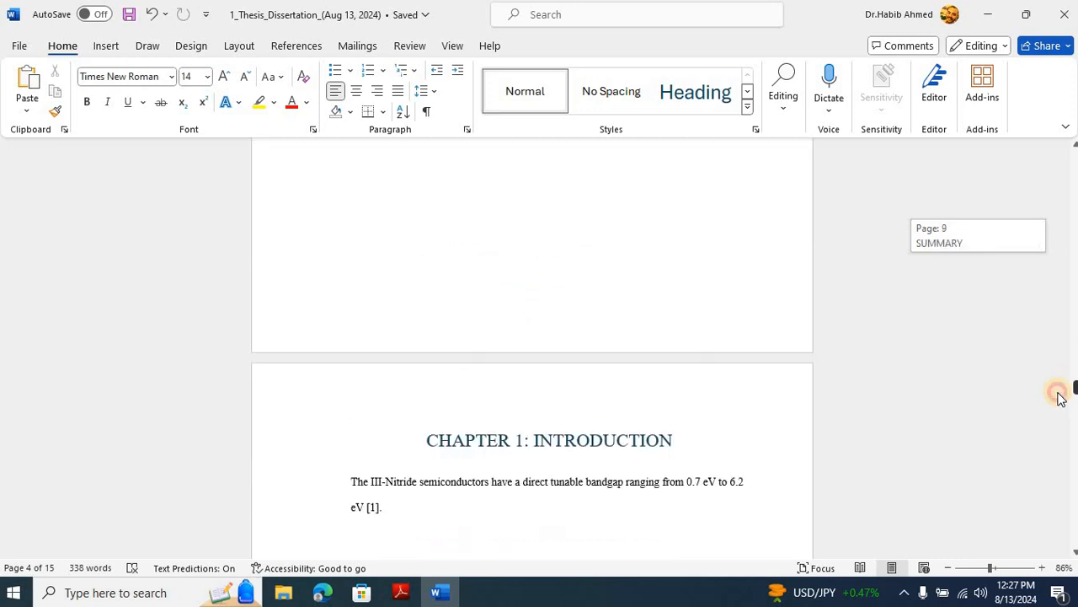
Add blank lines below the heading "1.1 Doping of Nitrides" and insert a table with 6 columns and 6 rows there.
{"action": "left_click", "coordinate": [465, 193]}
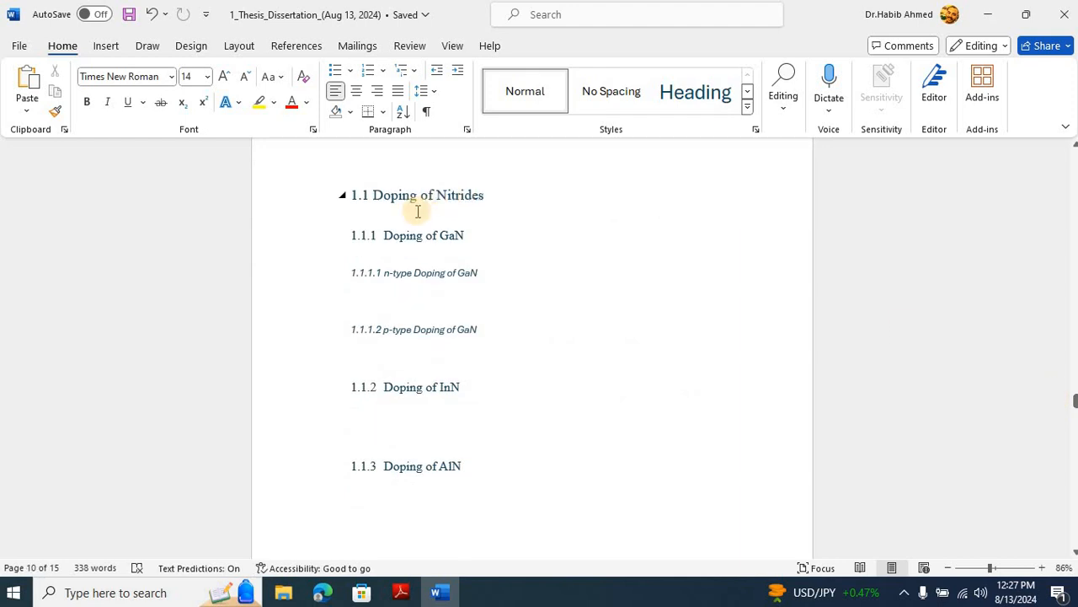
{"action": "key", "text": "Return"}
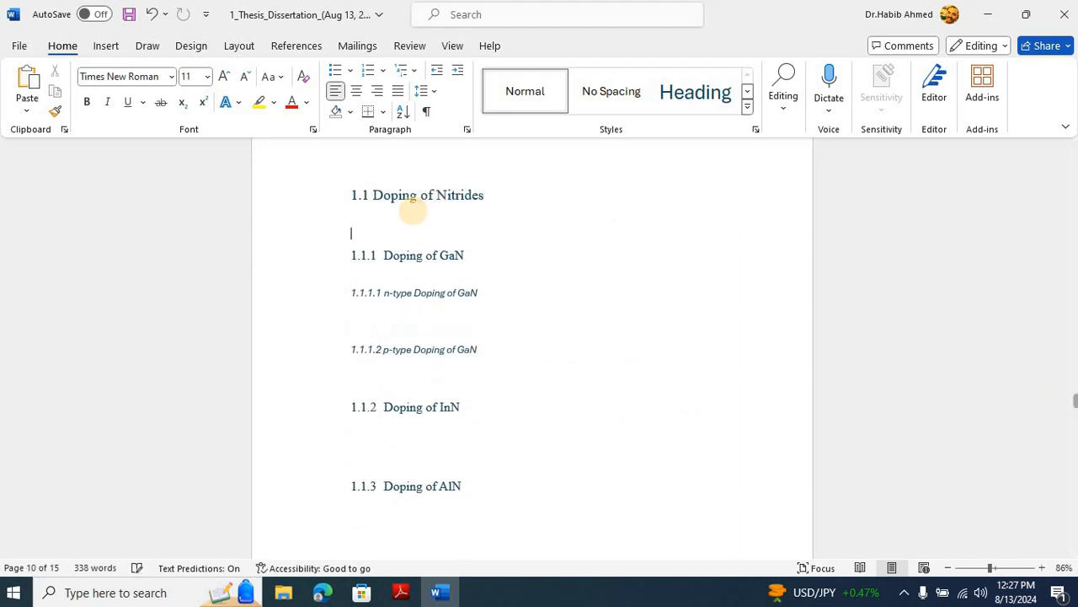
{"action": "key", "text": "Return"}
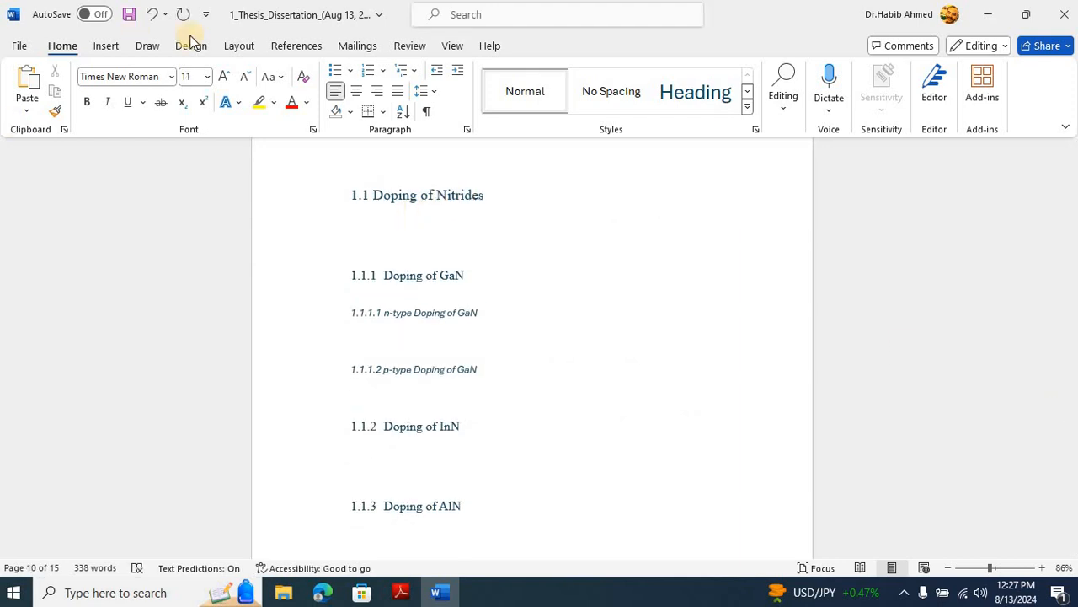
{"action": "left_click", "coordinate": [99, 45]}
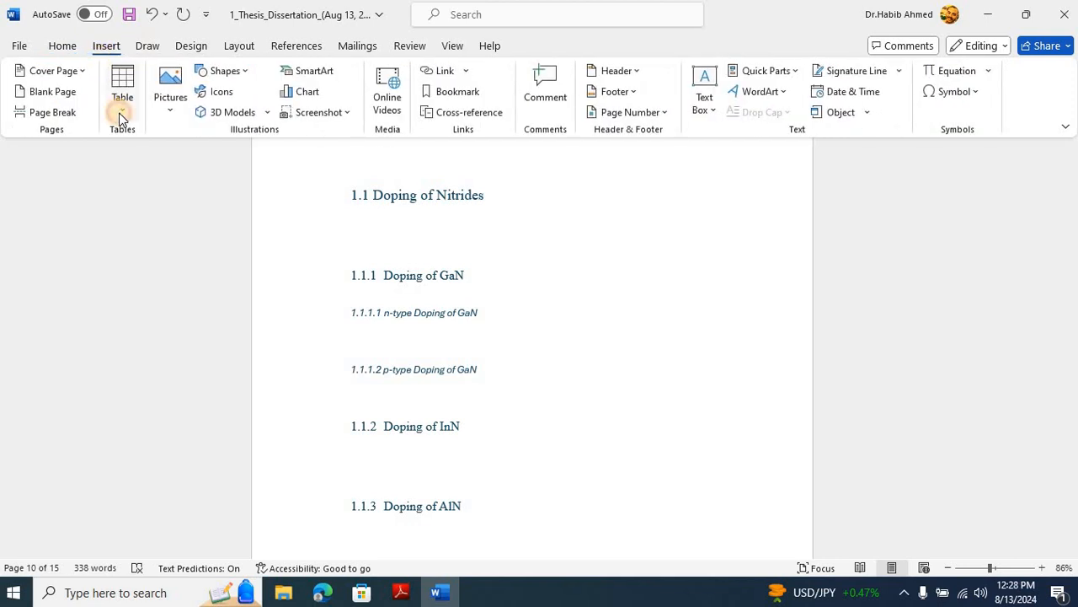
{"action": "left_click", "coordinate": [119, 116]}
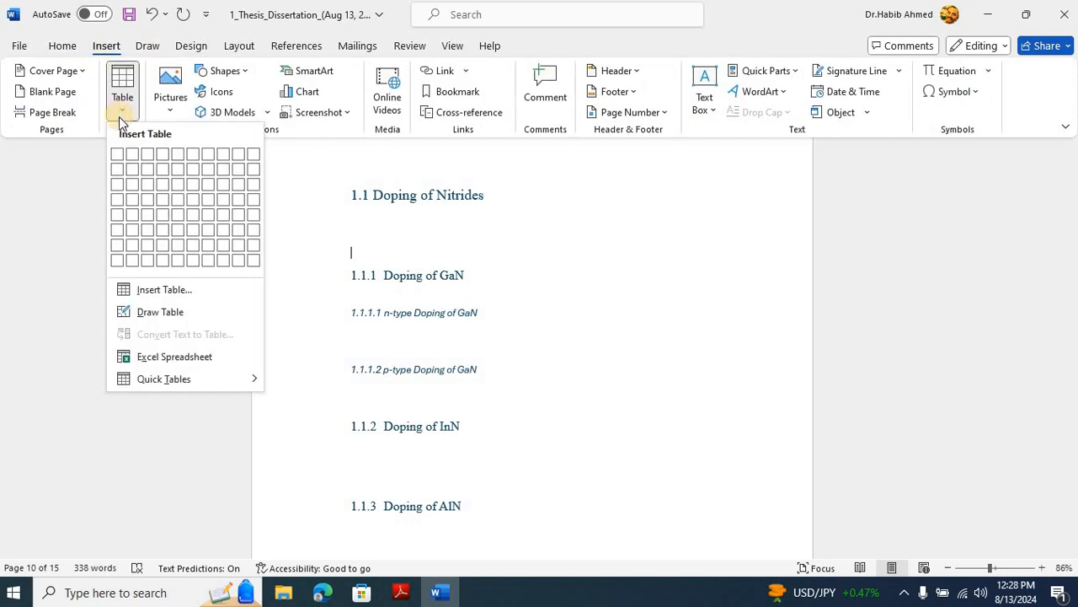
{"action": "left_click", "coordinate": [184, 235]}
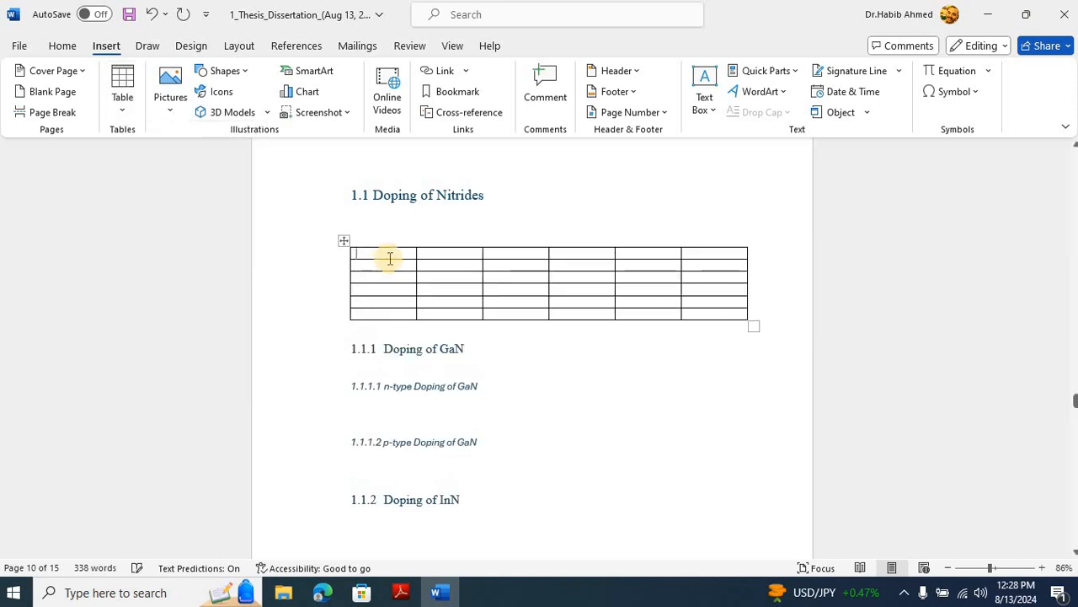
Insert a caption with the Table label above the table under 1.1 Doping of Nitrides, with the text ": The growth parameters".
{"action": "left_click", "coordinate": [388, 235]}
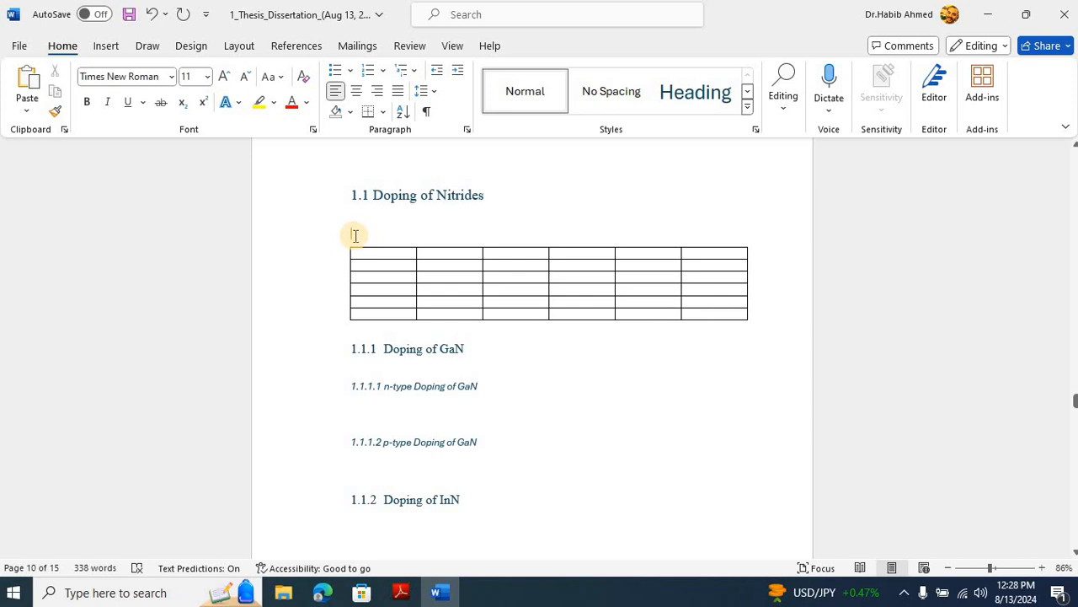
{"action": "left_click", "coordinate": [305, 47]}
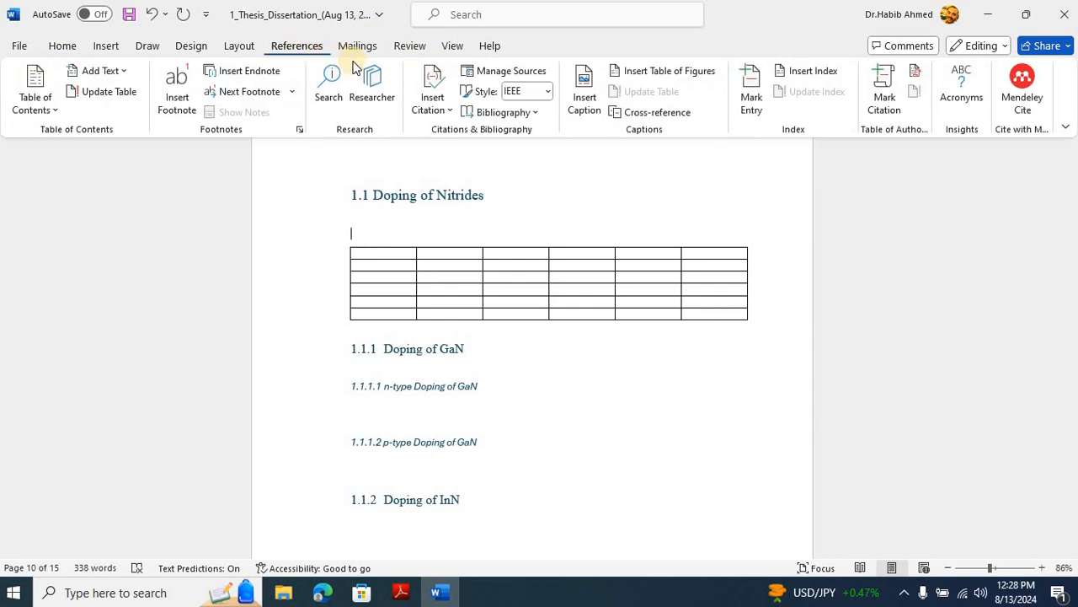
{"action": "left_click", "coordinate": [588, 102]}
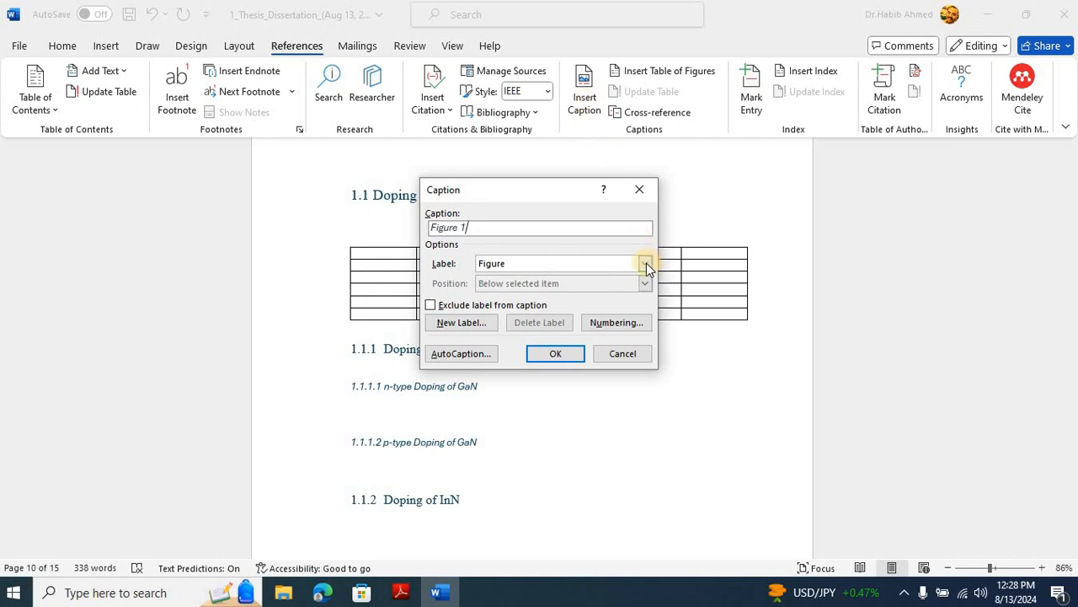
{"action": "left_click", "coordinate": [646, 263]}
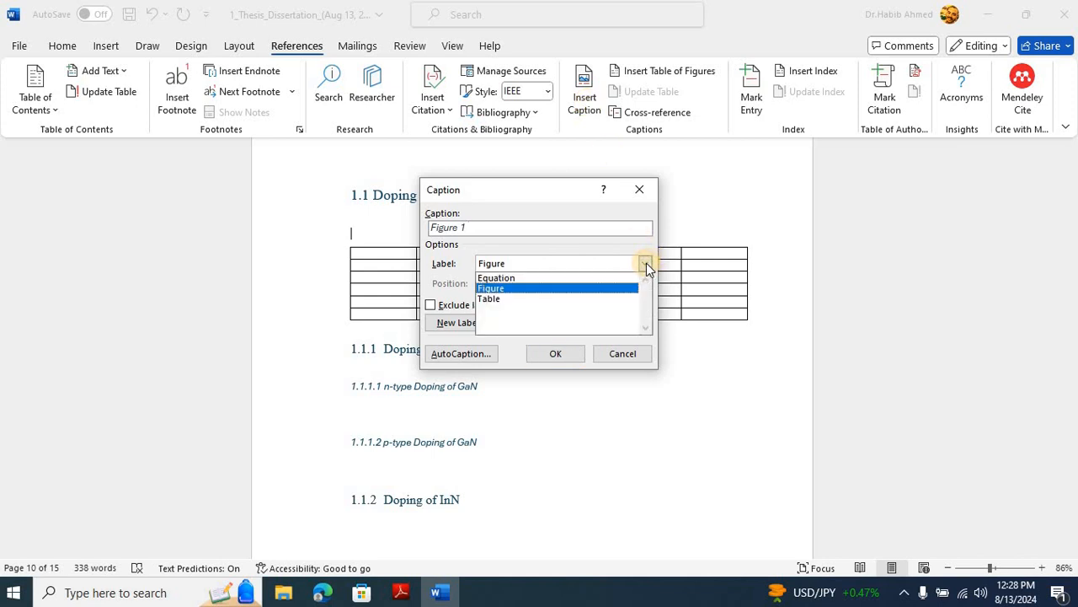
{"action": "left_click", "coordinate": [565, 299]}
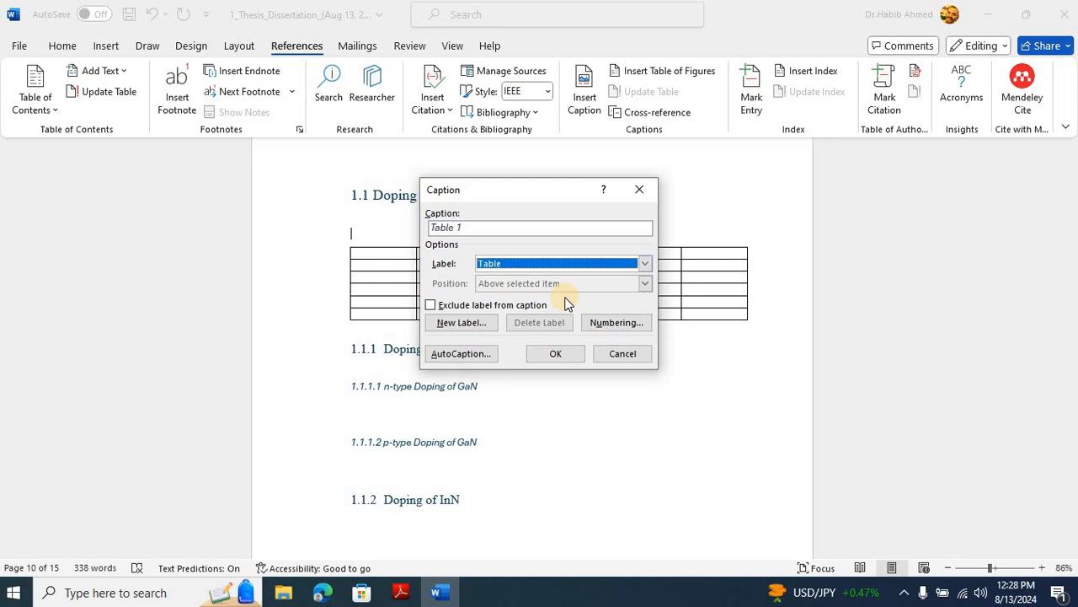
{"action": "left_click", "coordinate": [552, 354]}
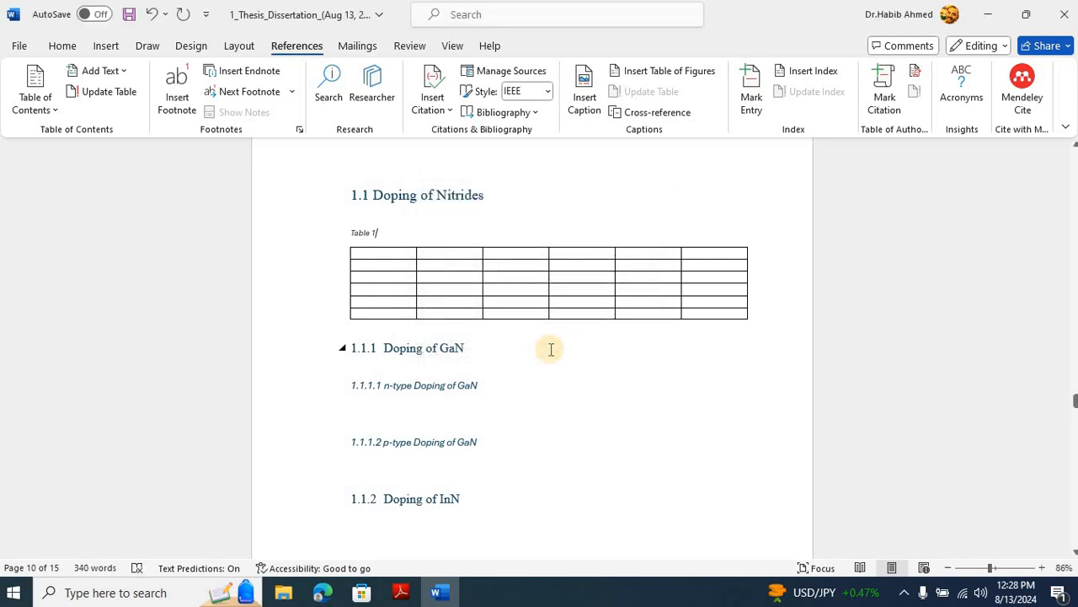
{"action": "type", "text": ": The growth"}
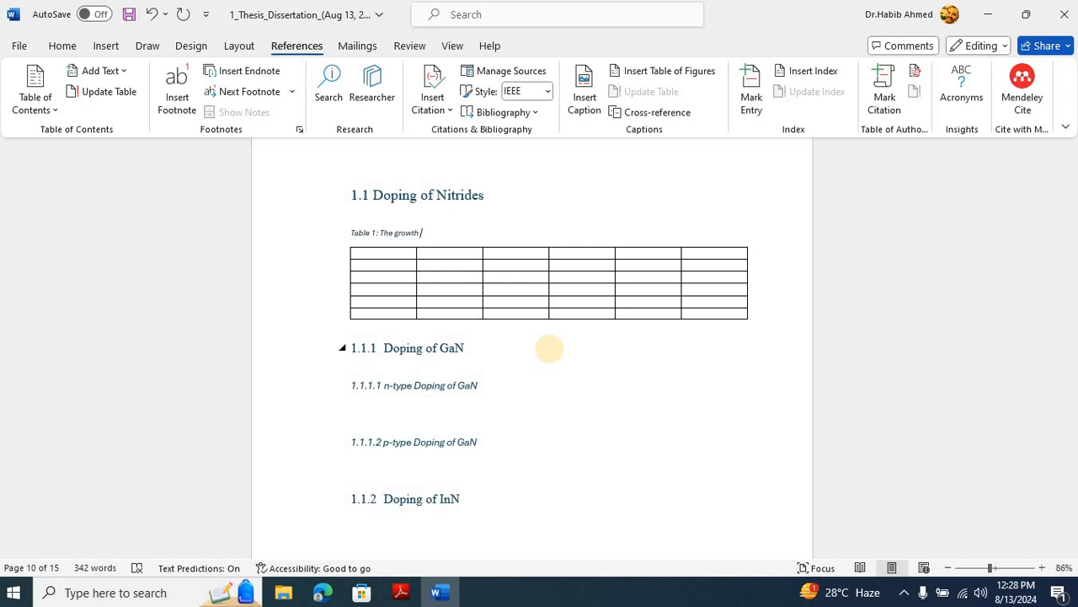
{"action": "type", "text": "rameters"}
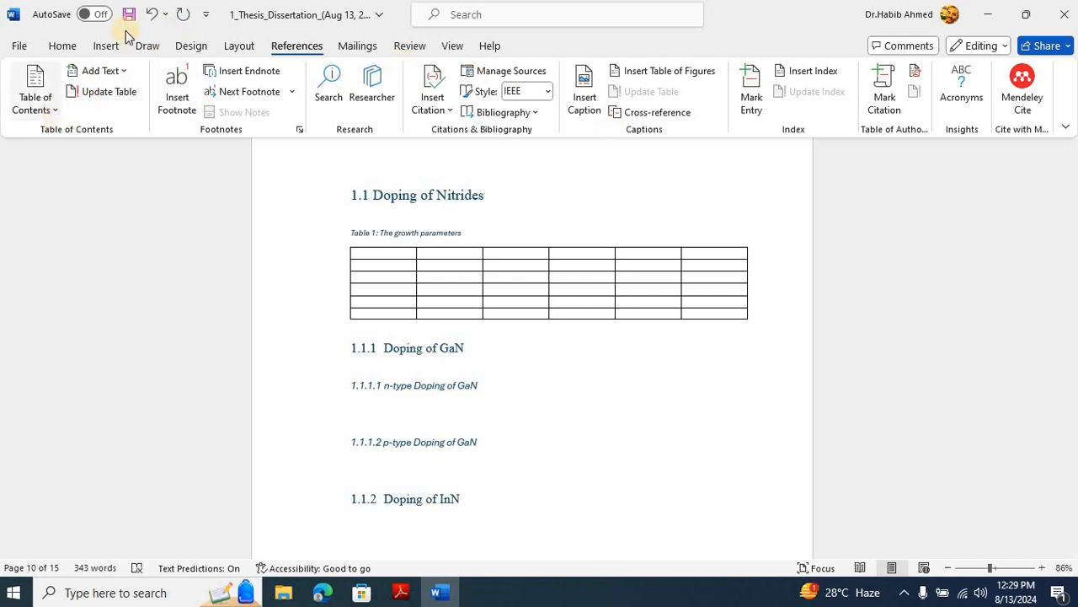
Insert a table with 6 columns and 6 rows below the heading "1.1.1.1 n-type Doping of GaN".
{"action": "left_click", "coordinate": [105, 46]}
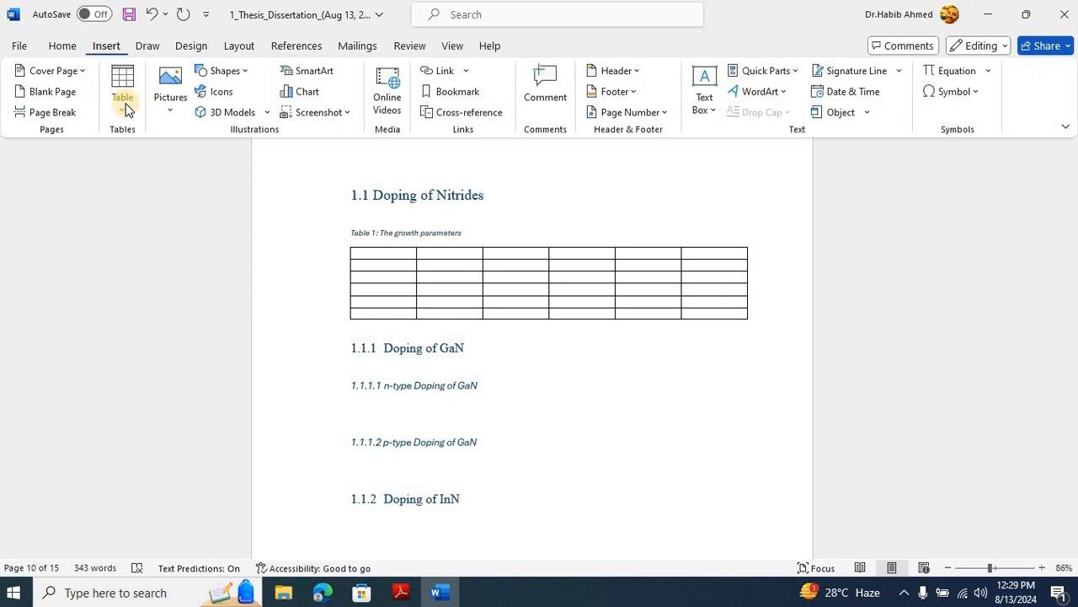
{"action": "left_click", "coordinate": [122, 99]}
{"action": "left_click", "coordinate": [182, 232]}
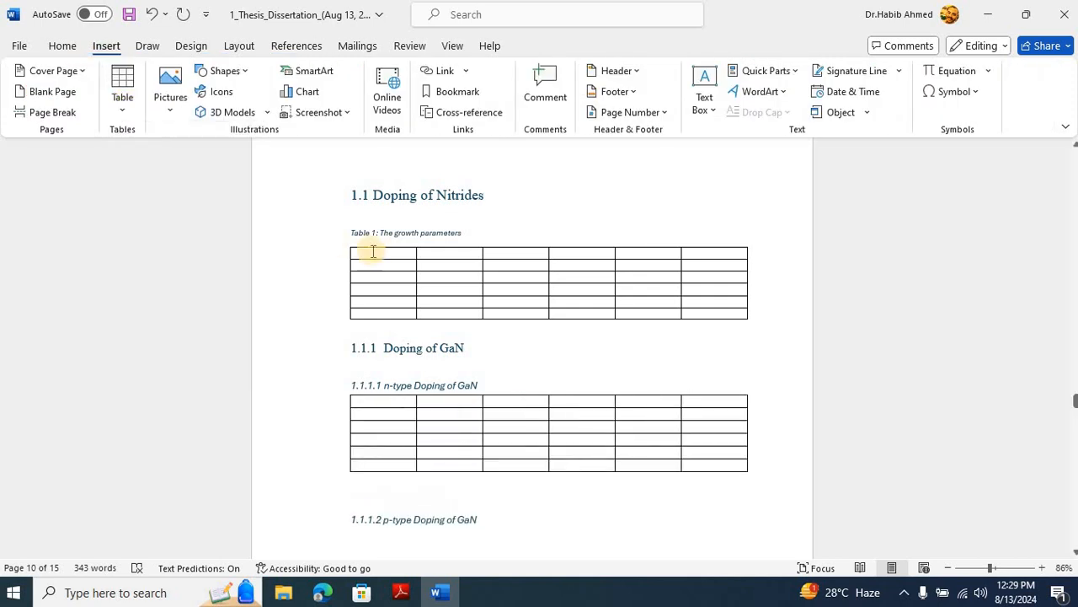
Insert a table with 7 columns and 4 rows below the Chapter 1 introduction paragraph, before heading 1.1.
{"action": "left_click", "coordinate": [371, 217]}
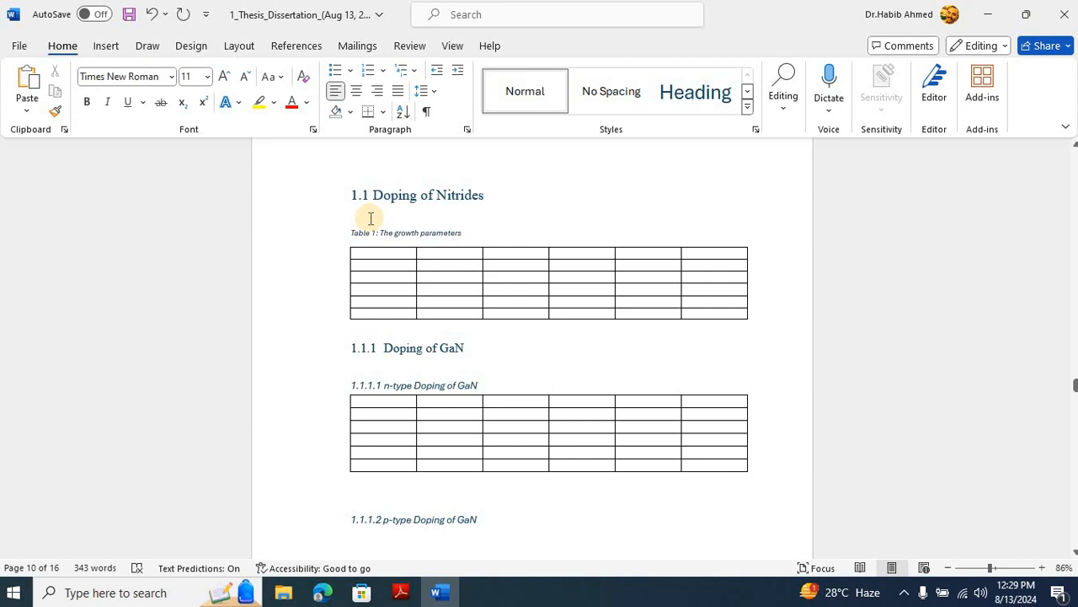
{"action": "scroll", "coordinate": [371, 218], "scroll_direction": "up", "scroll_amount": 1}
{"action": "left_click", "coordinate": [371, 217]}
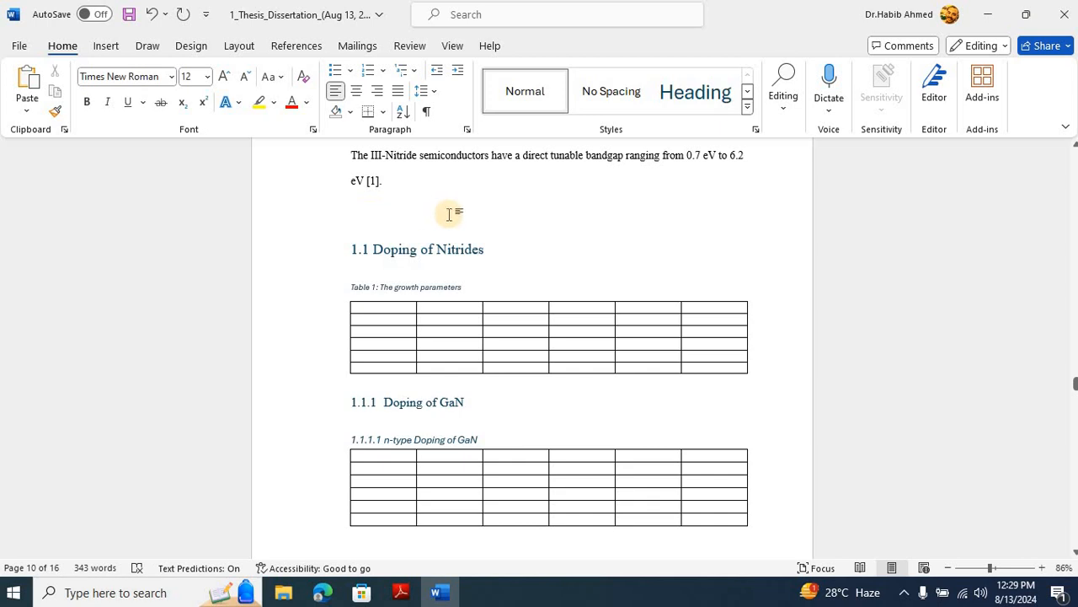
{"action": "left_click", "coordinate": [105, 47]}
{"action": "left_click", "coordinate": [119, 105]}
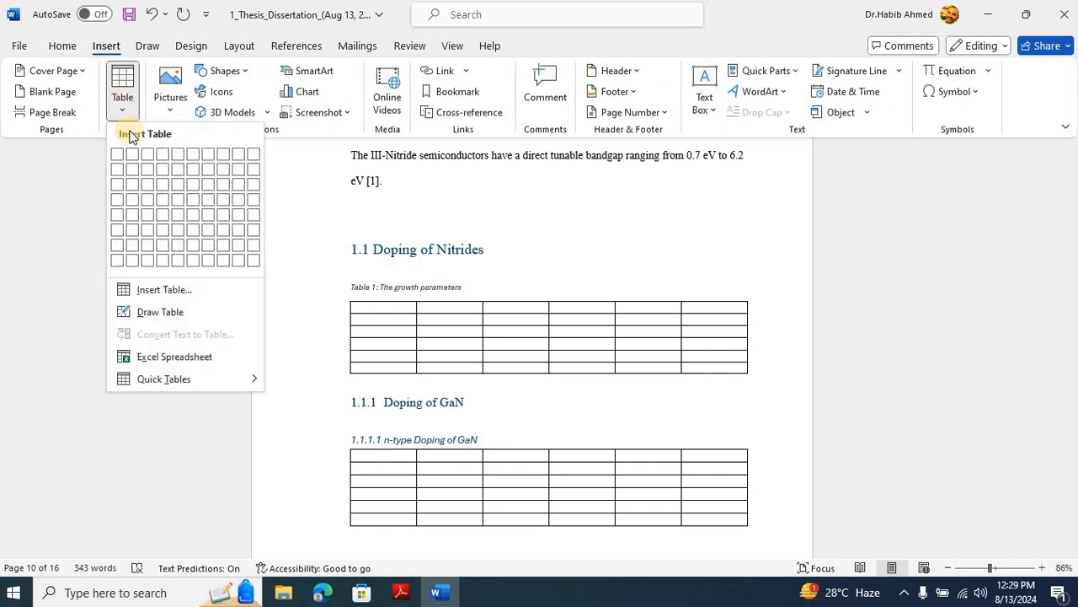
{"action": "left_click", "coordinate": [209, 200]}
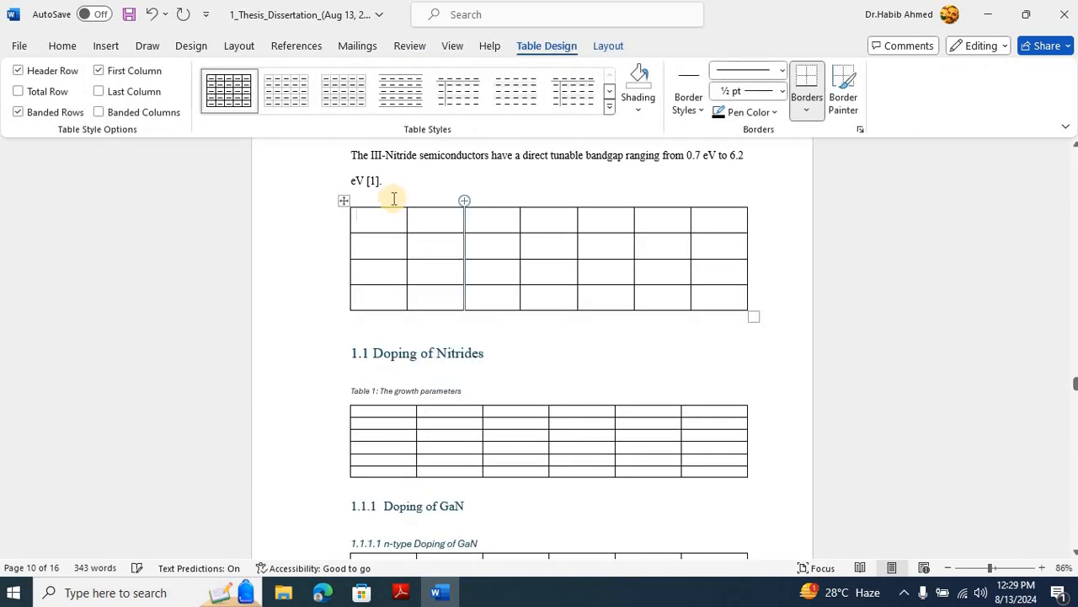
Add blank lines above the Chapter 1 introduction table and give it a Table caption with the text ": xyz".
{"action": "left_click", "coordinate": [369, 197]}
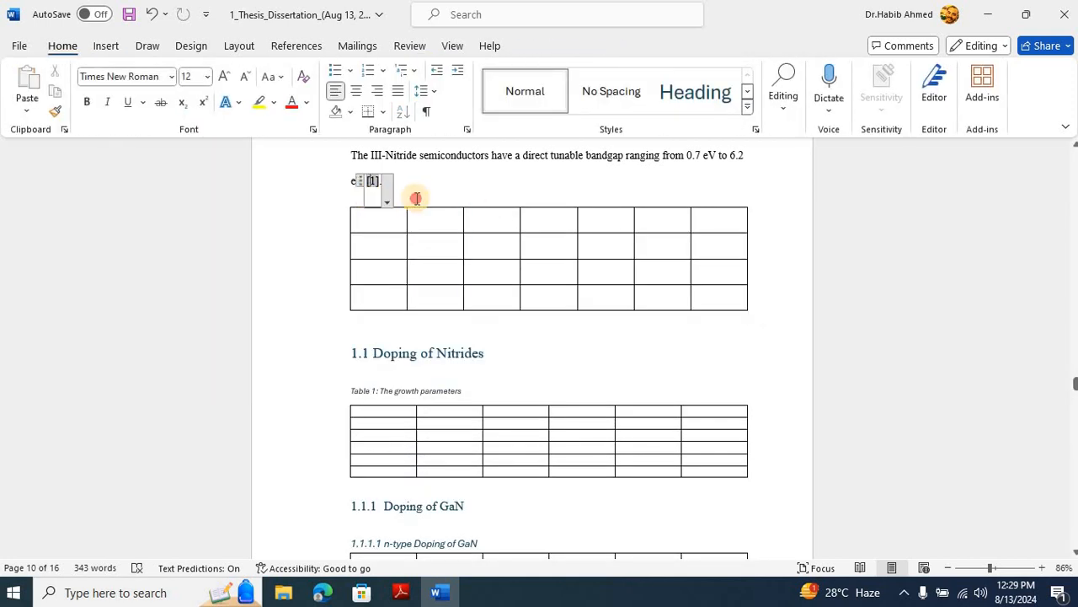
{"action": "key", "text": "Return"}
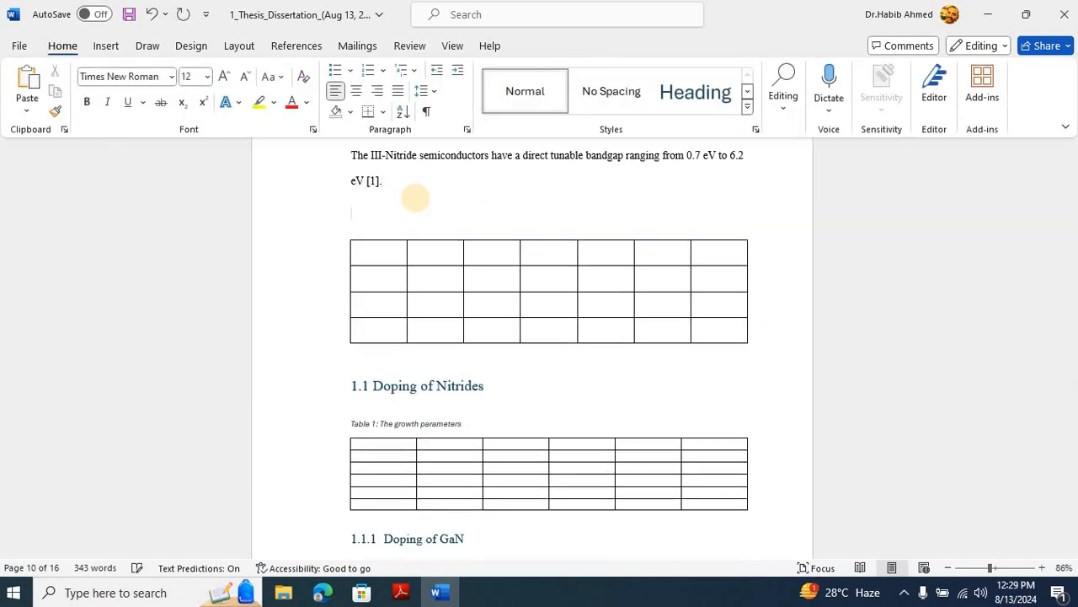
{"action": "key", "text": "Return"}
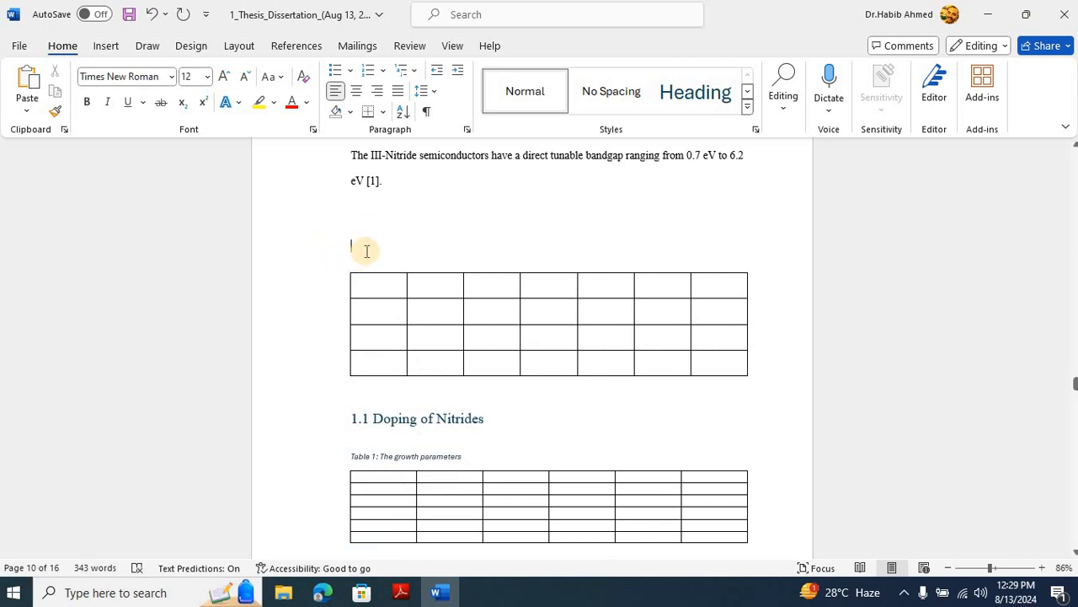
{"action": "left_click", "coordinate": [295, 47]}
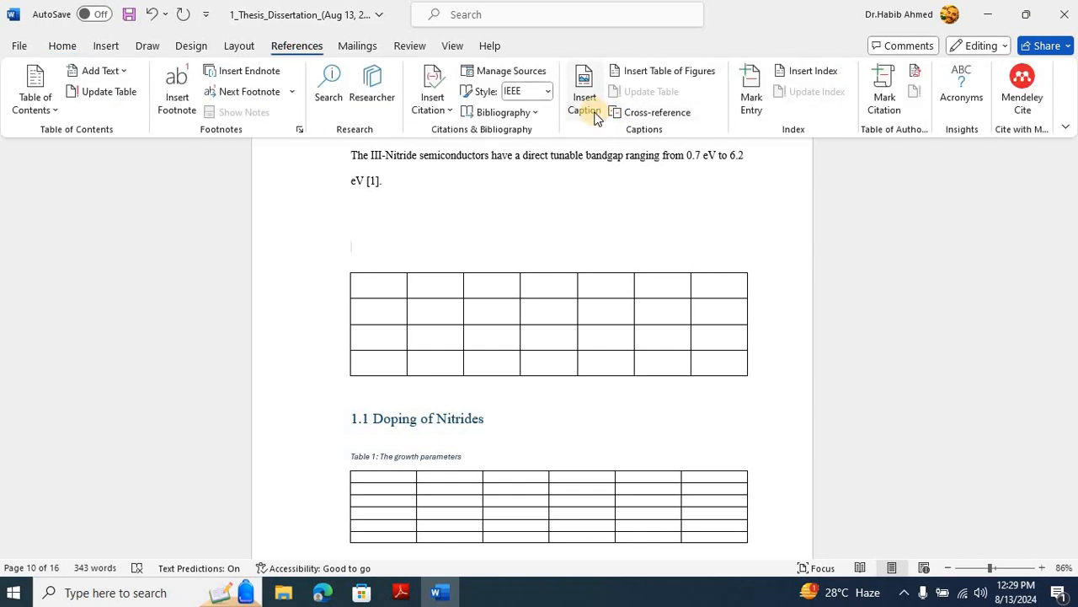
{"action": "left_click", "coordinate": [588, 108]}
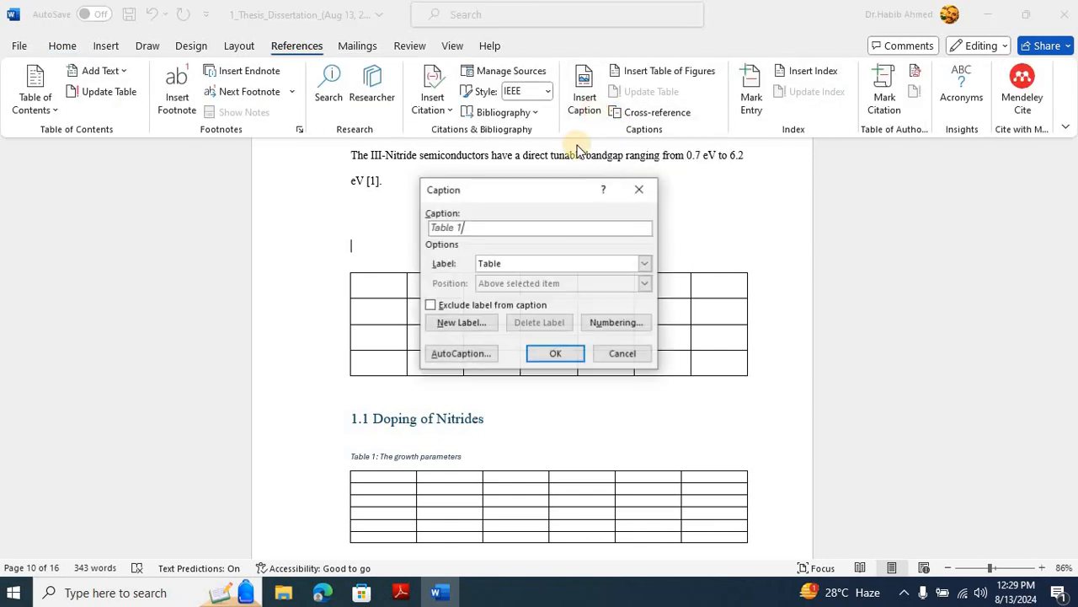
{"action": "left_click", "coordinate": [549, 351]}
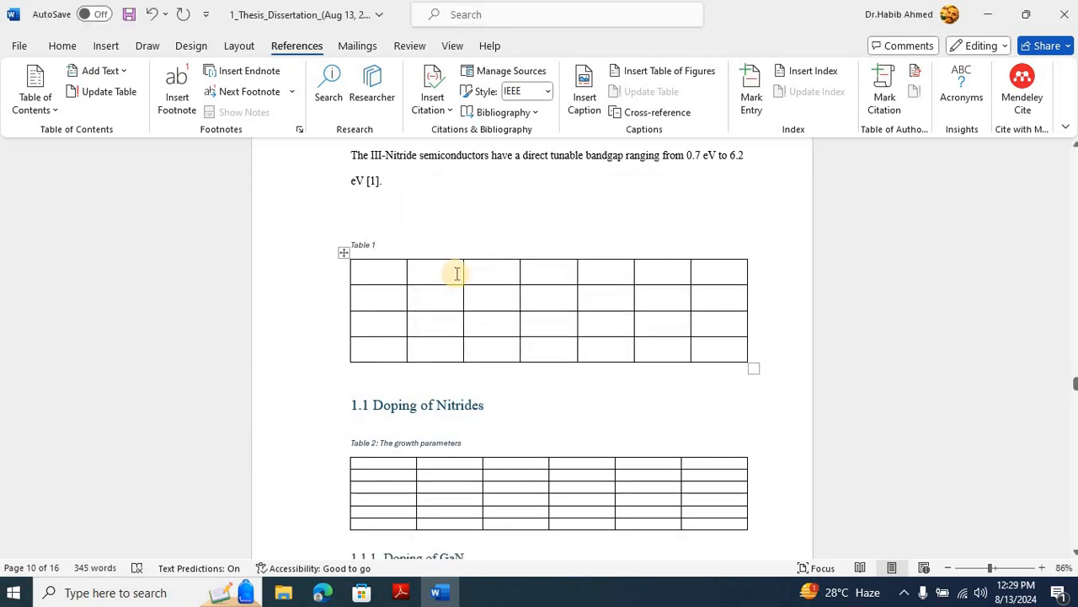
{"action": "type", "text": ": xyz"}
Insert a Table caption above the table under 1.1.1.1 n-type Doping of GaN, with the text ": Growth conditions for GaN doping".
{"action": "scroll", "coordinate": [455, 278], "scroll_direction": "down", "scroll_amount": 3}
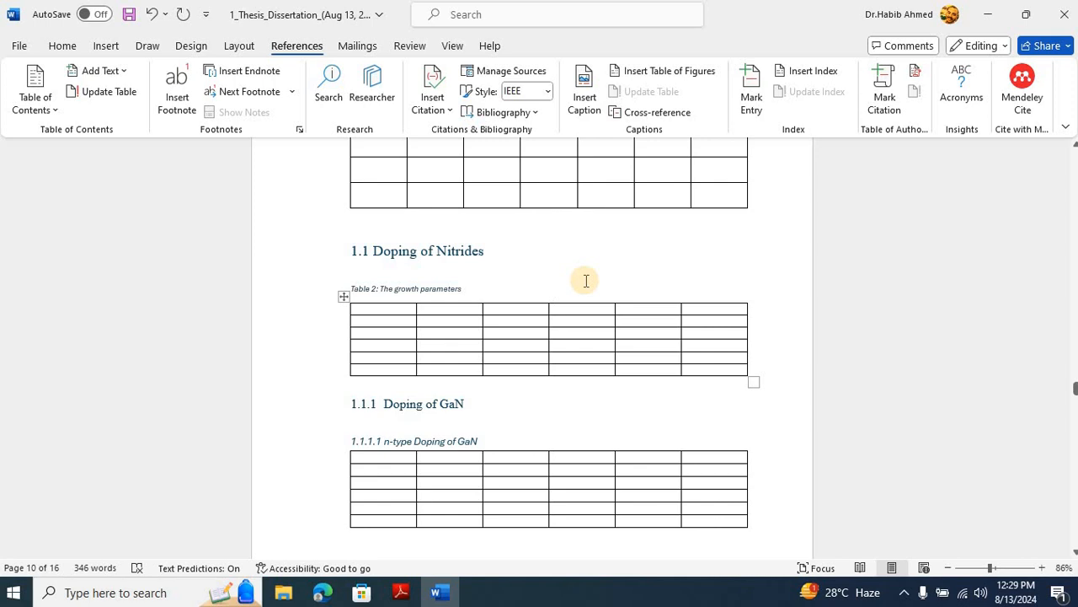
{"action": "left_click", "coordinate": [490, 439]}
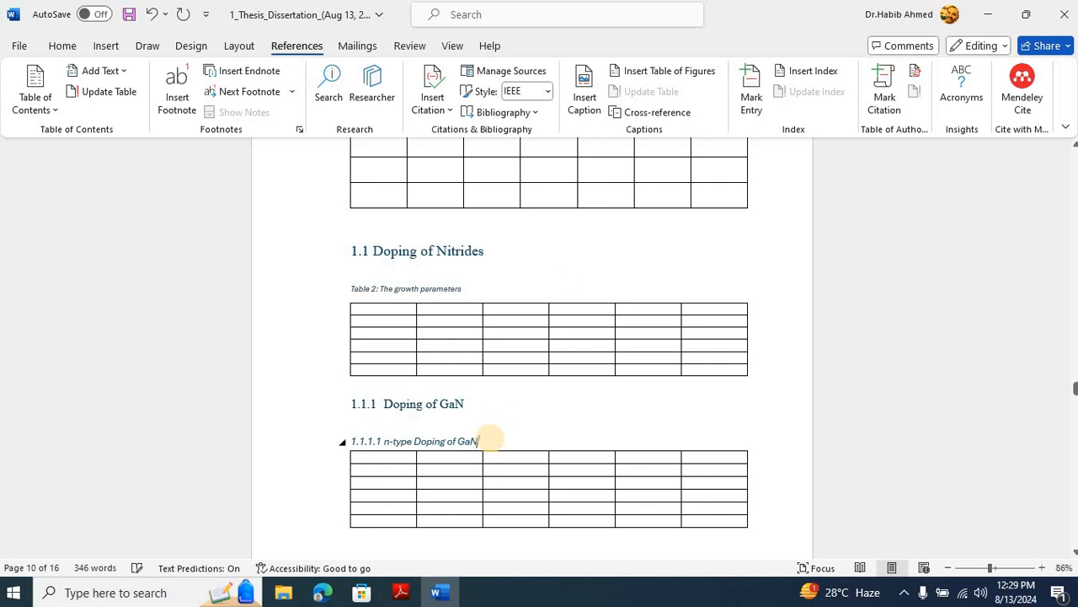
{"action": "key", "text": "Return"}
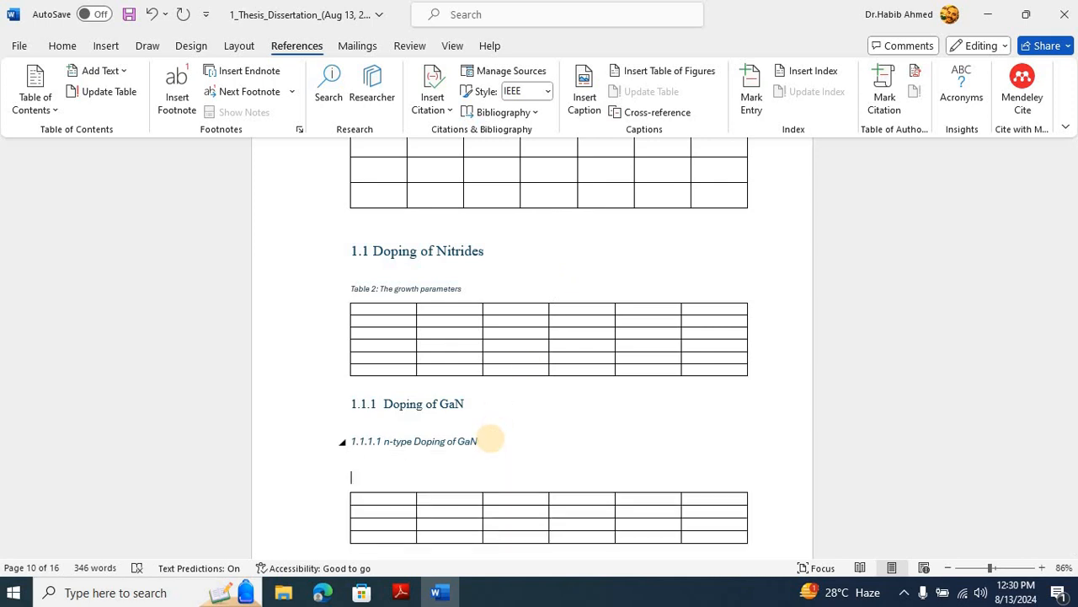
{"action": "left_click", "coordinate": [62, 45]}
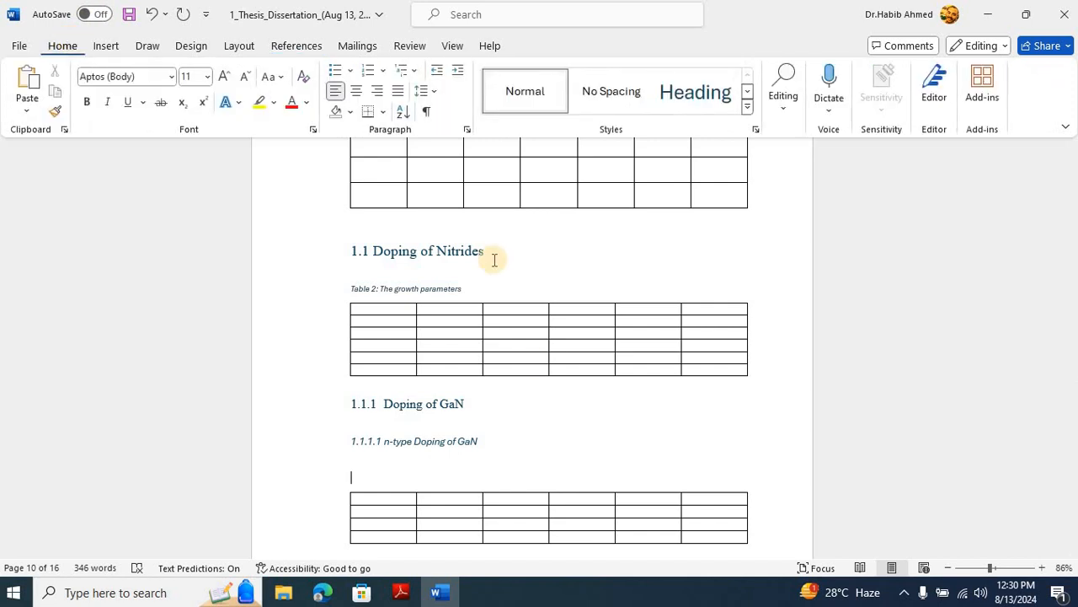
{"action": "left_click", "coordinate": [294, 48]}
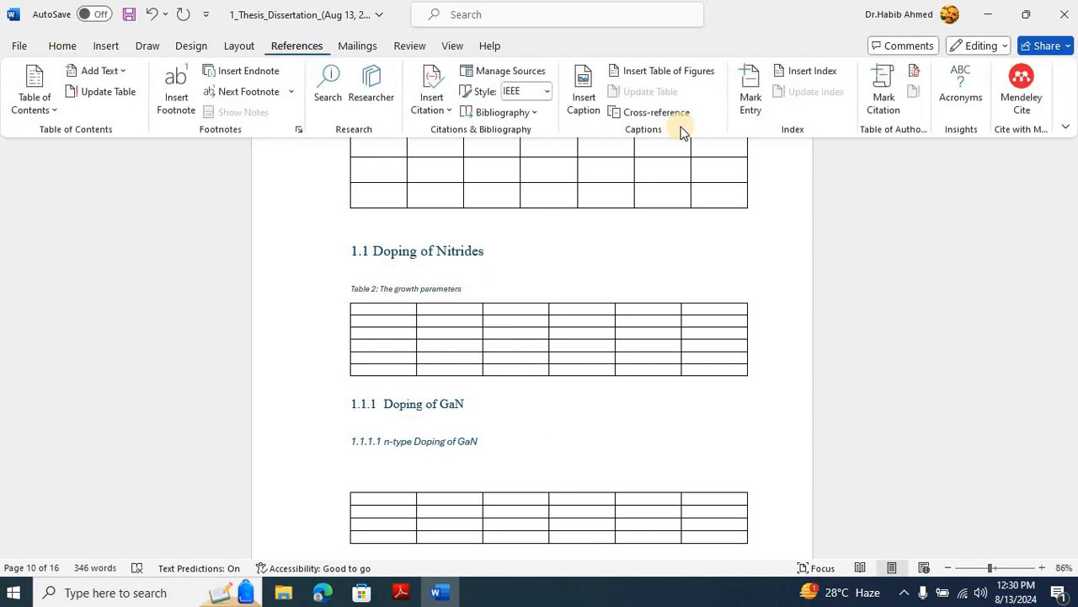
{"action": "left_click", "coordinate": [585, 105]}
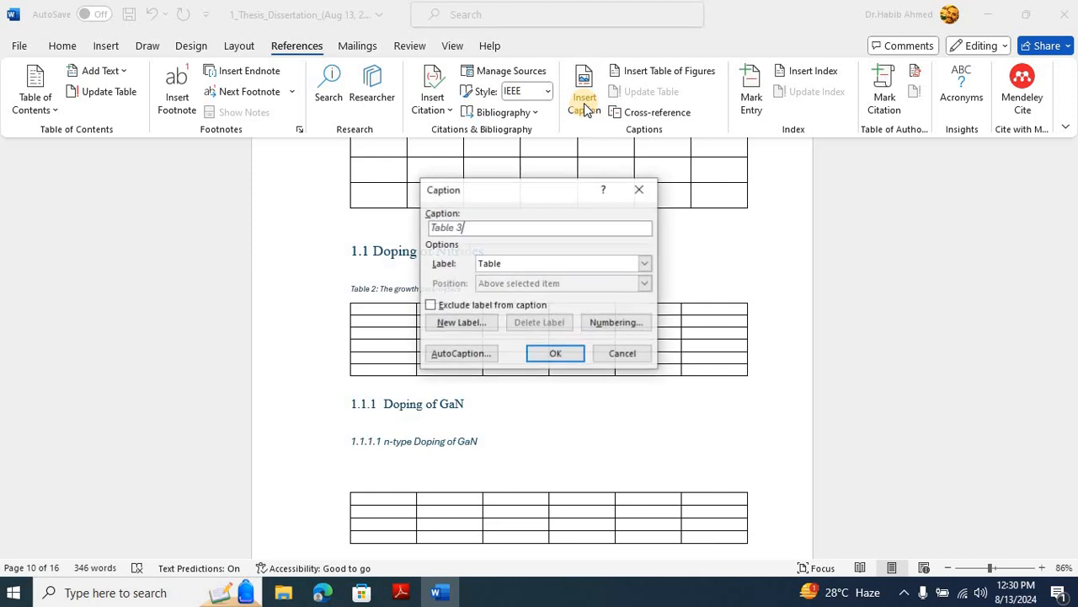
{"action": "left_click", "coordinate": [562, 353]}
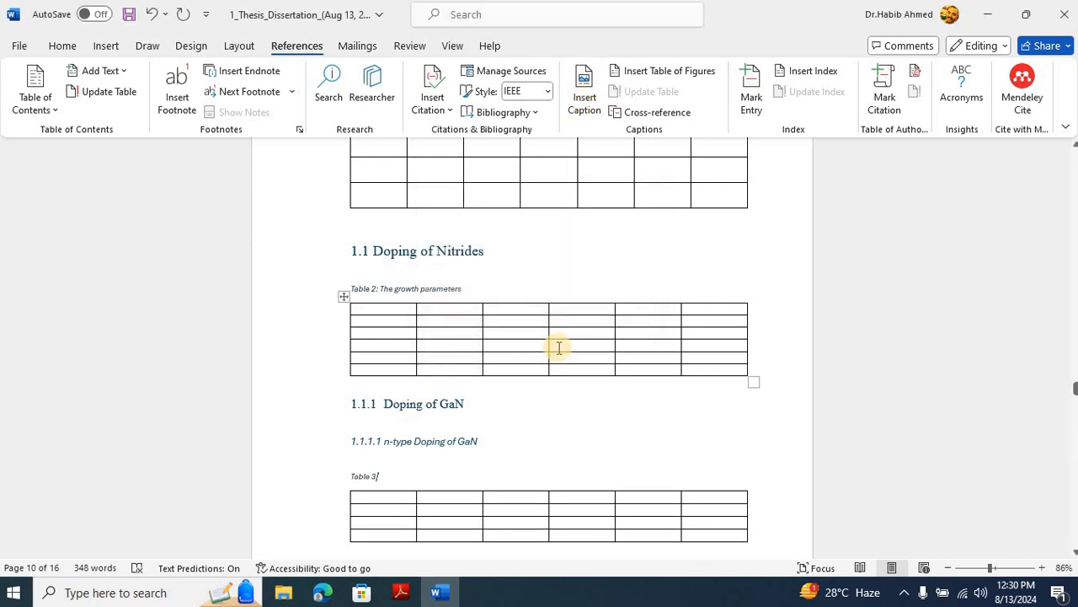
{"action": "type", "text": ": Growth conditions "}
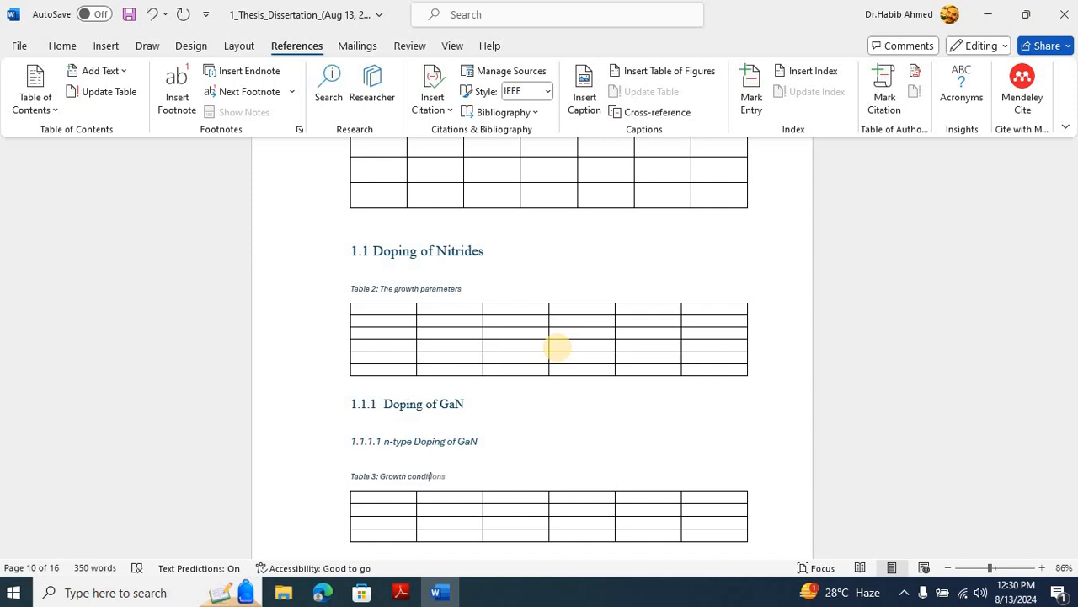
{"action": "type", "text": "for GaN doping"}
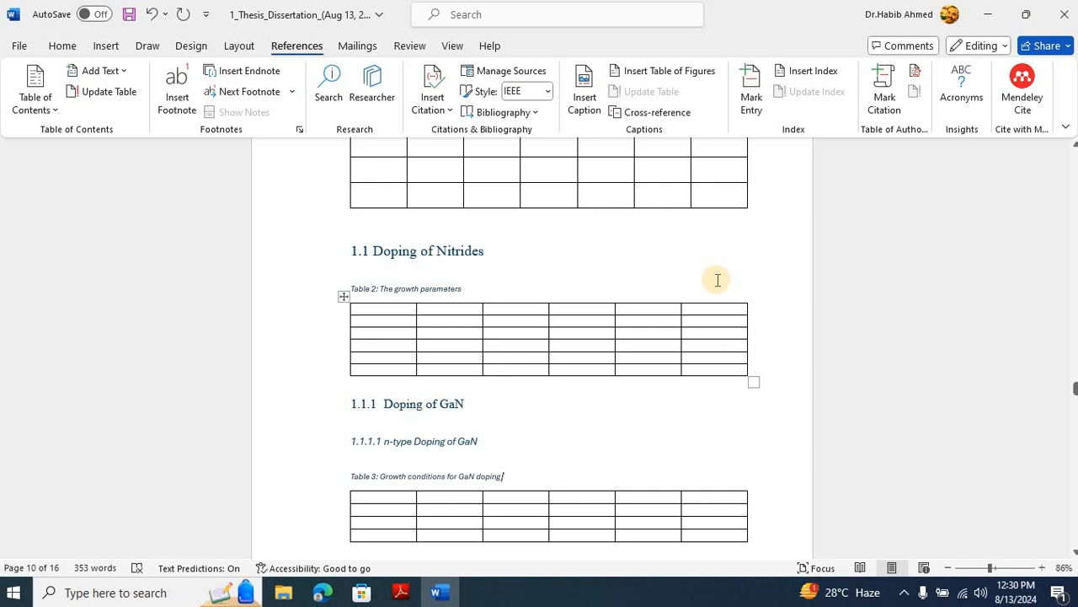
Insert a table with 8 columns and 7 rows below the Chapter 1 introduction paragraph and add two blank lines above it.
{"action": "scroll", "coordinate": [716, 279], "scroll_direction": "up", "scroll_amount": 2}
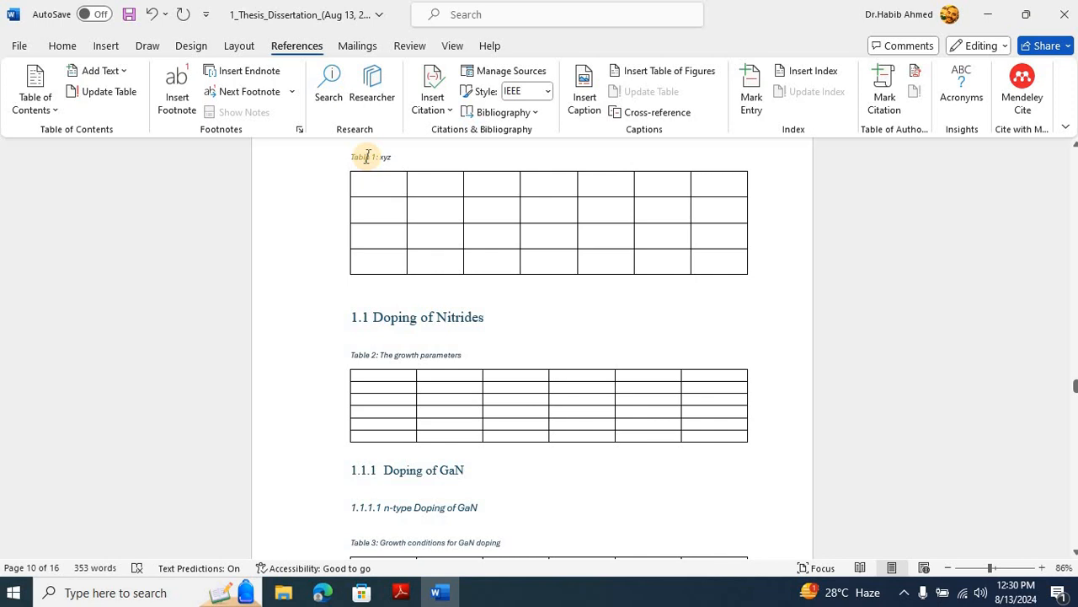
{"action": "scroll", "coordinate": [494, 376], "scroll_direction": "up", "scroll_amount": 3}
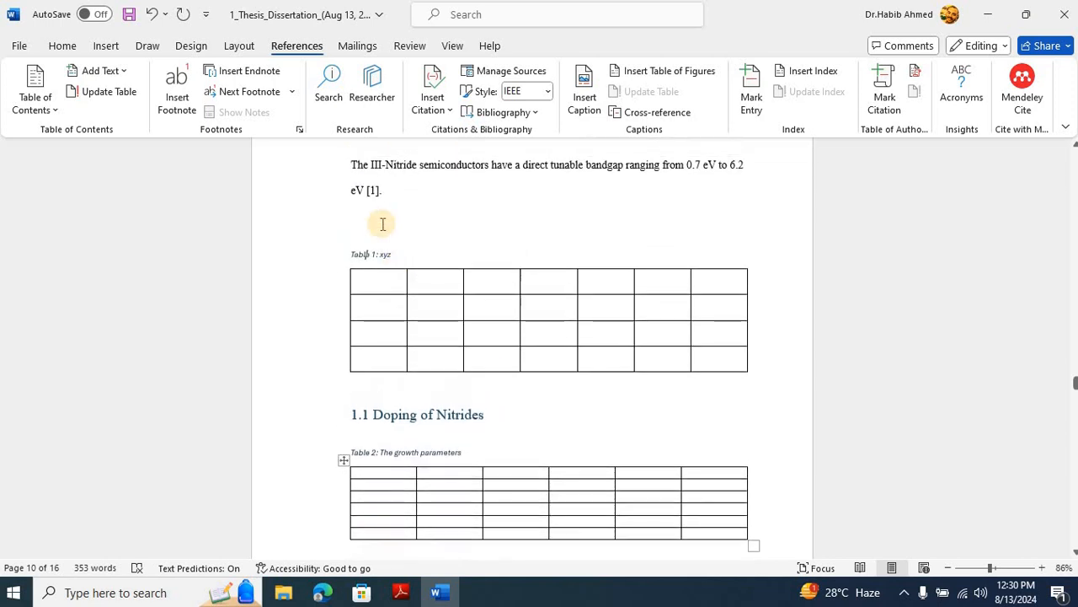
{"action": "left_click", "coordinate": [362, 223]}
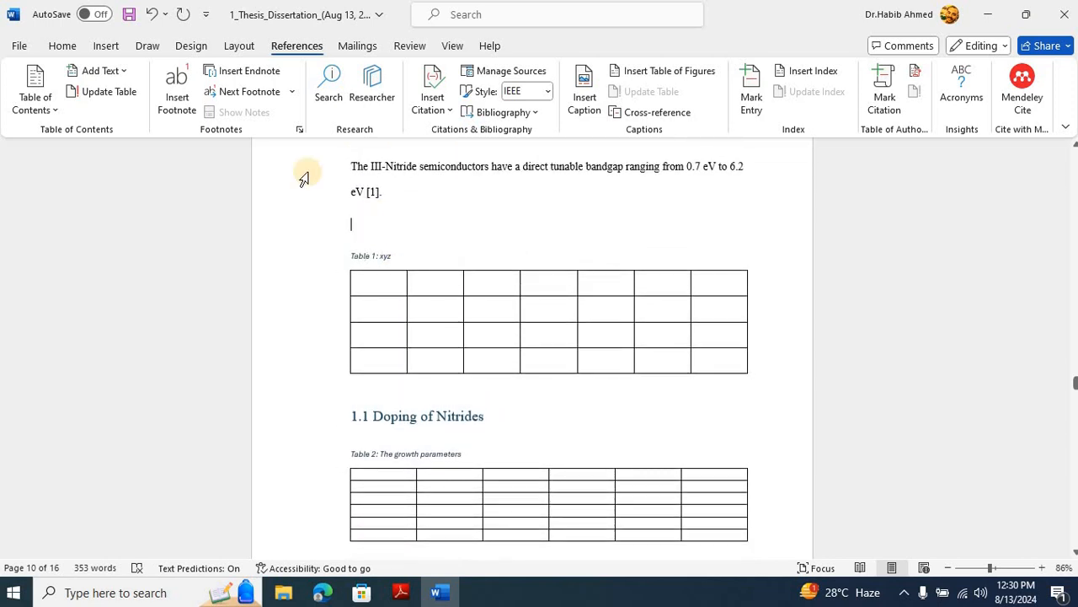
{"action": "left_click", "coordinate": [99, 44]}
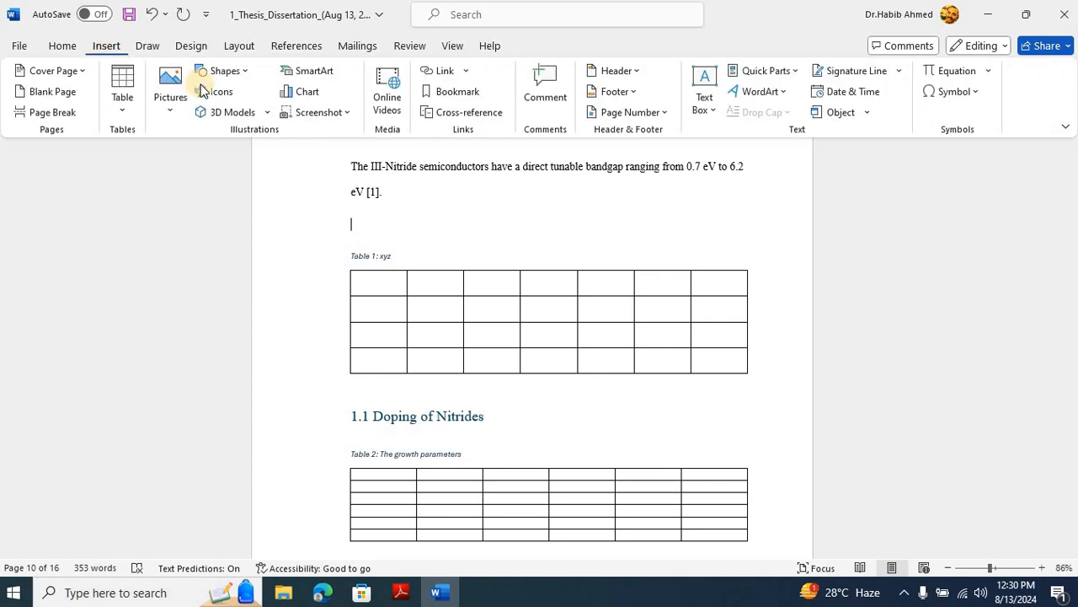
{"action": "left_click", "coordinate": [128, 112]}
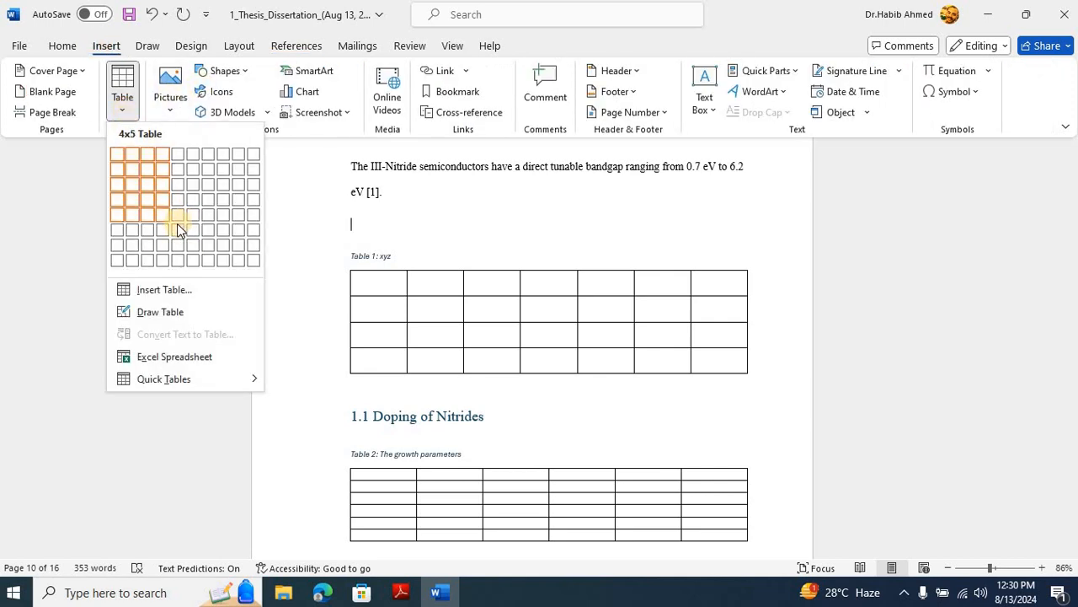
{"action": "left_click", "coordinate": [223, 245]}
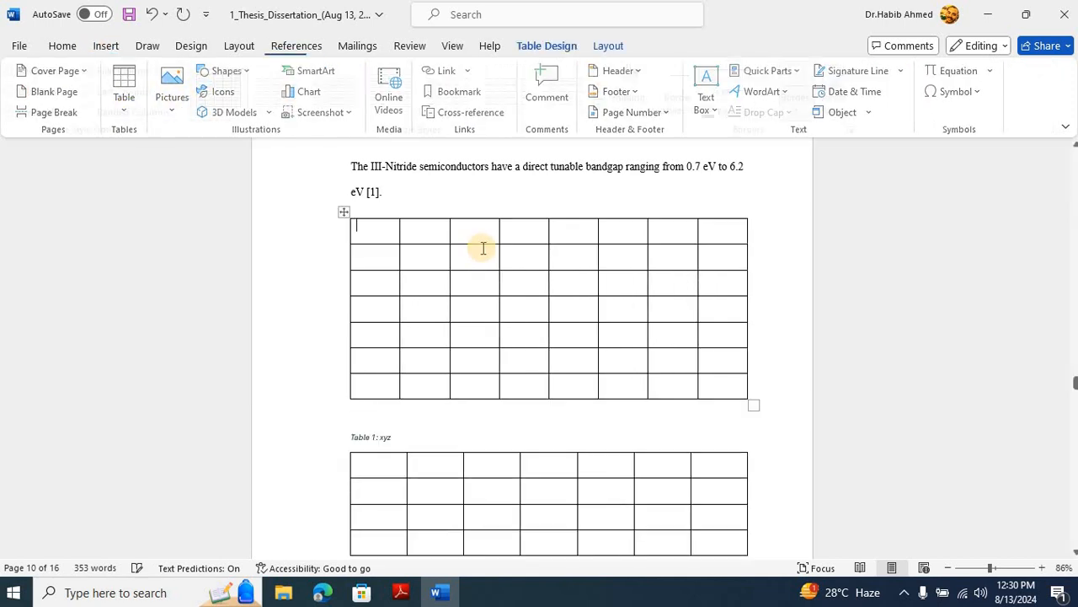
{"action": "left_click", "coordinate": [413, 193]}
{"action": "key", "text": "Return"}
{"action": "key", "text": "Return"}
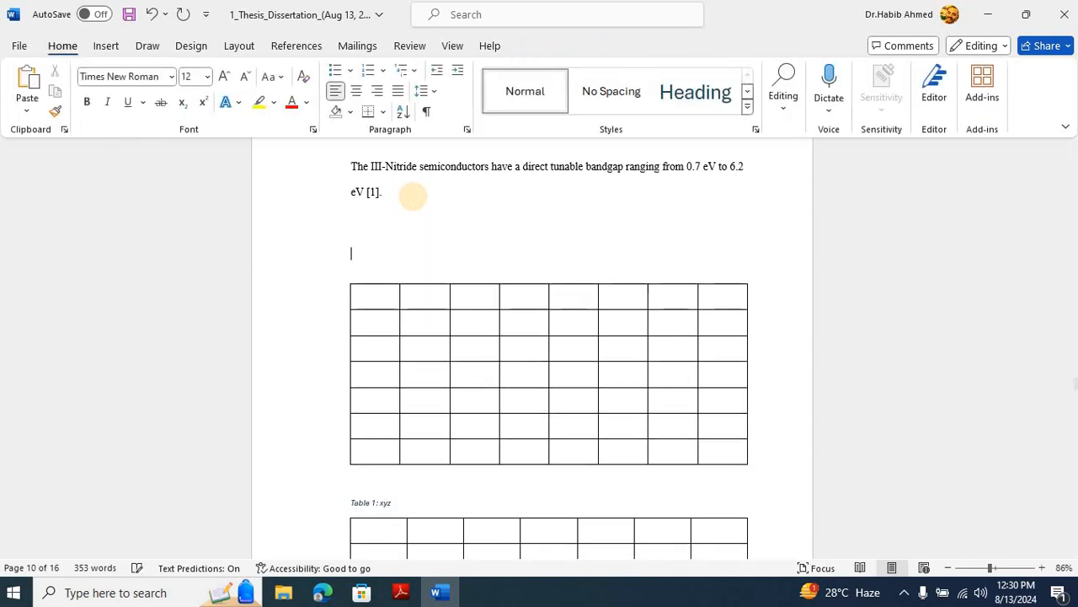
Start a Table caption above the new table and look through the available caption numbering formats.
{"action": "left_click", "coordinate": [305, 49]}
{"action": "left_click", "coordinate": [585, 97]}
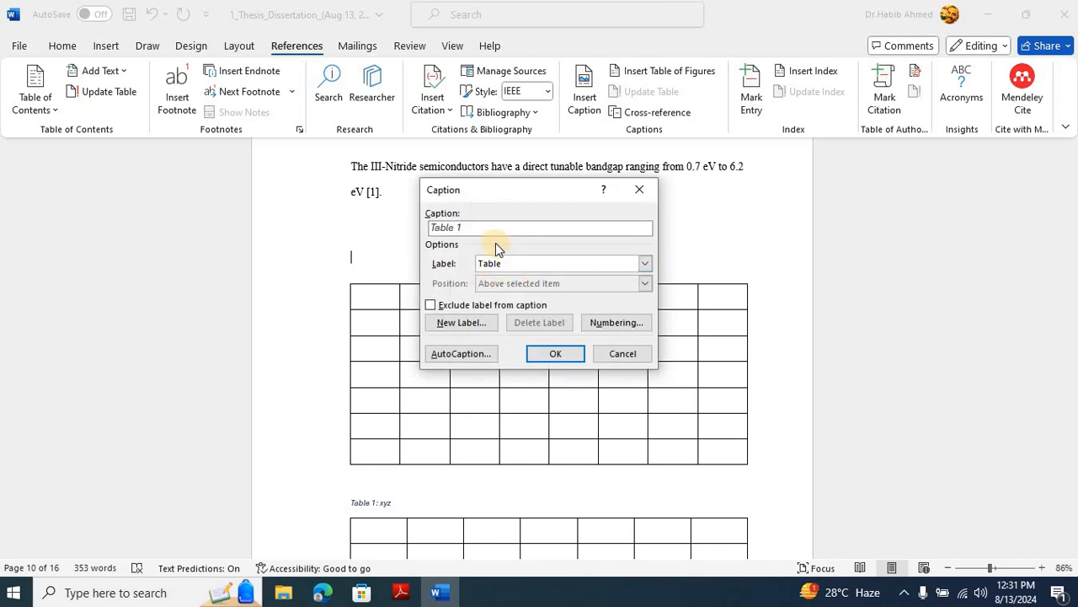
{"action": "left_click", "coordinate": [616, 322]}
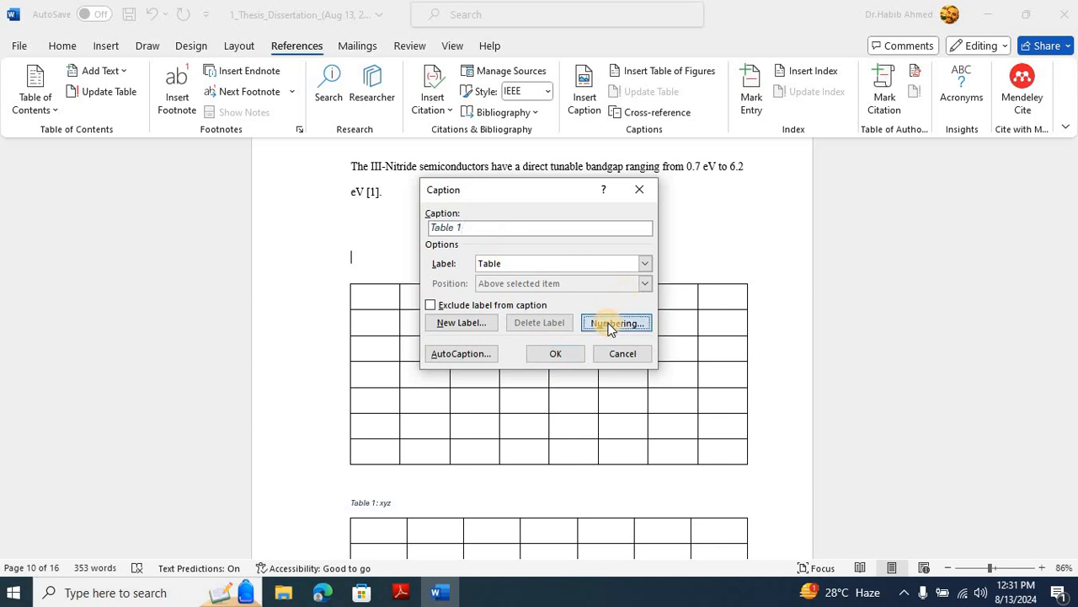
{"action": "left_click", "coordinate": [639, 231]}
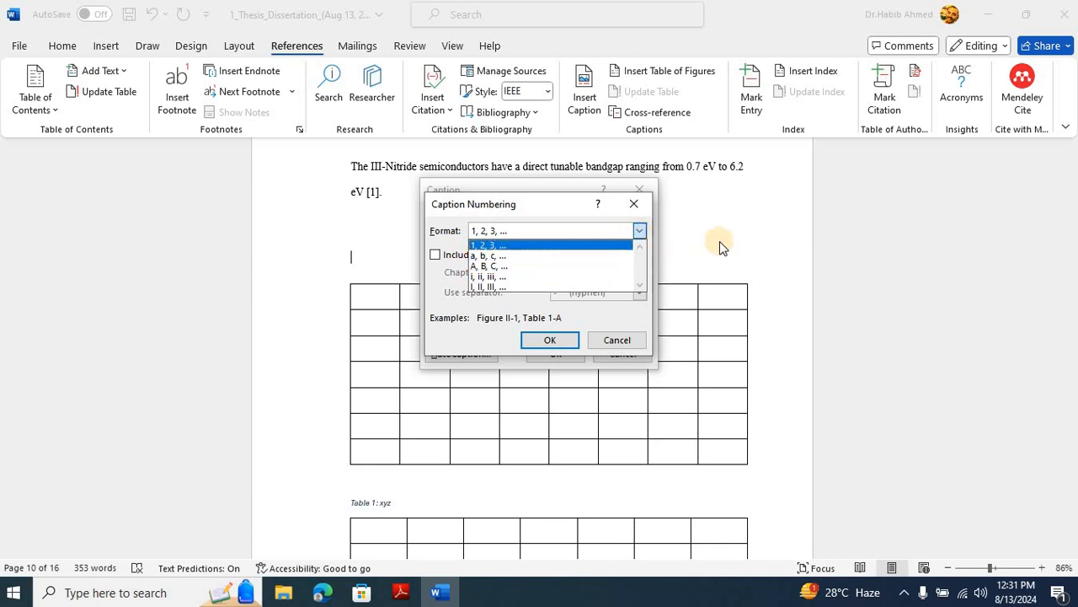
{"action": "left_click", "coordinate": [626, 341]}
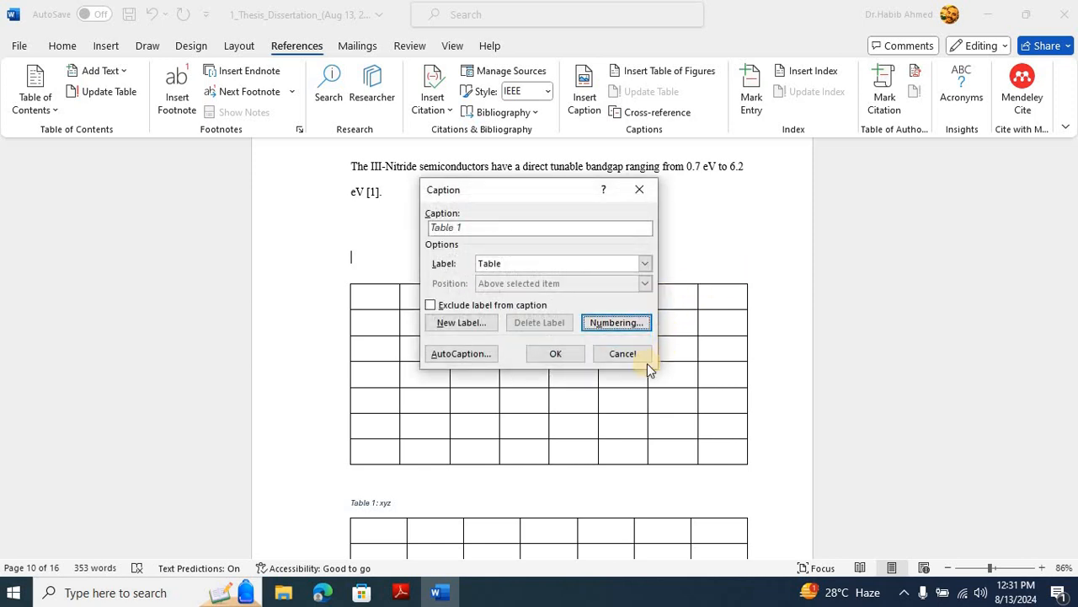
Add ".1" after the automatic number so the caption reads "Table 1.1" and insert it above the new table.
{"action": "left_click", "coordinate": [468, 226]}
{"action": "type", "text": "."}
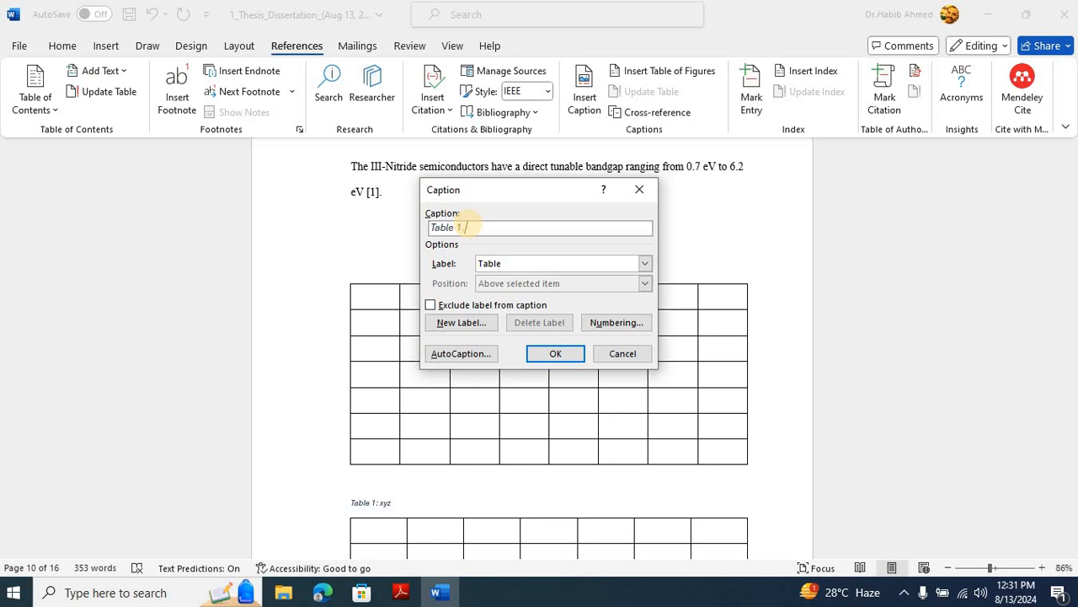
{"action": "type", "text": "1"}
{"action": "left_click", "coordinate": [555, 353]}
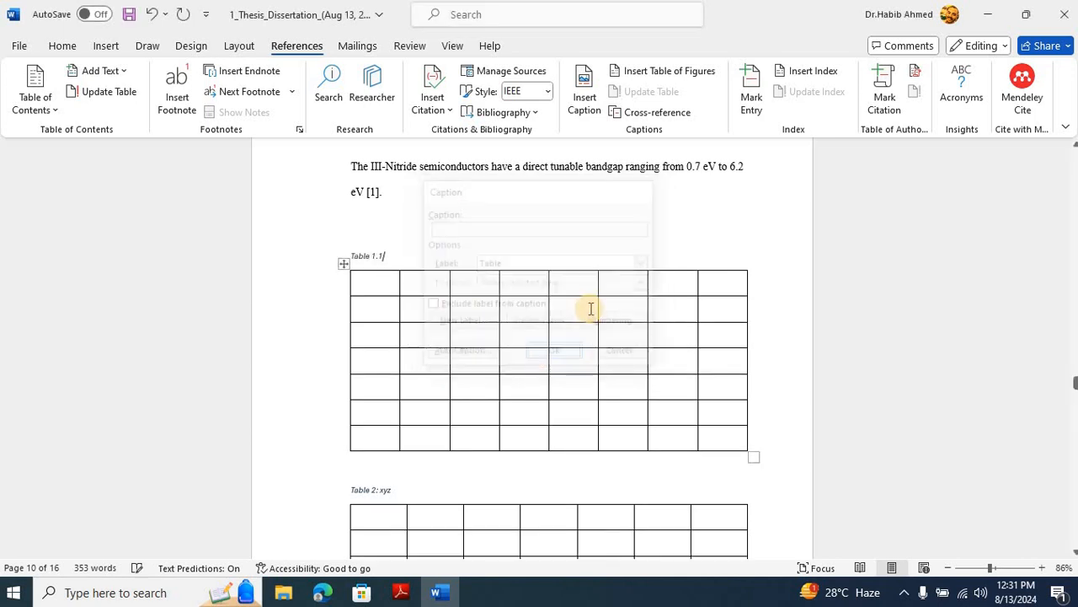
Try to change the automatic number in the caption of the xyz table.
{"action": "left_click", "coordinate": [375, 489]}
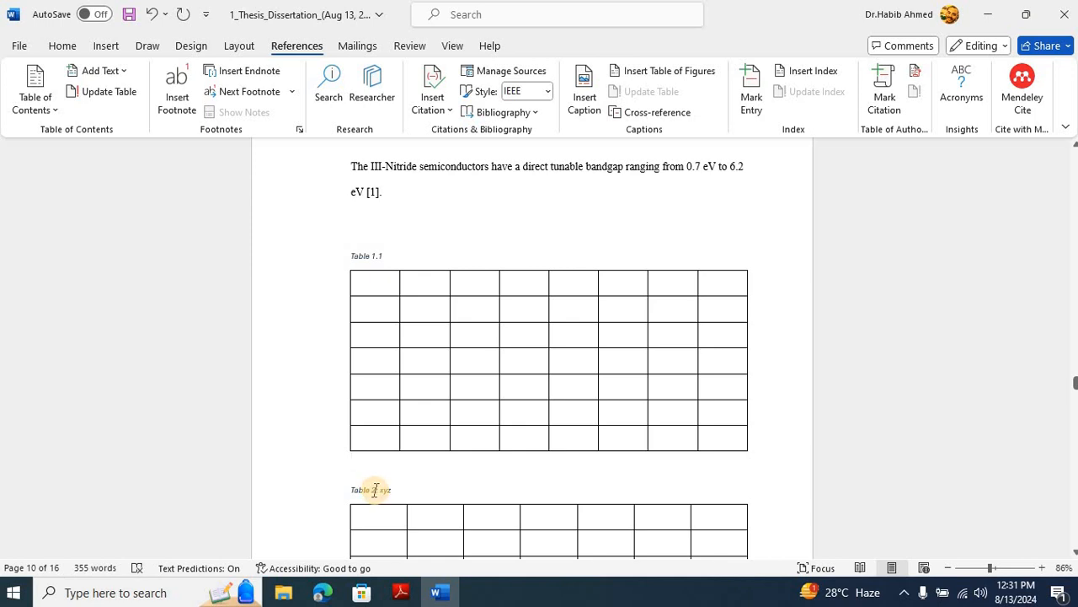
{"action": "right_click", "coordinate": [375, 491]}
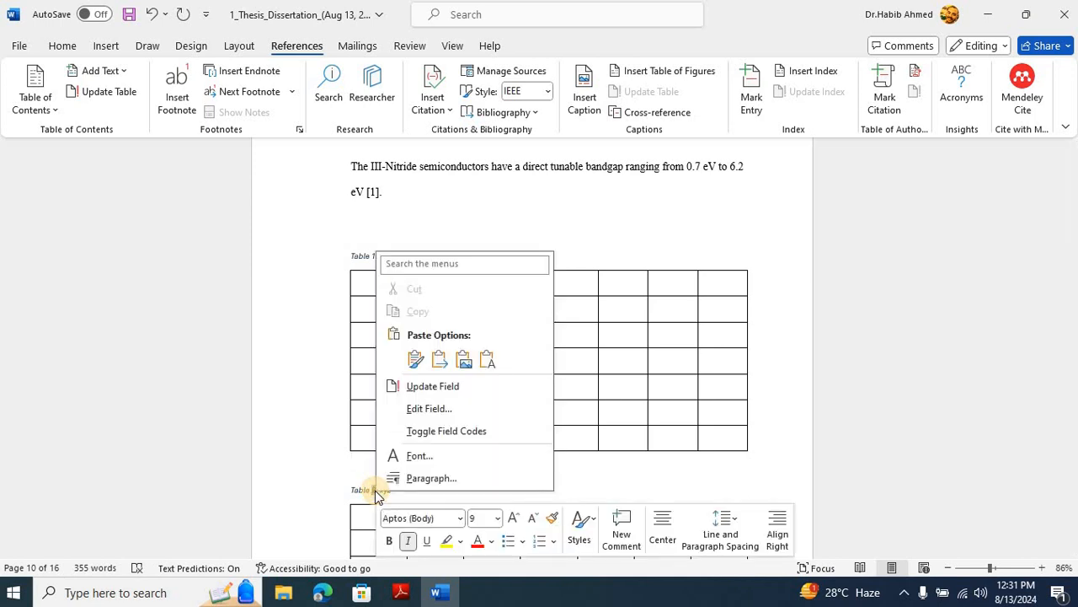
{"action": "left_click", "coordinate": [451, 388]}
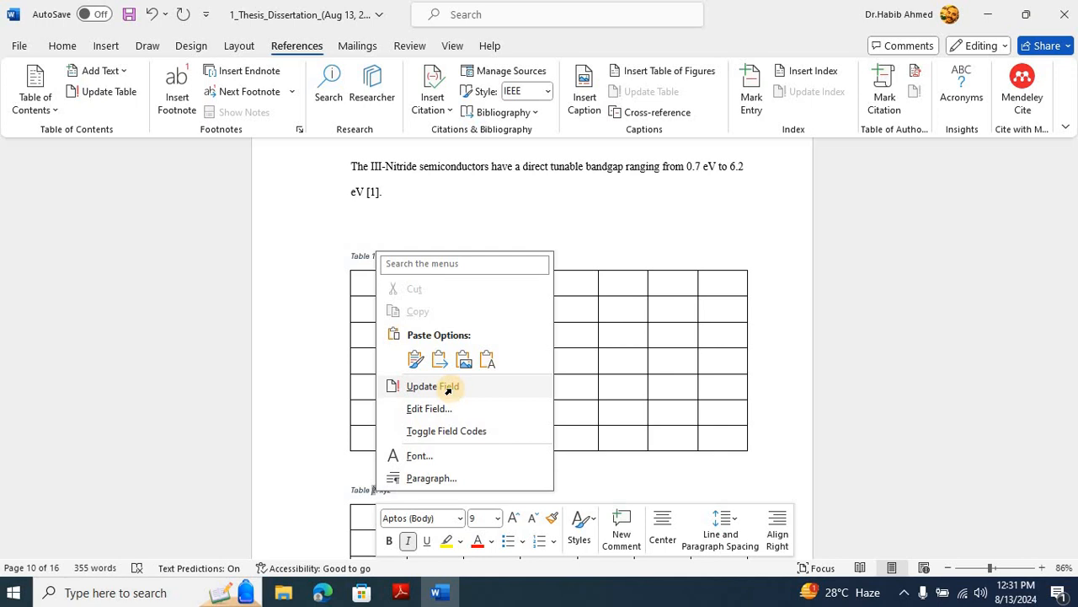
{"action": "double_click", "coordinate": [373, 491]}
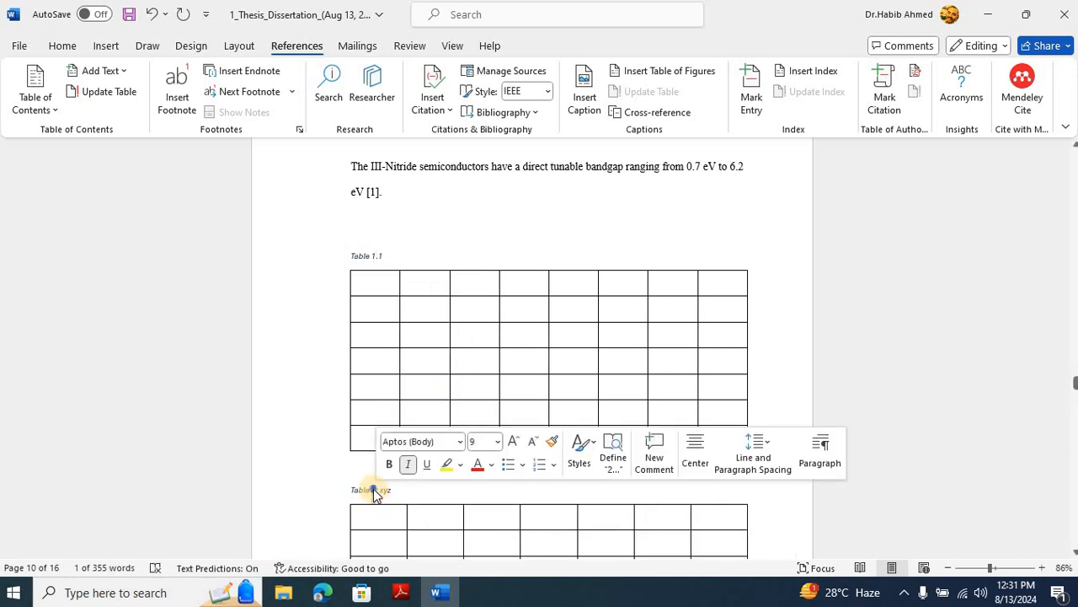
{"action": "right_click", "coordinate": [373, 492]}
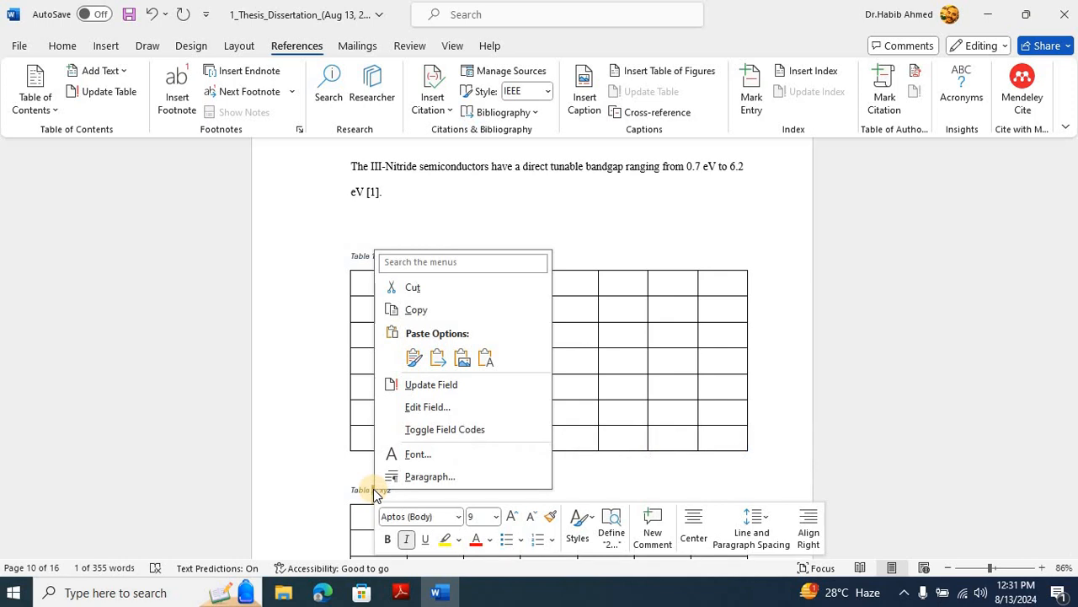
{"action": "left_click", "coordinate": [485, 431]}
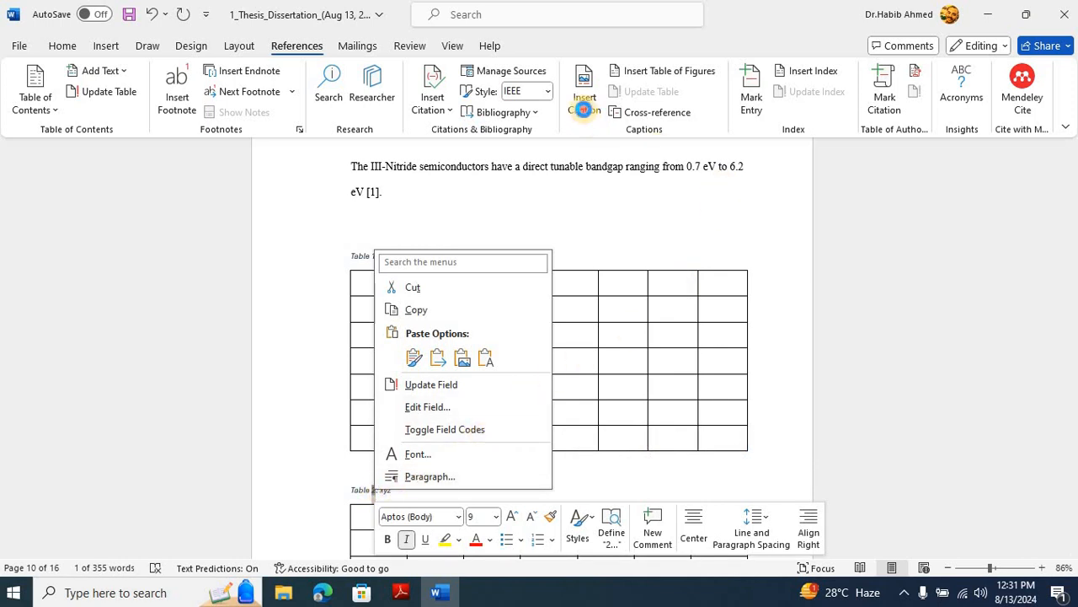
{"action": "left_click", "coordinate": [587, 125]}
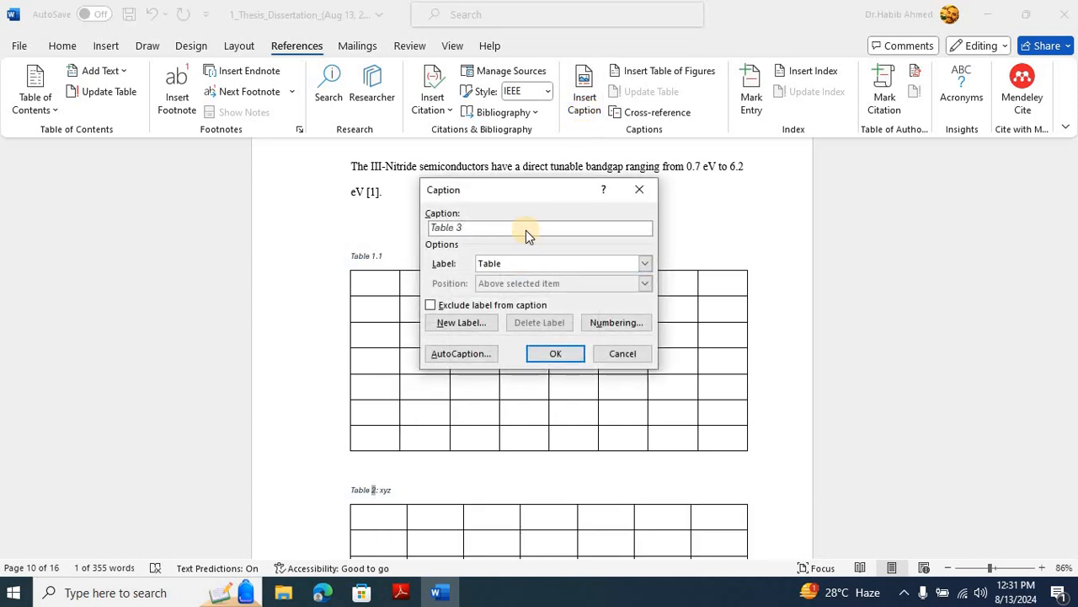
{"action": "left_click", "coordinate": [623, 353]}
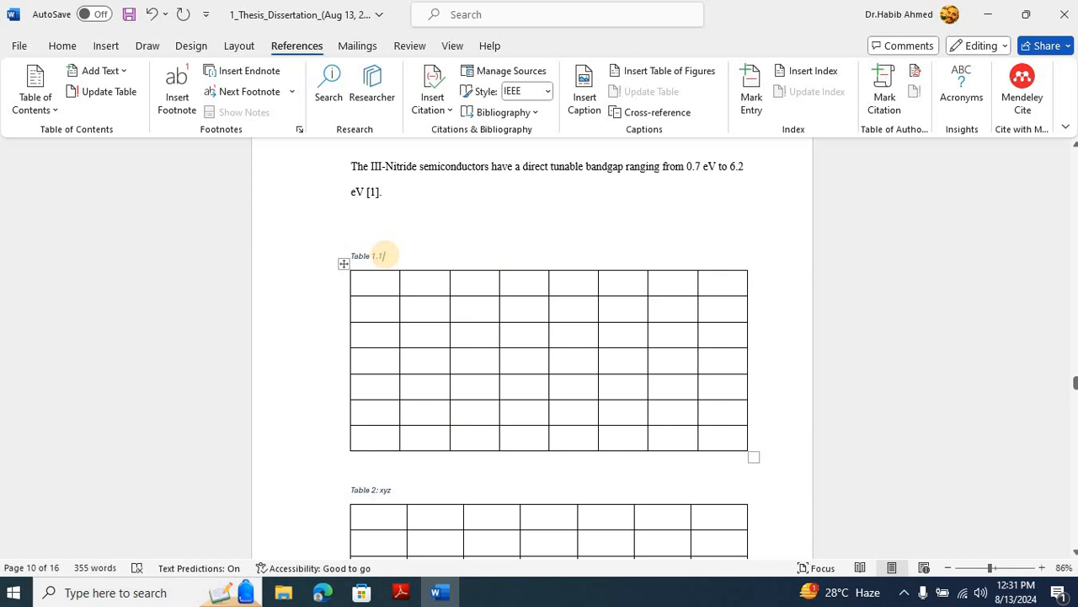
Complete the Table 1.1 caption with the text ": Properties of materials".
{"action": "type", "text": ": Properties of materials"}
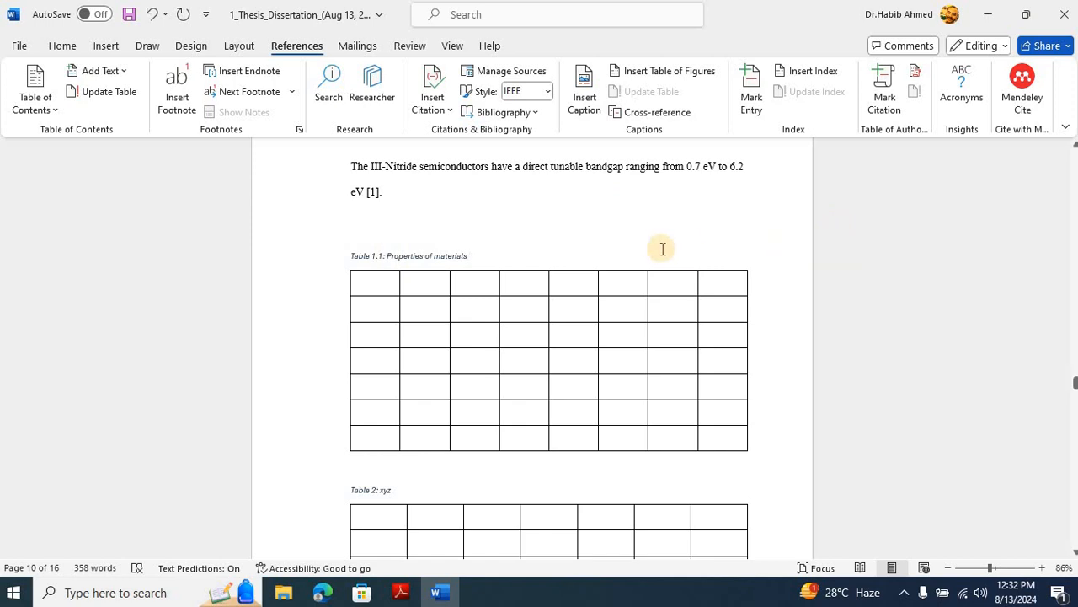
{"action": "left_click", "coordinate": [559, 214]}
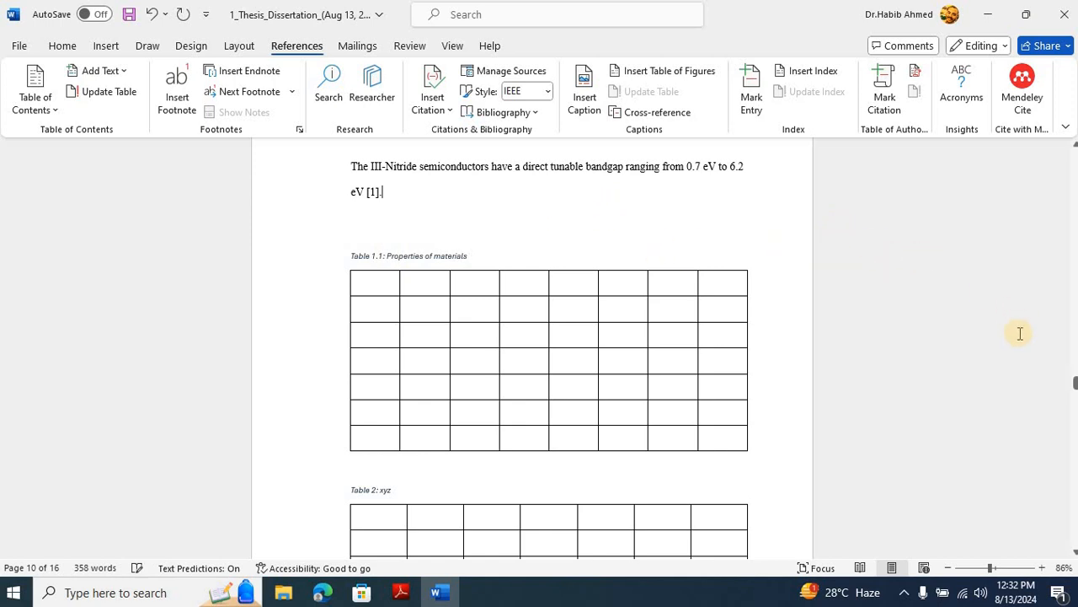
Insert a page break below the LIST OF TABLES heading, so LIST OF FIGURES starts on its own page.
{"action": "left_click_drag", "start_coordinate": [1074, 387], "coordinate": [1053, 261]}
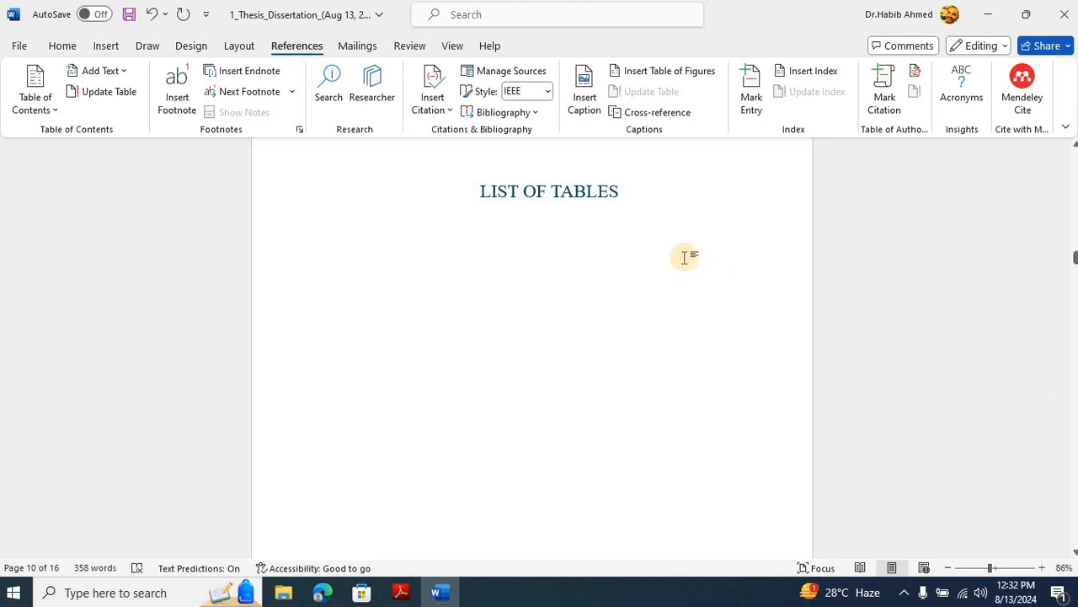
{"action": "left_click", "coordinate": [552, 228]}
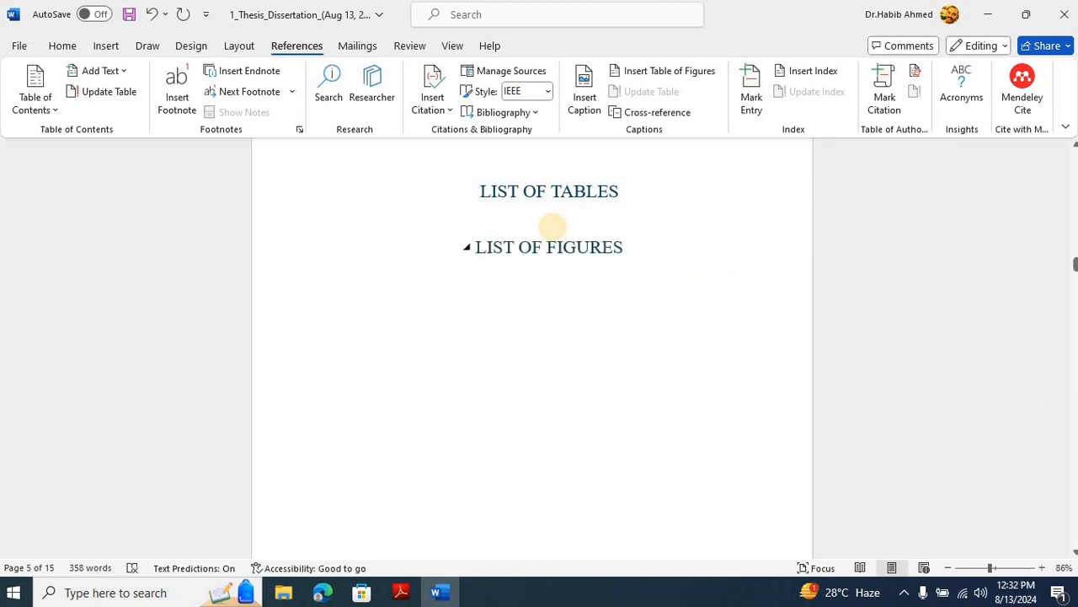
{"action": "key", "text": "ctrl+Return"}
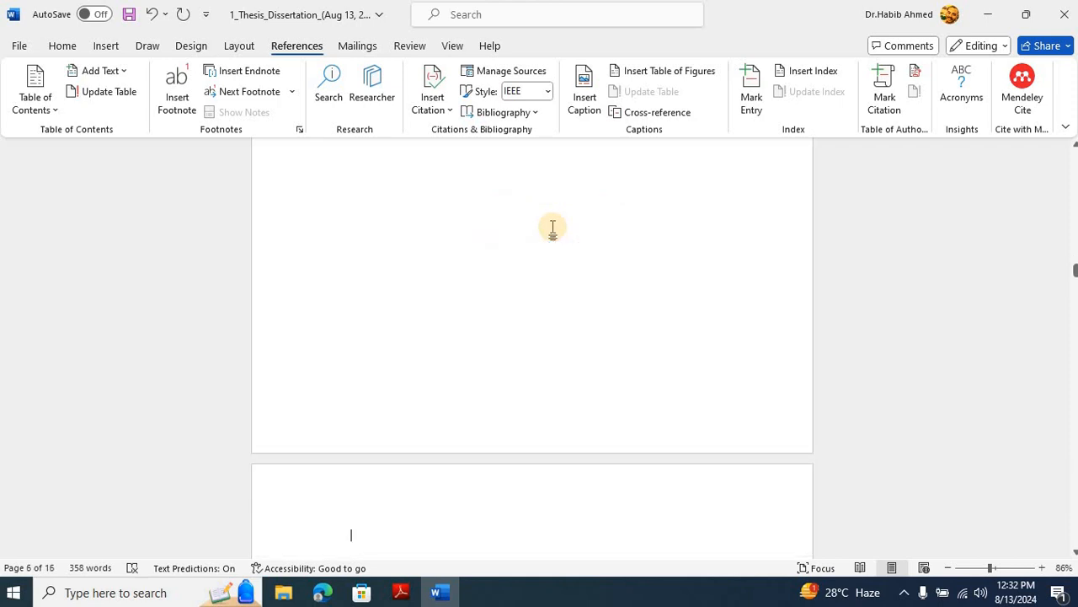
{"action": "scroll", "coordinate": [553, 228], "scroll_direction": "up", "scroll_amount": 3}
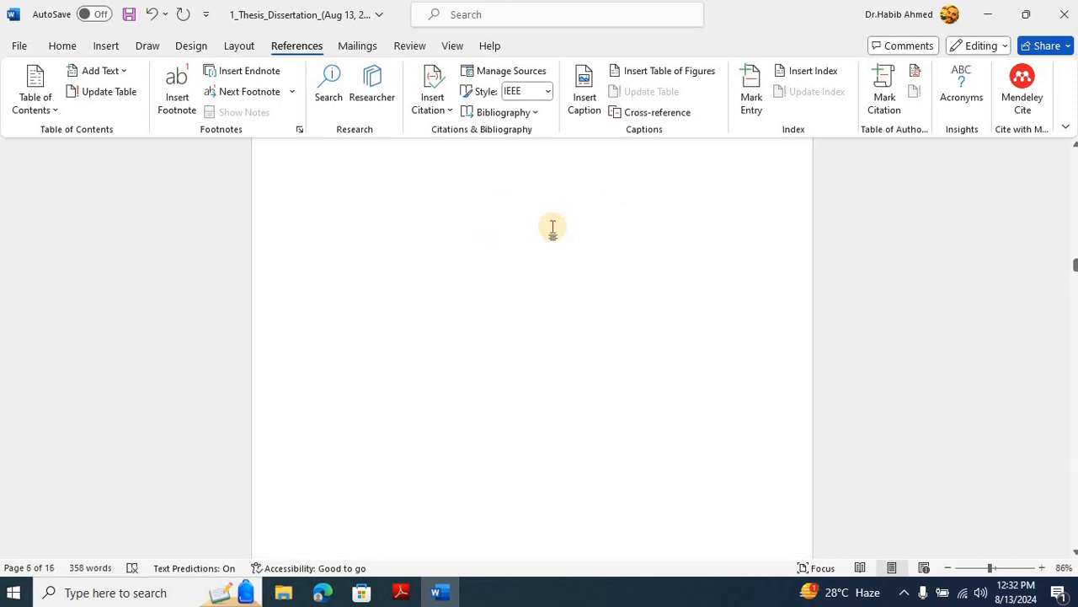
{"action": "scroll", "coordinate": [505, 229], "scroll_direction": "up", "scroll_amount": 2}
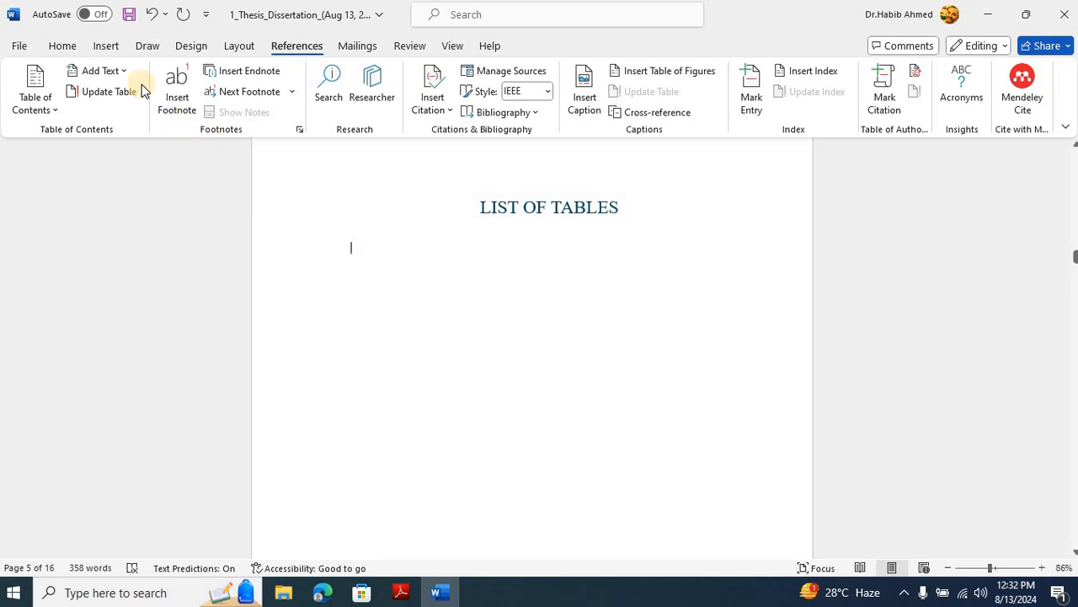
Insert a table of figures with the caption label Table below the LIST OF TABLES heading.
{"action": "left_click", "coordinate": [62, 46]}
{"action": "left_click", "coordinate": [295, 45]}
{"action": "left_click", "coordinate": [693, 76]}
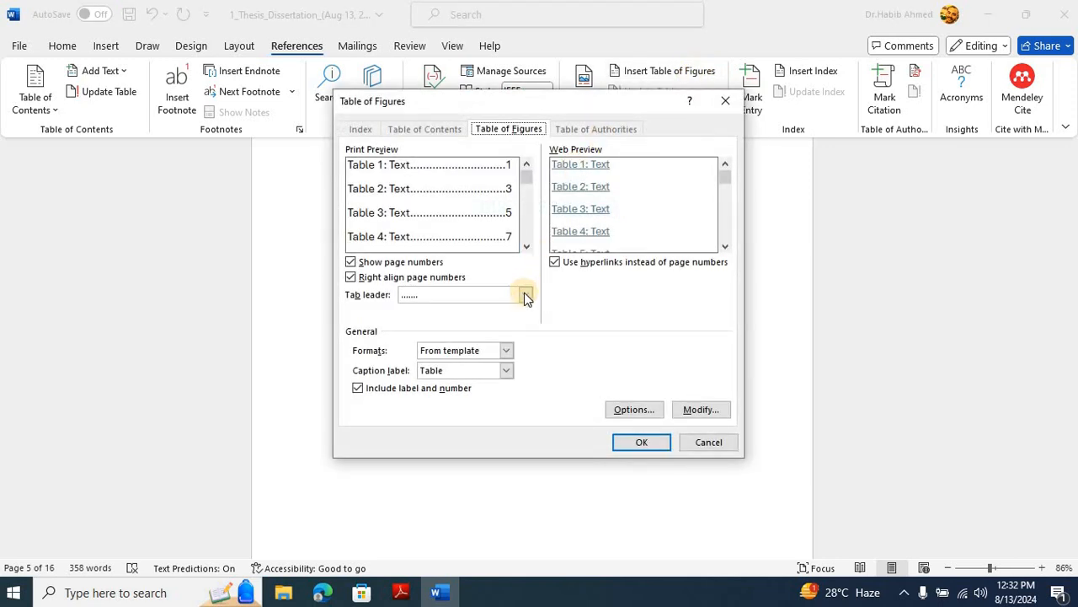
{"action": "left_click", "coordinate": [505, 372]}
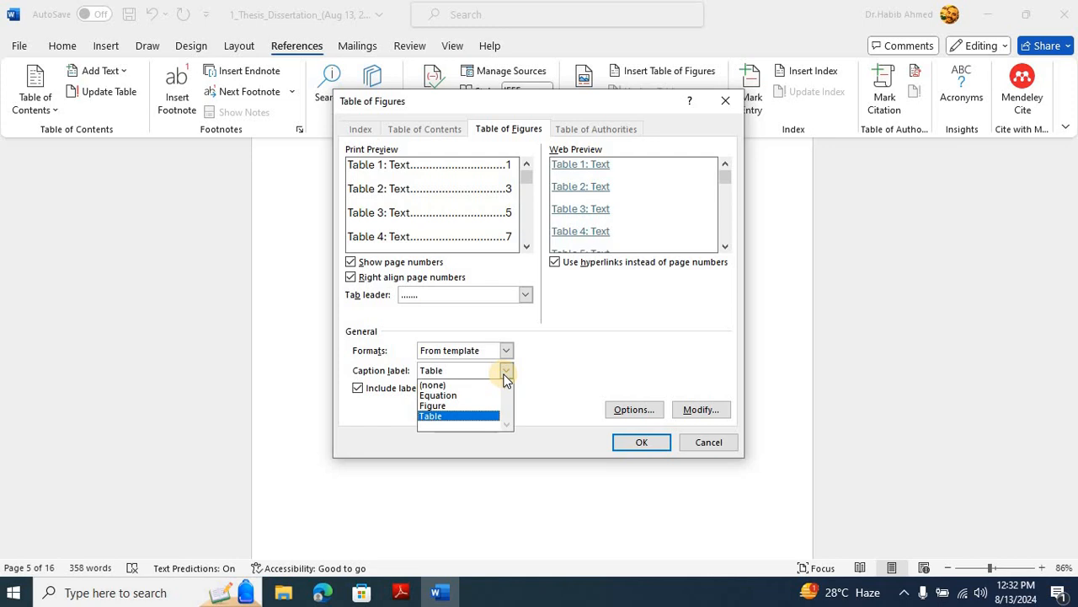
{"action": "left_click", "coordinate": [469, 416]}
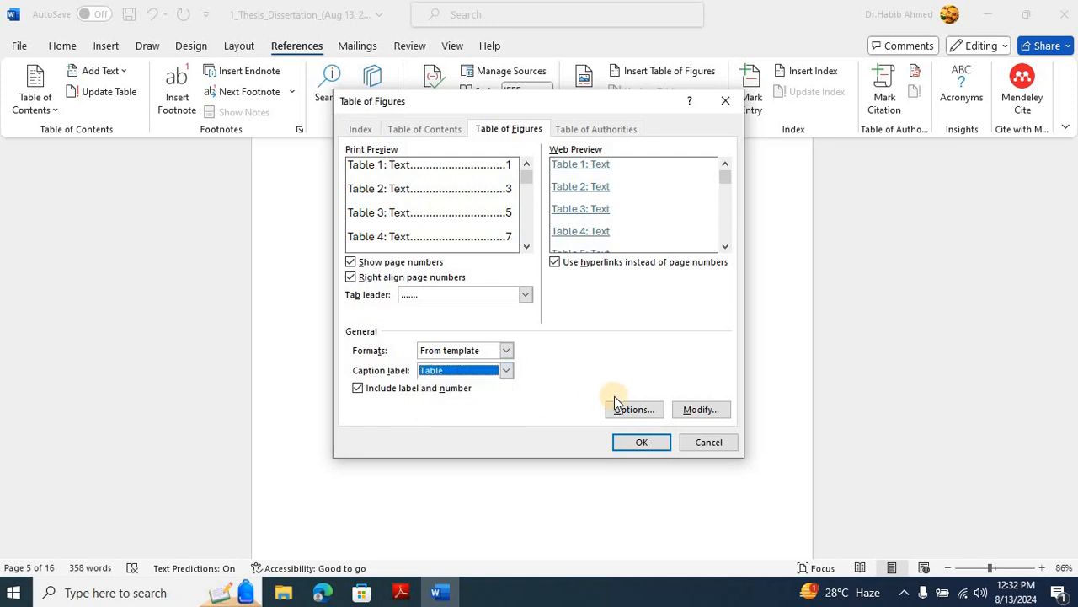
{"action": "left_click", "coordinate": [641, 443]}
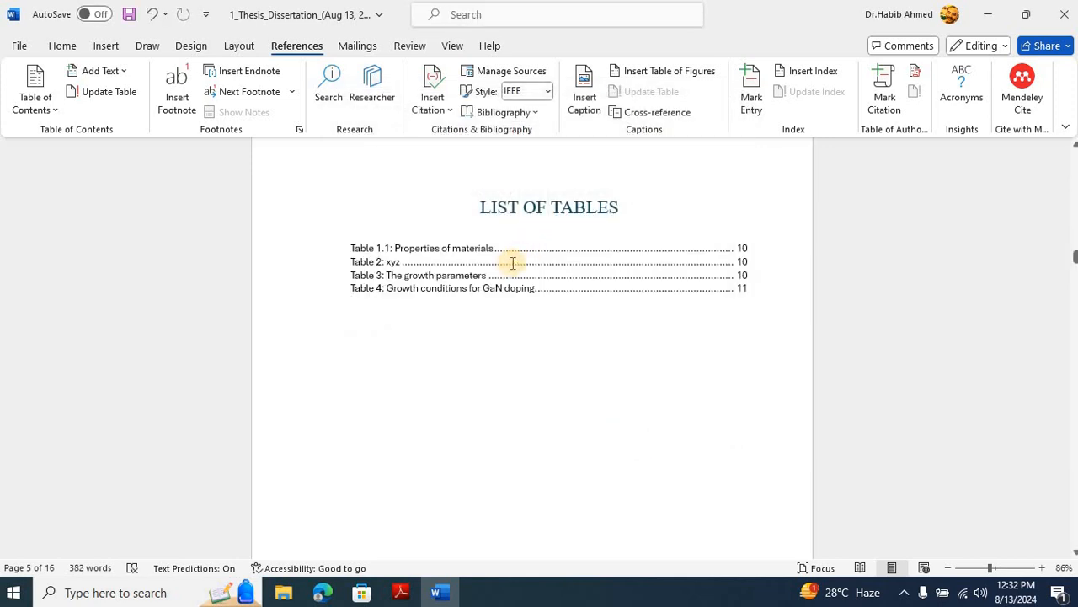
Set the font of the entire document, including the list of tables entries, to Times New Roman and save the document.
{"action": "left_click", "coordinate": [511, 268]}
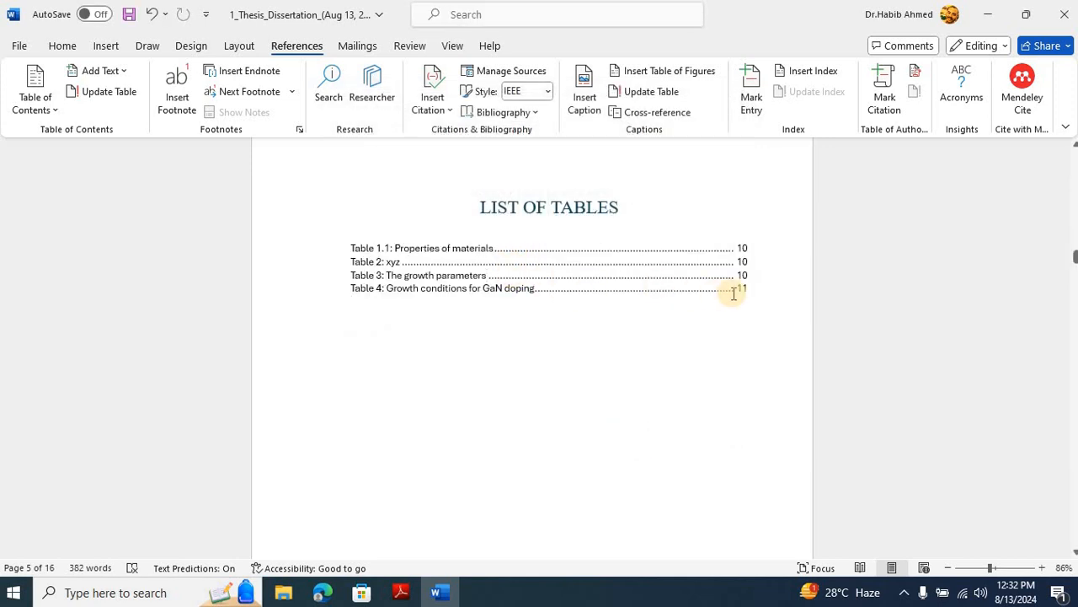
{"action": "left_click_drag", "start_coordinate": [703, 288], "coordinate": [710, 330]}
{"action": "left_click", "coordinate": [710, 329]}
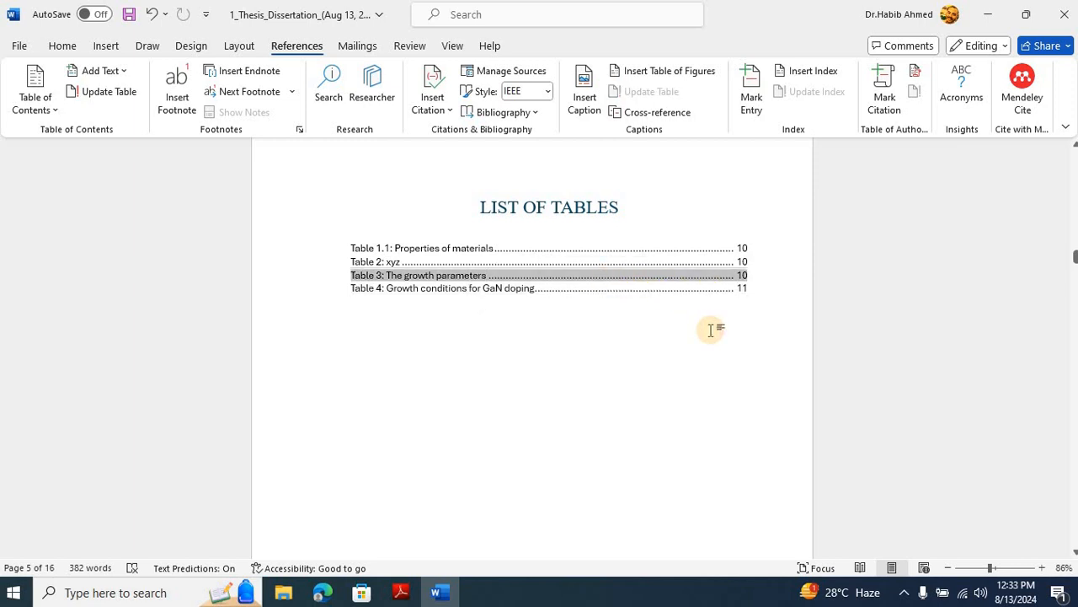
{"action": "key", "text": "ctrl+a"}
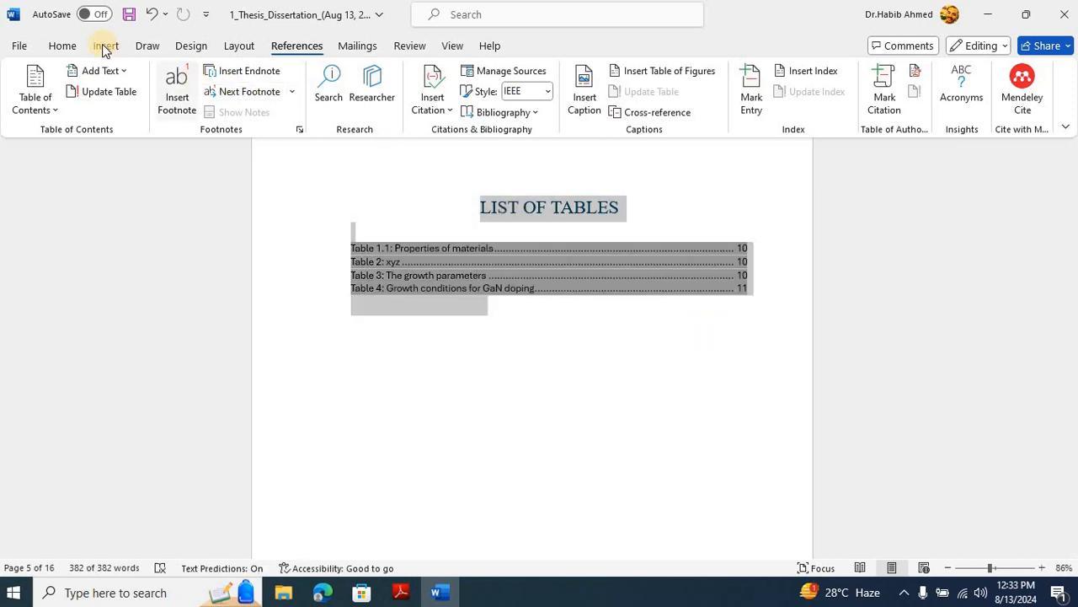
{"action": "left_click", "coordinate": [63, 44]}
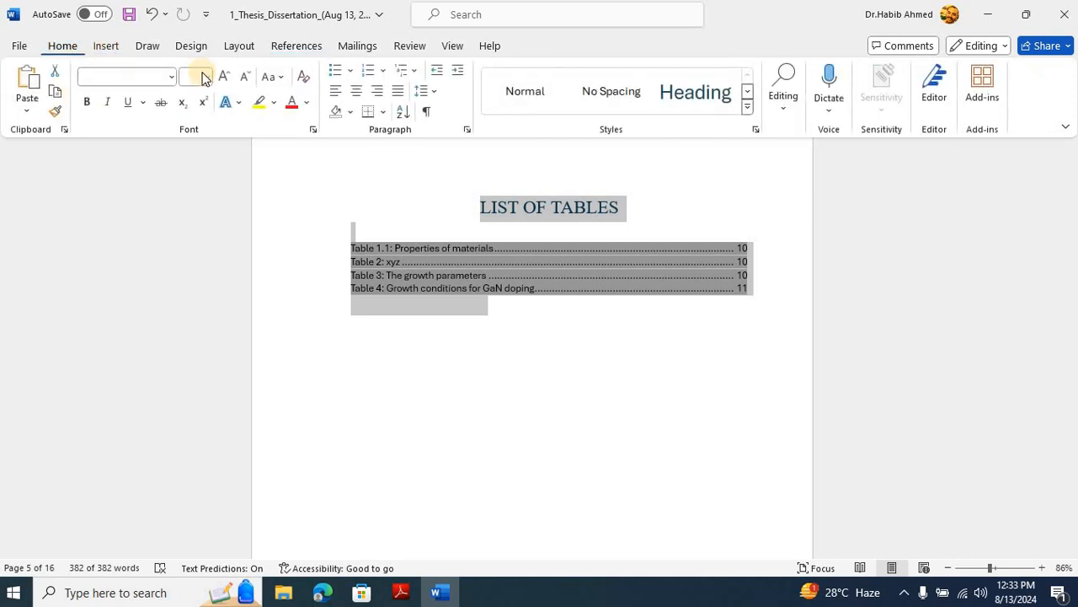
{"action": "left_click", "coordinate": [168, 78]}
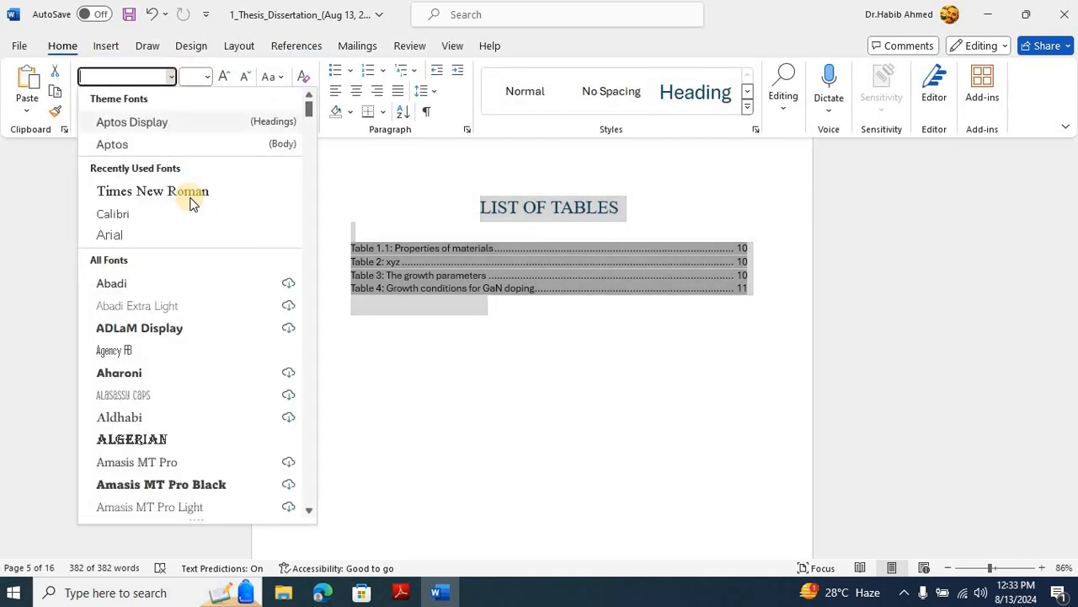
{"action": "left_click", "coordinate": [195, 192]}
{"action": "key", "text": "ctrl+a"}
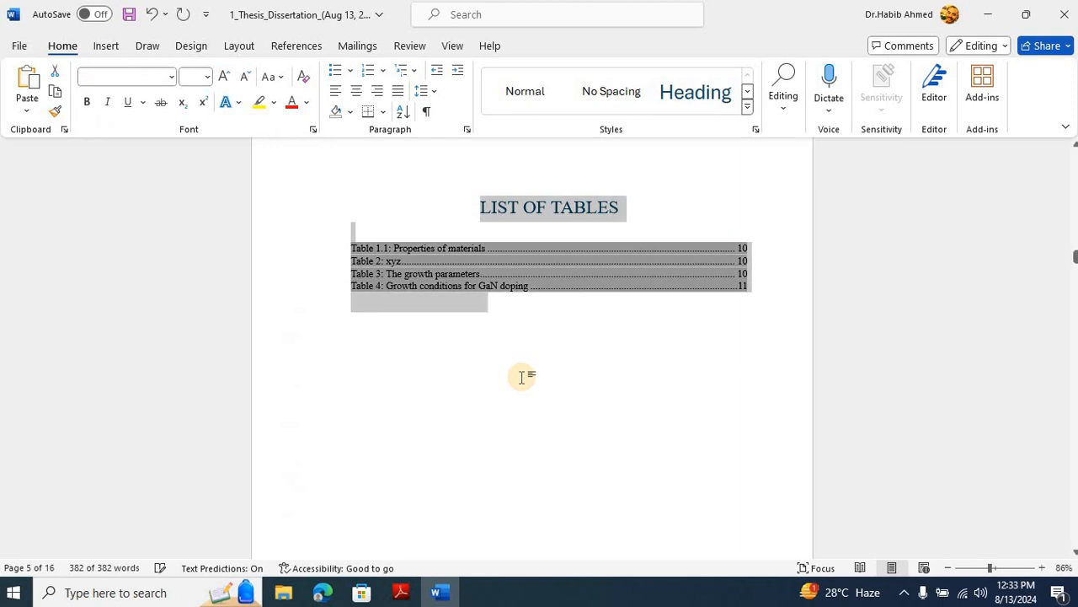
{"action": "left_click", "coordinate": [521, 376]}
{"action": "key", "text": "ctrl+s"}
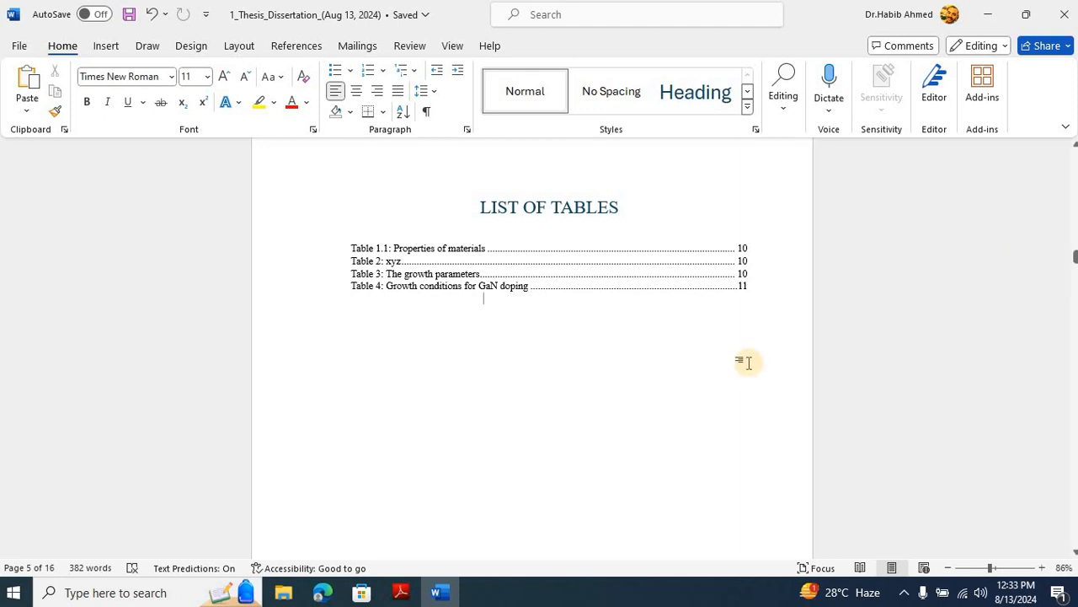
Look through the front matter pages from the list of tables to the SUMMARY page.
{"action": "scroll", "coordinate": [748, 362], "scroll_direction": "down", "scroll_amount": 7}
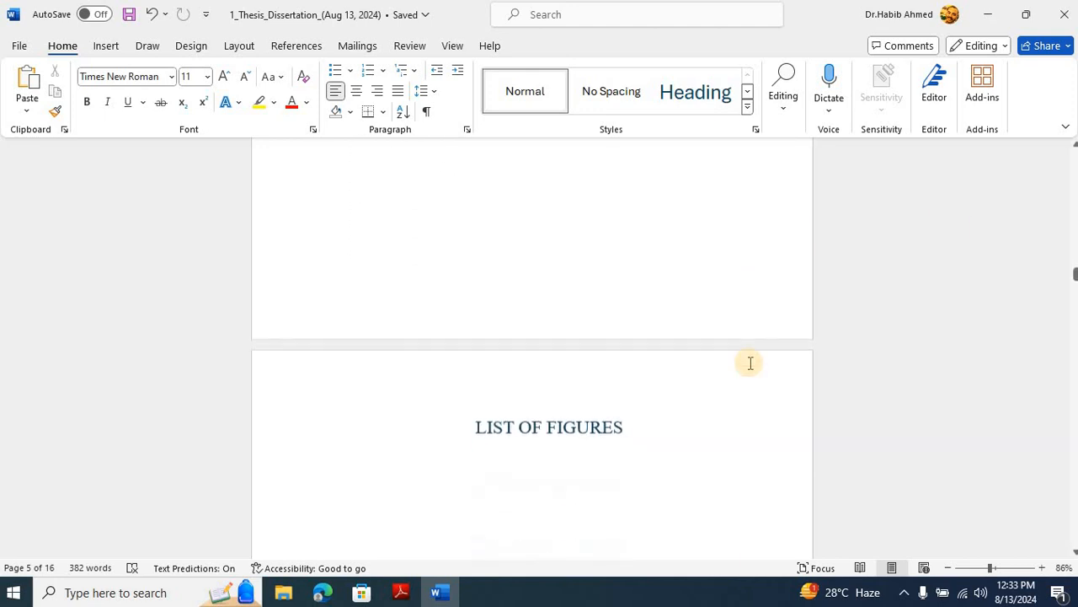
{"action": "scroll", "coordinate": [861, 305], "scroll_direction": "down", "scroll_amount": 10}
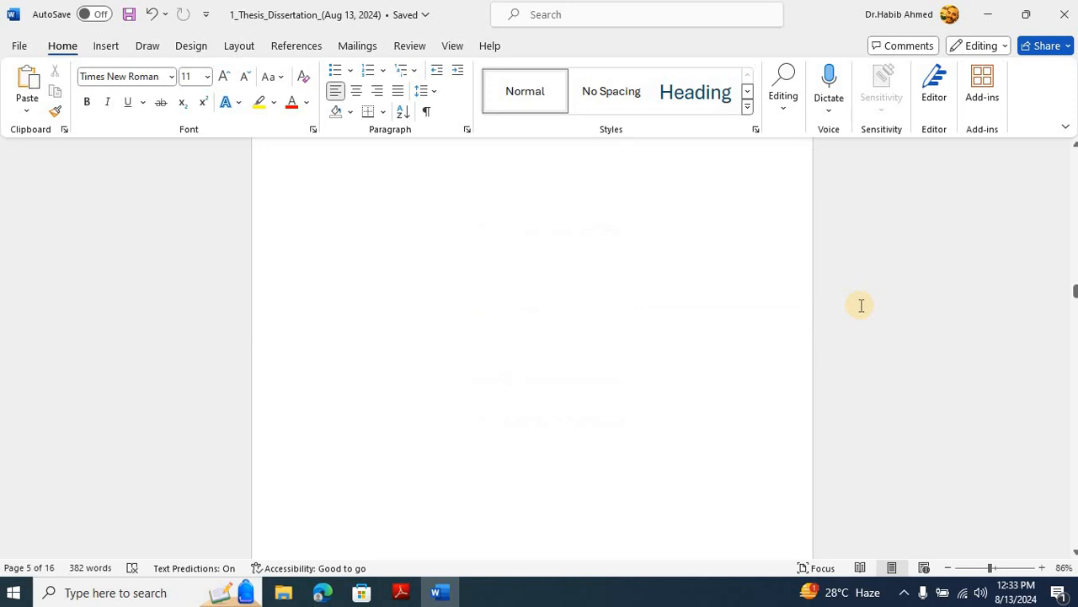
{"action": "scroll", "coordinate": [861, 305], "scroll_direction": "down", "scroll_amount": 5}
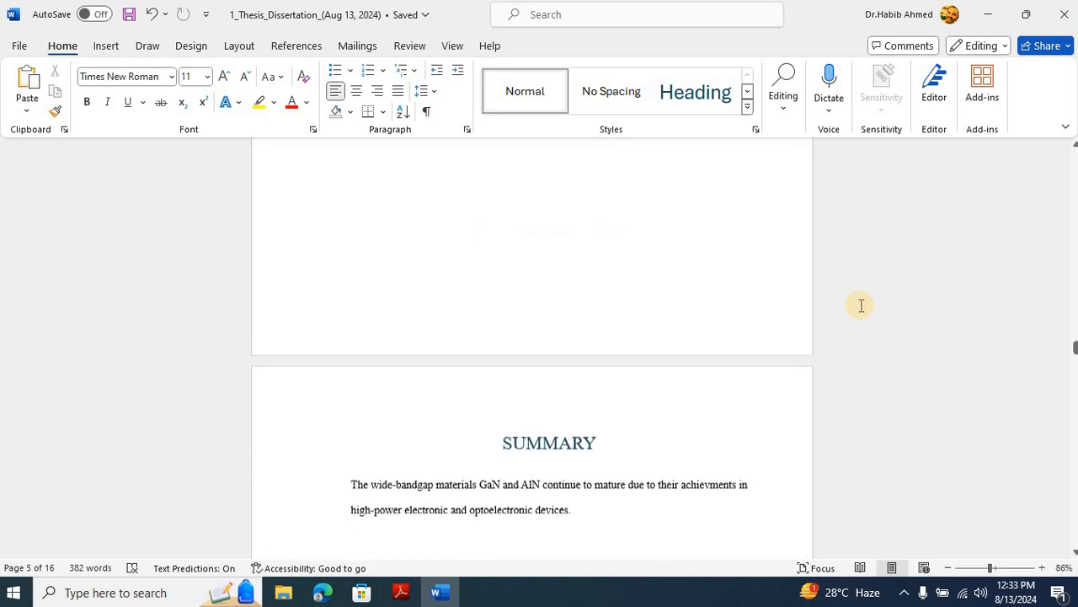
{"action": "scroll", "coordinate": [860, 307], "scroll_direction": "up", "scroll_amount": 2}
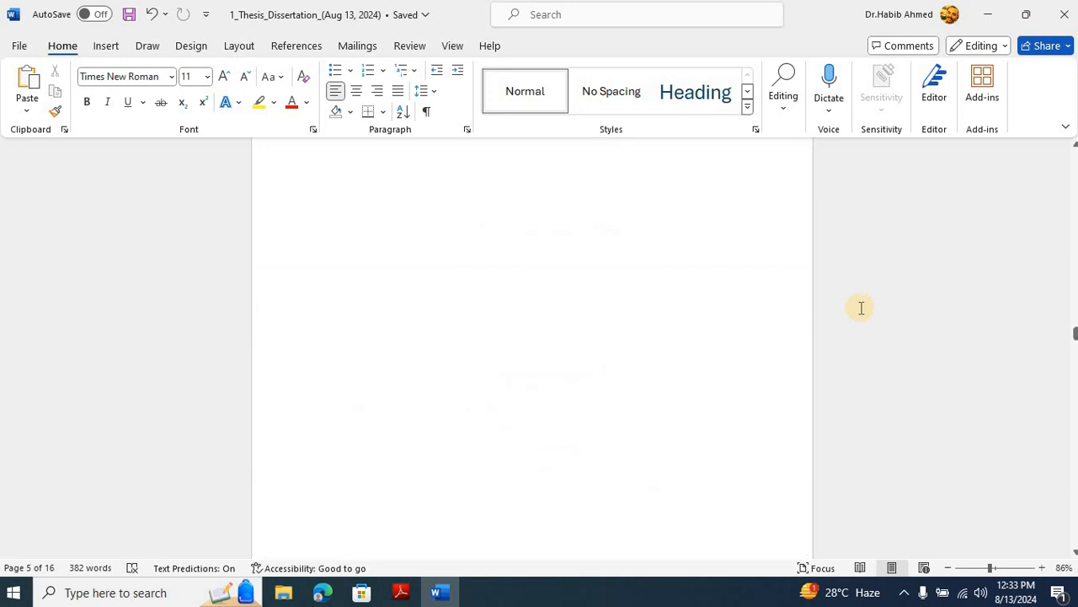
{"action": "scroll", "coordinate": [861, 308], "scroll_direction": "down", "scroll_amount": 10}
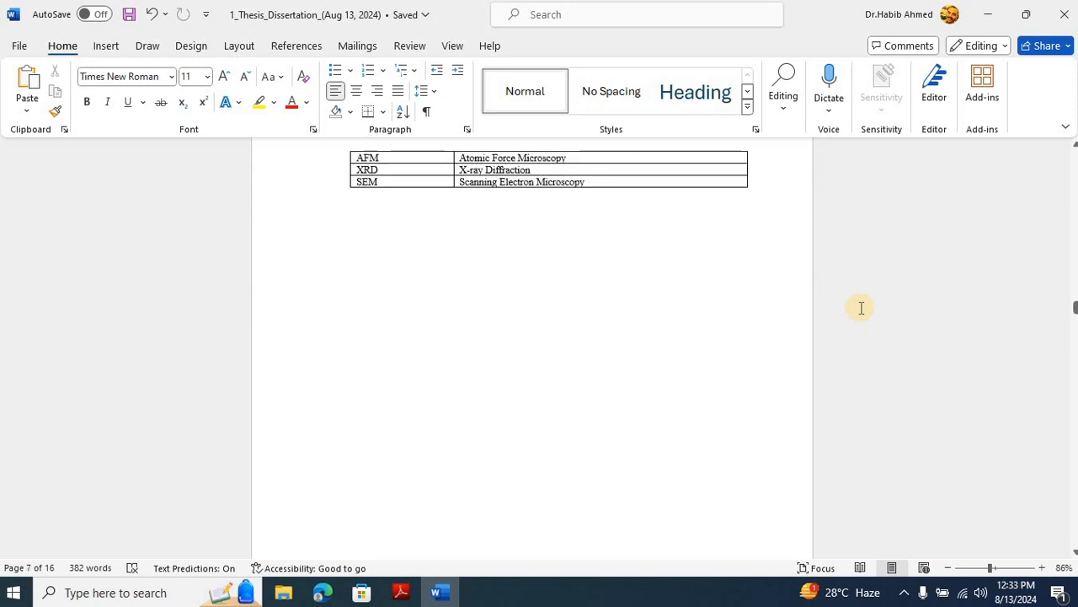
{"action": "scroll", "coordinate": [861, 307], "scroll_direction": "up", "scroll_amount": 10}
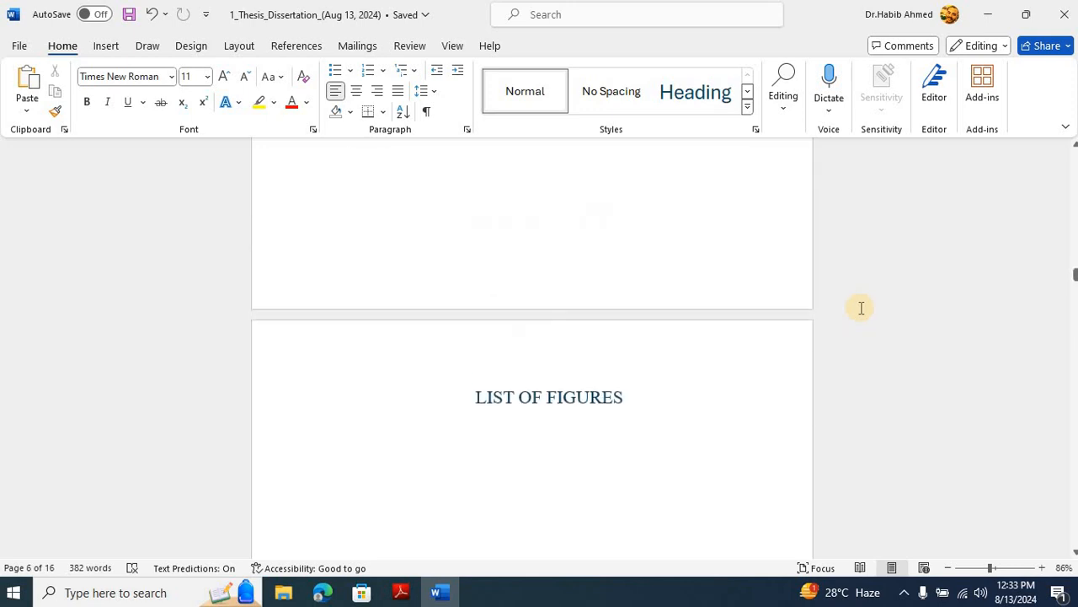
{"action": "scroll", "coordinate": [861, 308], "scroll_direction": "up", "scroll_amount": 1}
{"action": "scroll", "coordinate": [861, 308], "scroll_direction": "up", "scroll_amount": 3}
{"action": "scroll", "coordinate": [861, 308], "scroll_direction": "down", "scroll_amount": 8}
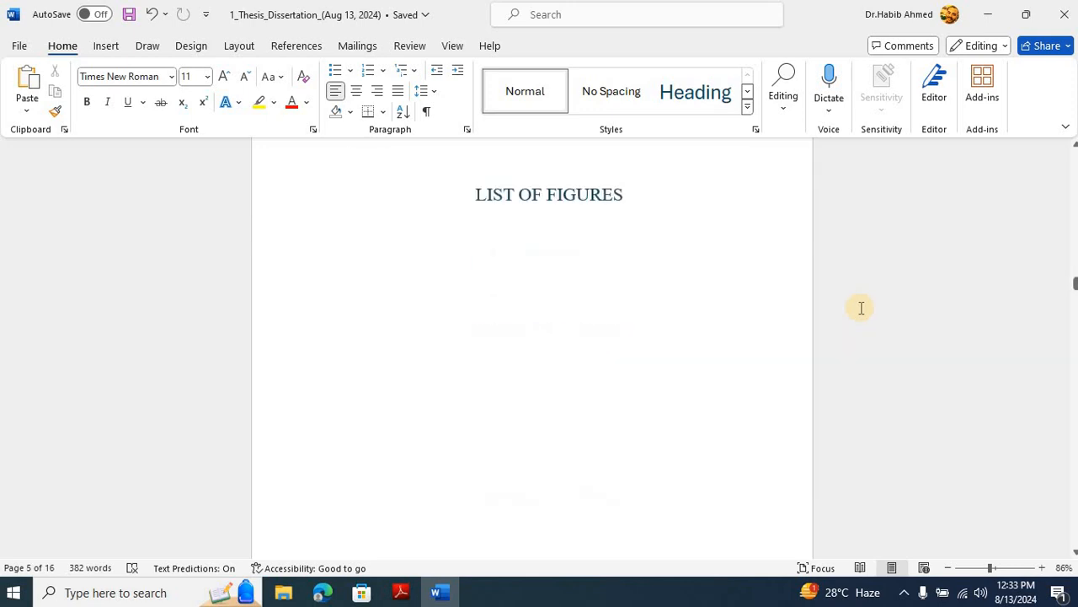
Paste four pictures from the Figures folder below heading 1.1.1.2: 5_AI_AIN RHEED and AFM, 10_N15 Gas Panel Schematic, 59__AIN-Si SIMS plan and Figure 3(e).
{"action": "scroll", "coordinate": [872, 158], "scroll_direction": "down", "scroll_amount": 6}
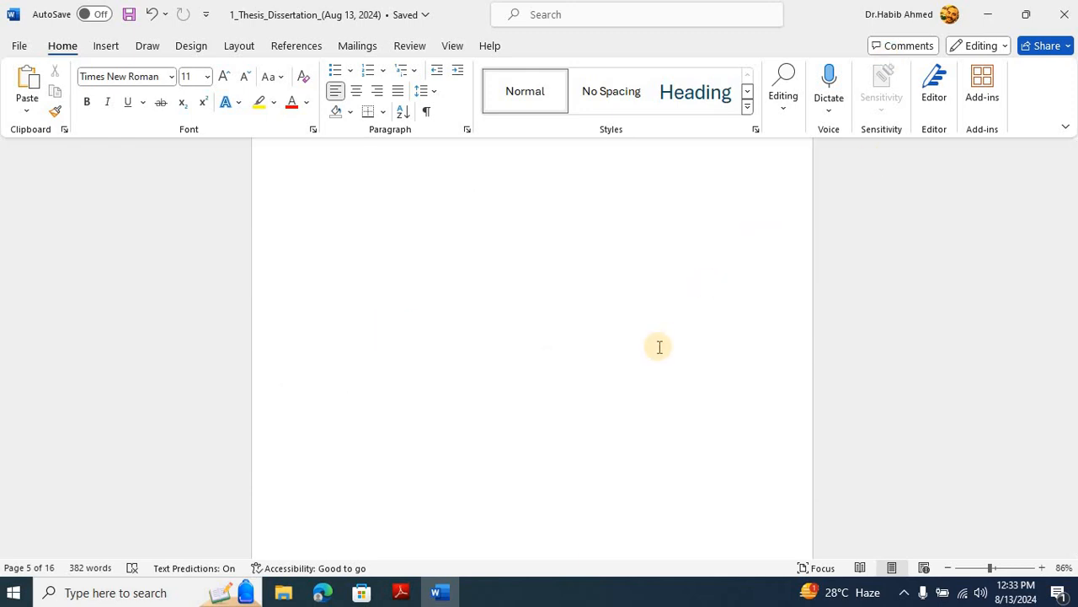
{"action": "scroll", "coordinate": [660, 346], "scroll_direction": "down", "scroll_amount": 10}
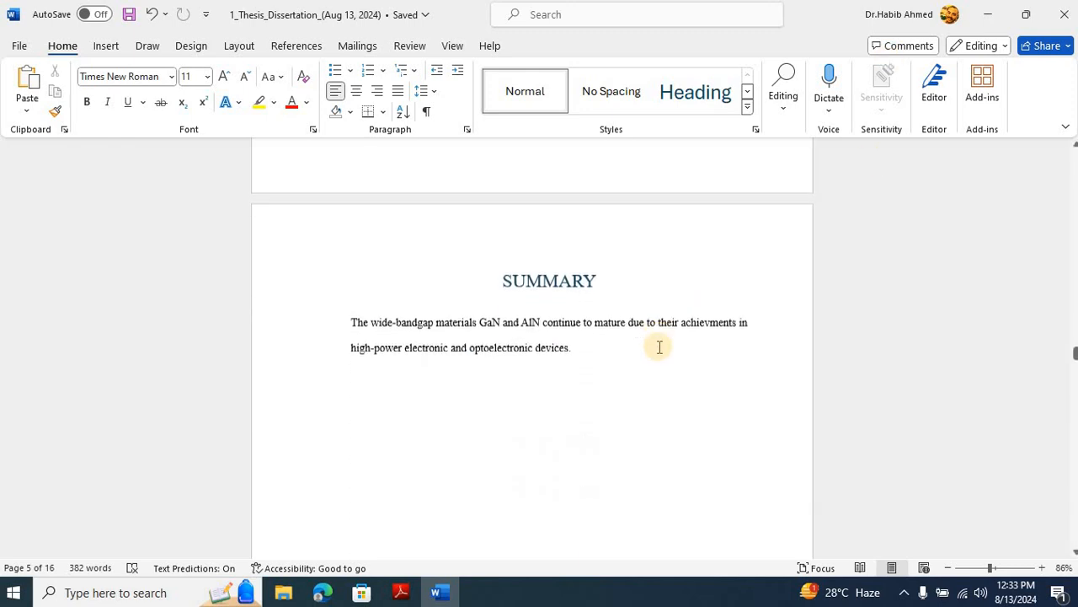
{"action": "scroll", "coordinate": [659, 346], "scroll_direction": "down", "scroll_amount": 10}
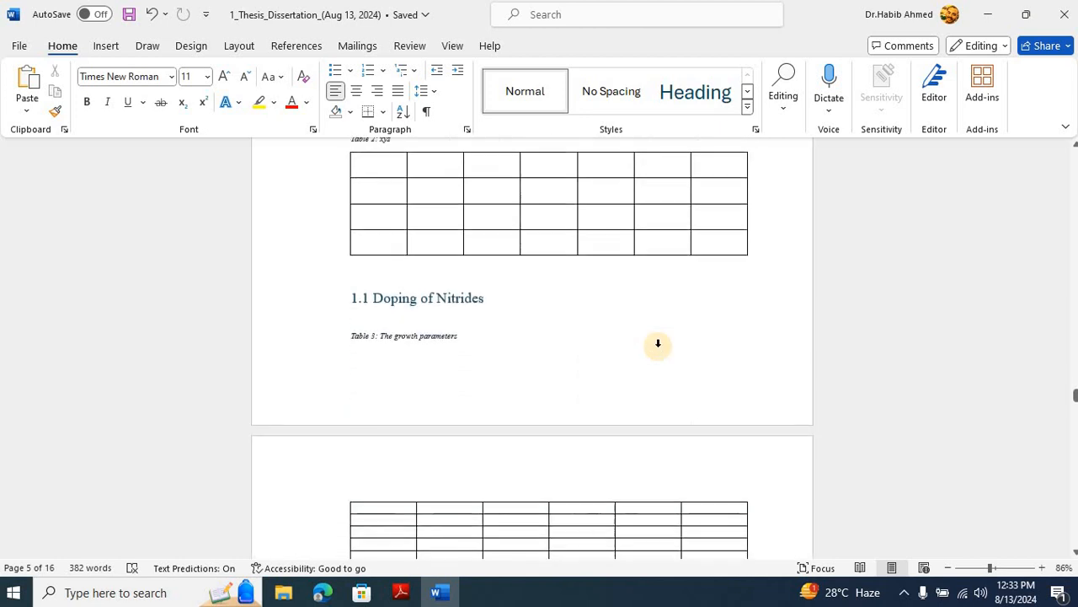
{"action": "scroll", "coordinate": [660, 346], "scroll_direction": "down", "scroll_amount": 8}
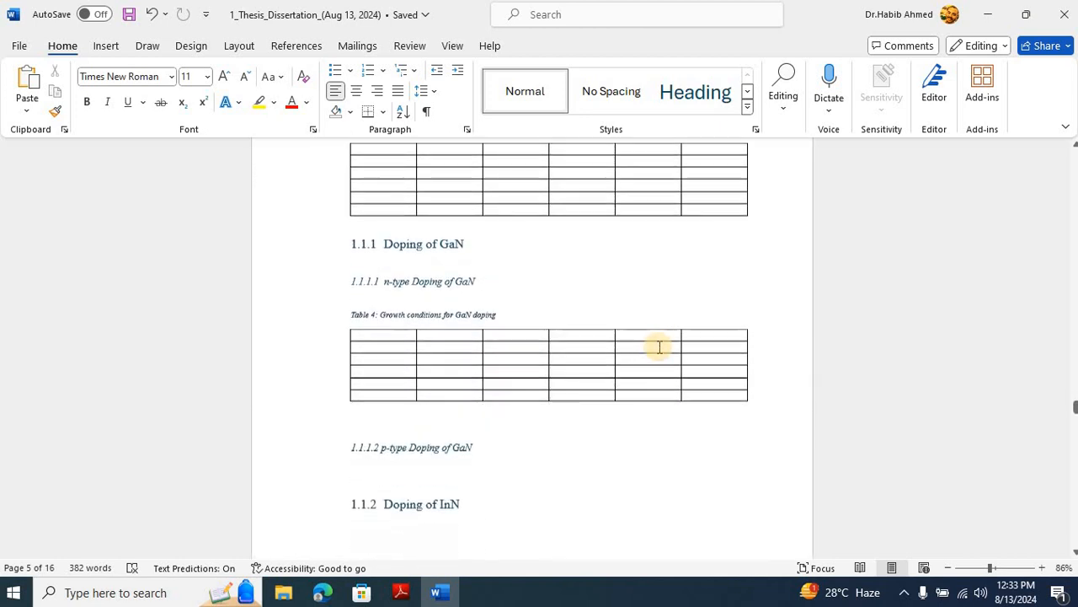
{"action": "left_click", "coordinate": [366, 340]}
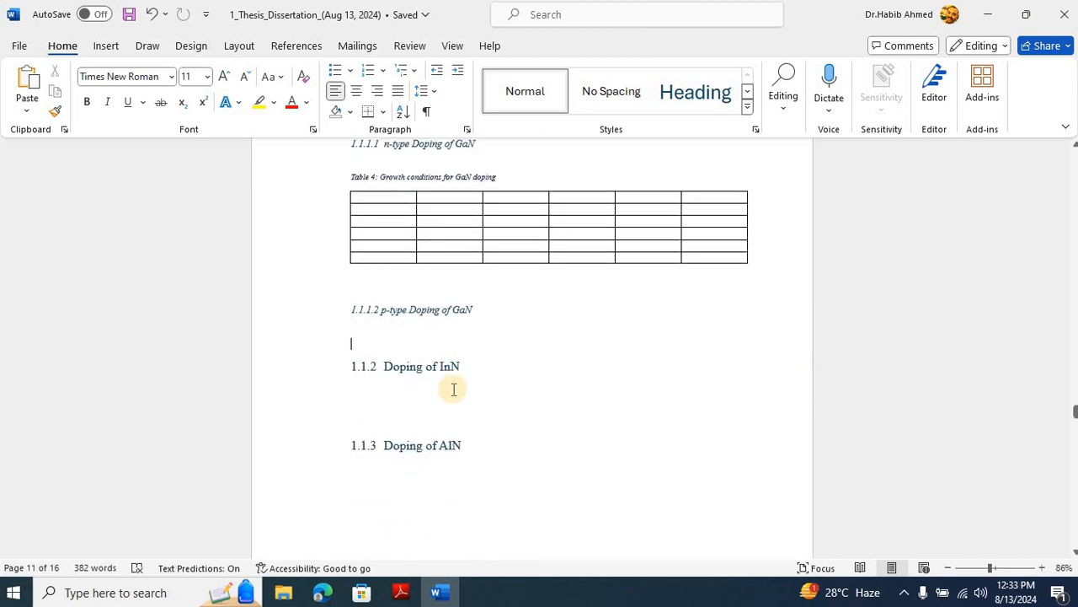
{"action": "left_click", "coordinate": [287, 592]}
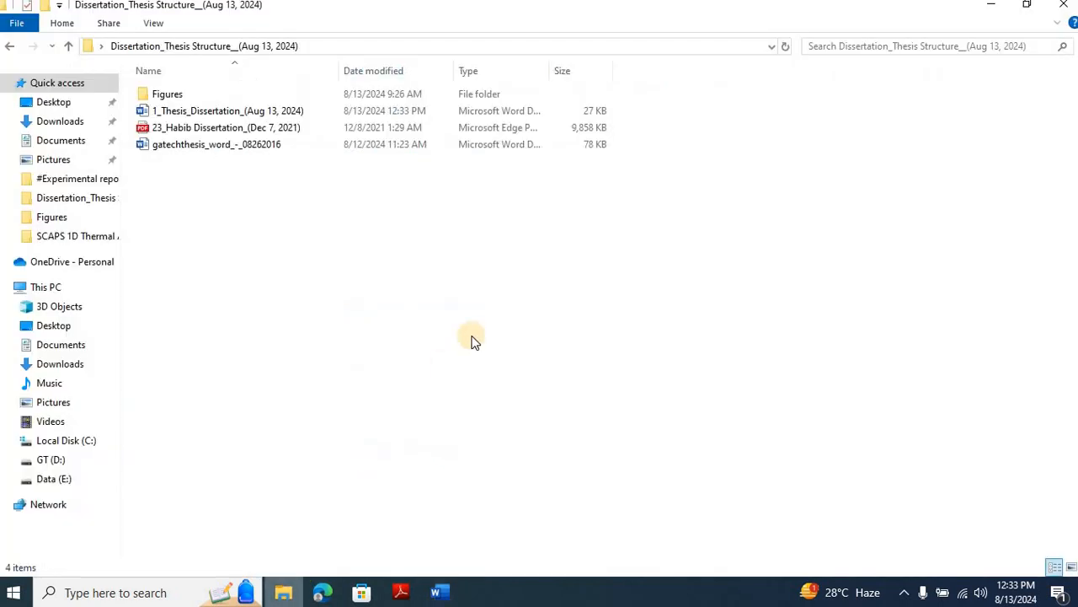
{"action": "double_click", "coordinate": [192, 96]}
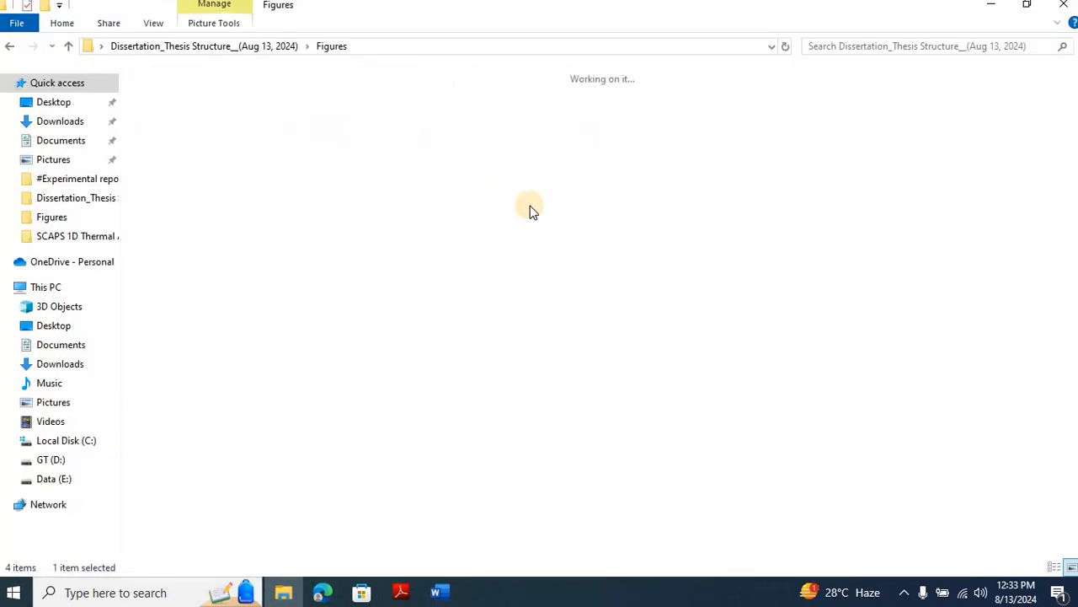
{"action": "left_click", "coordinate": [185, 145]}
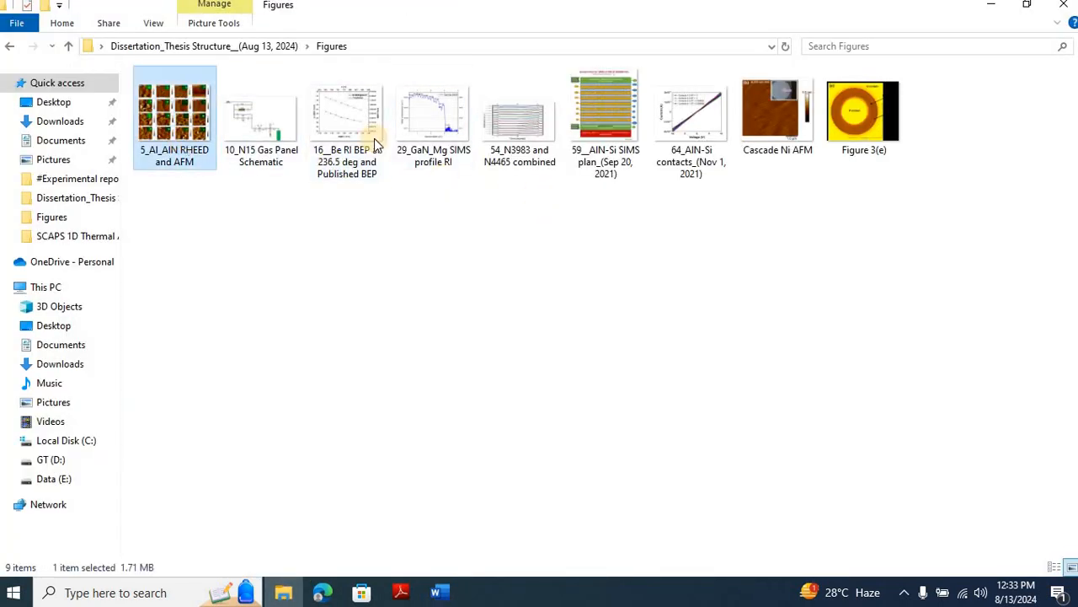
{"action": "left_click", "coordinate": [596, 136], "text": "ctrl"}
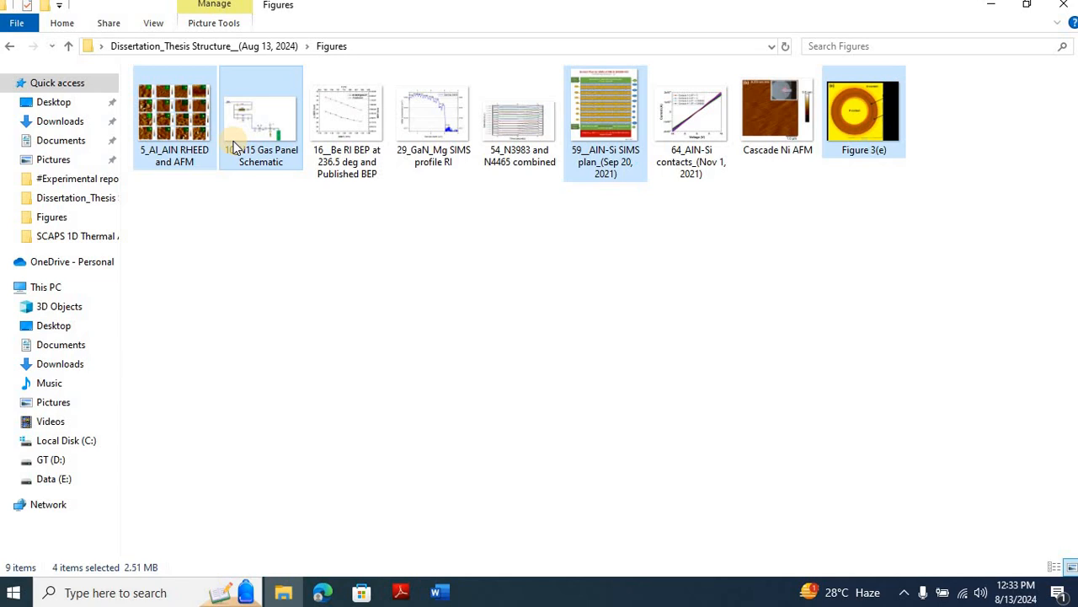
{"action": "left_click", "coordinate": [436, 592]}
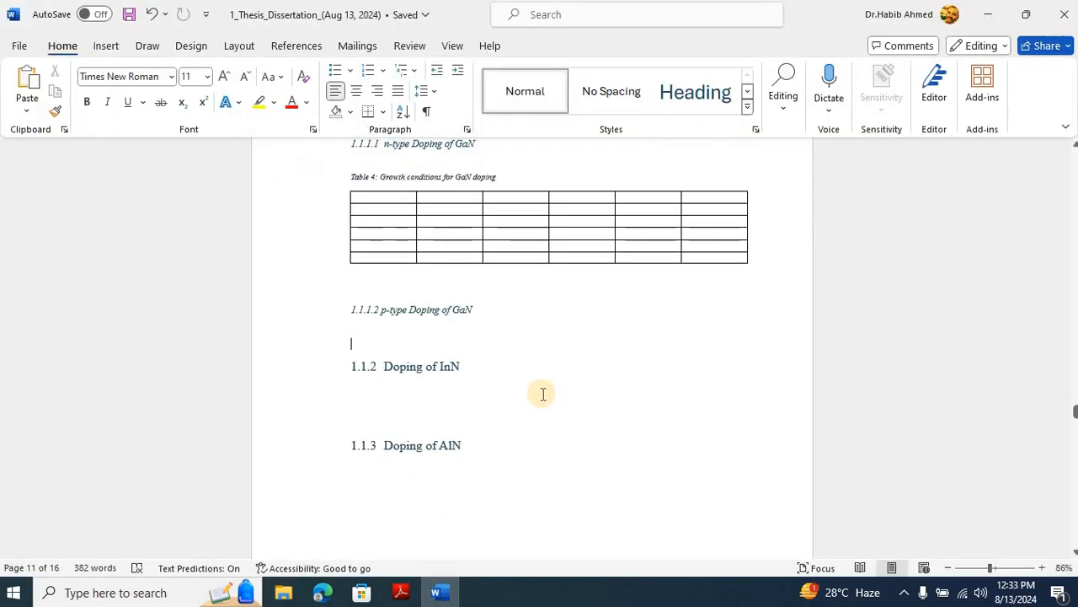
{"action": "key", "text": "ctrl+v"}
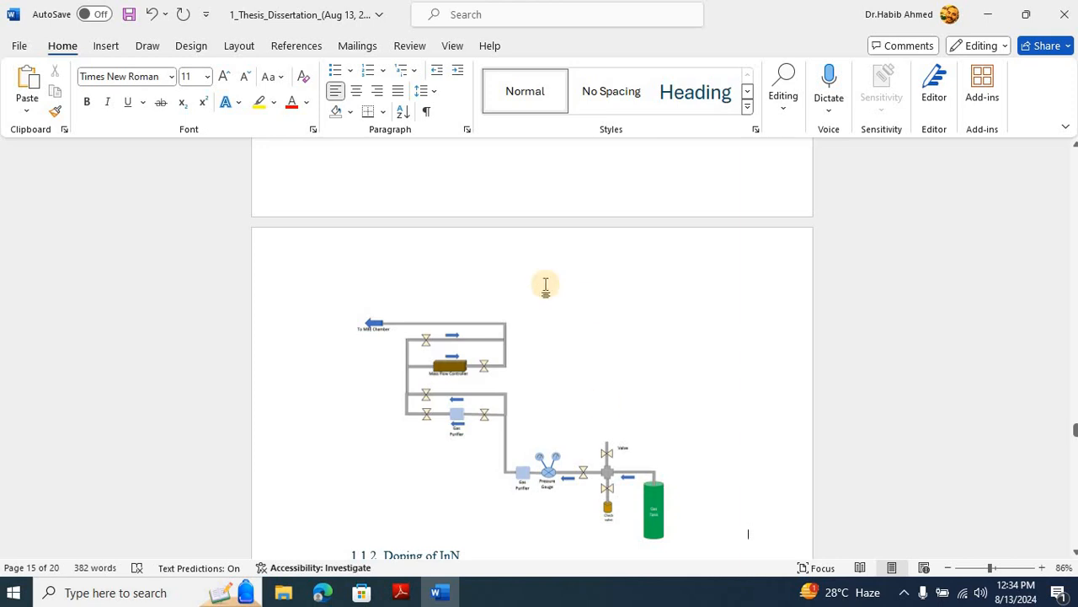
Add a centred blank line directly below the pasted RHEED and AFM image grid.
{"action": "scroll", "coordinate": [546, 286], "scroll_direction": "up", "scroll_amount": 10}
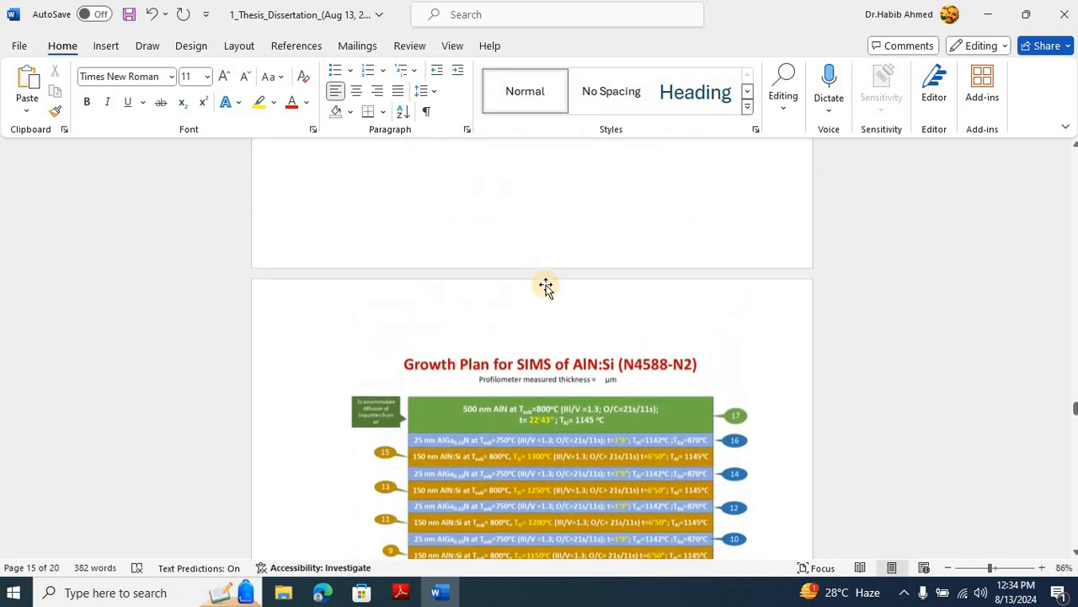
{"action": "scroll", "coordinate": [546, 286], "scroll_direction": "up", "scroll_amount": 15}
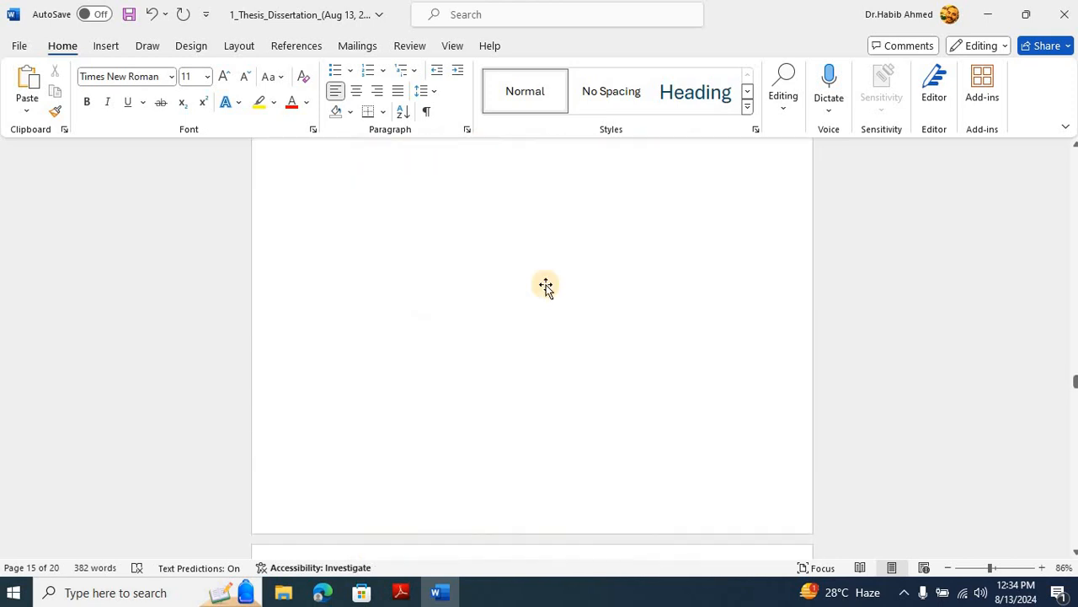
{"action": "scroll", "coordinate": [546, 286], "scroll_direction": "up", "scroll_amount": 8}
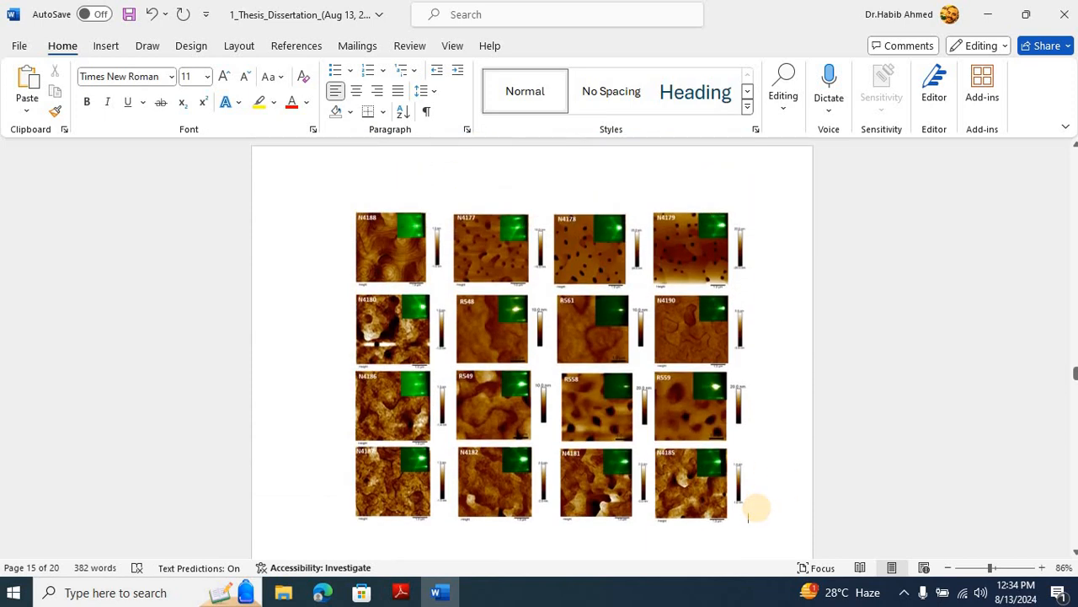
{"action": "key", "text": "Return"}
{"action": "scroll", "coordinate": [756, 508], "scroll_direction": "up", "scroll_amount": 5}
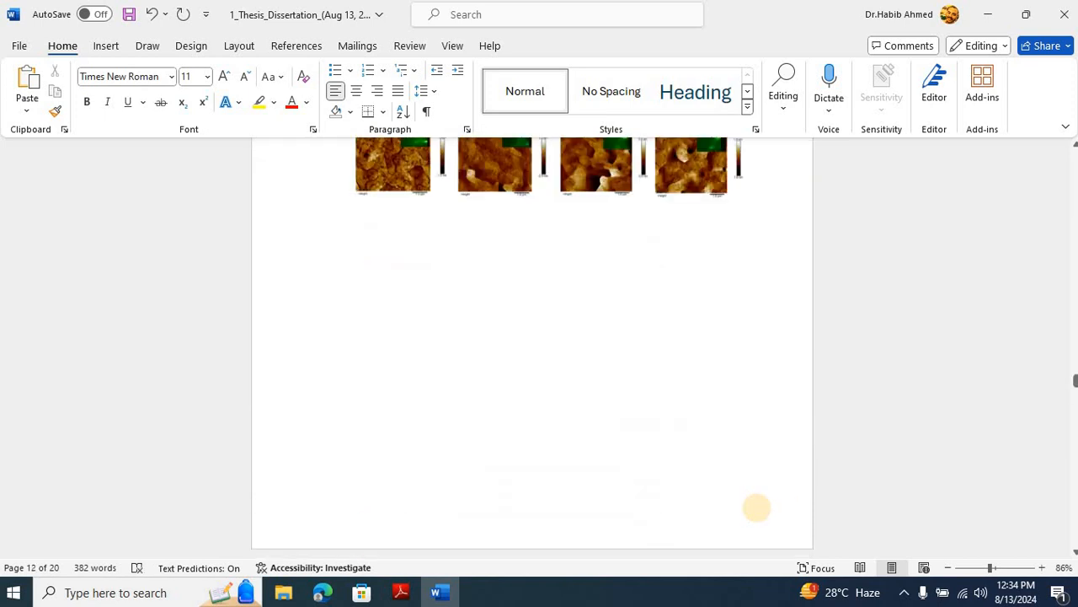
{"action": "scroll", "coordinate": [756, 507], "scroll_direction": "up", "scroll_amount": 3}
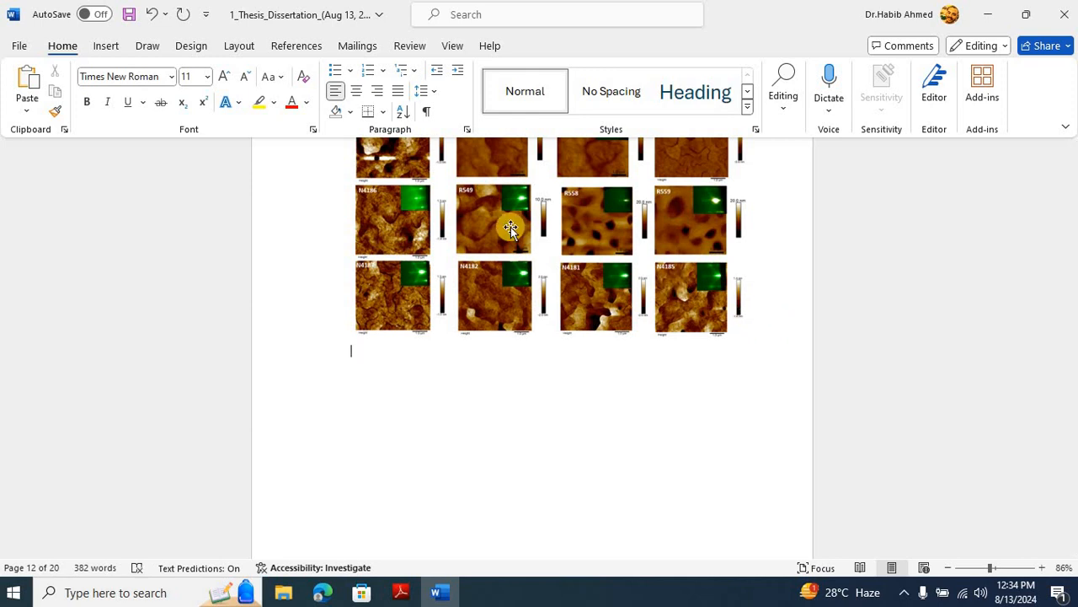
{"action": "left_click", "coordinate": [356, 90]}
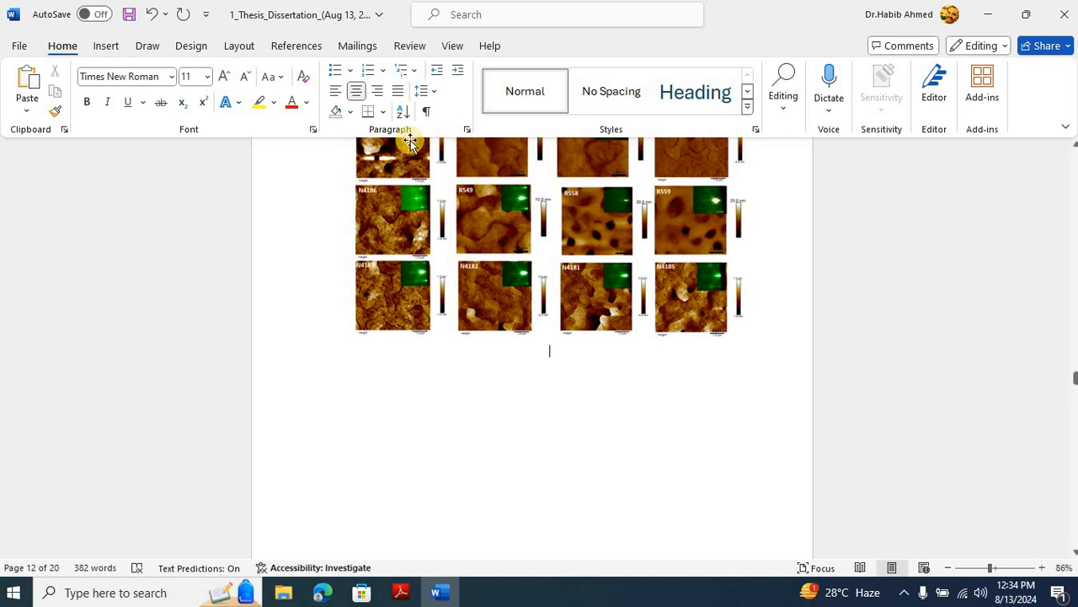
Insert a caption with the label Figure on the blank line below the RHEED and AFM image grid.
{"action": "left_click", "coordinate": [298, 45]}
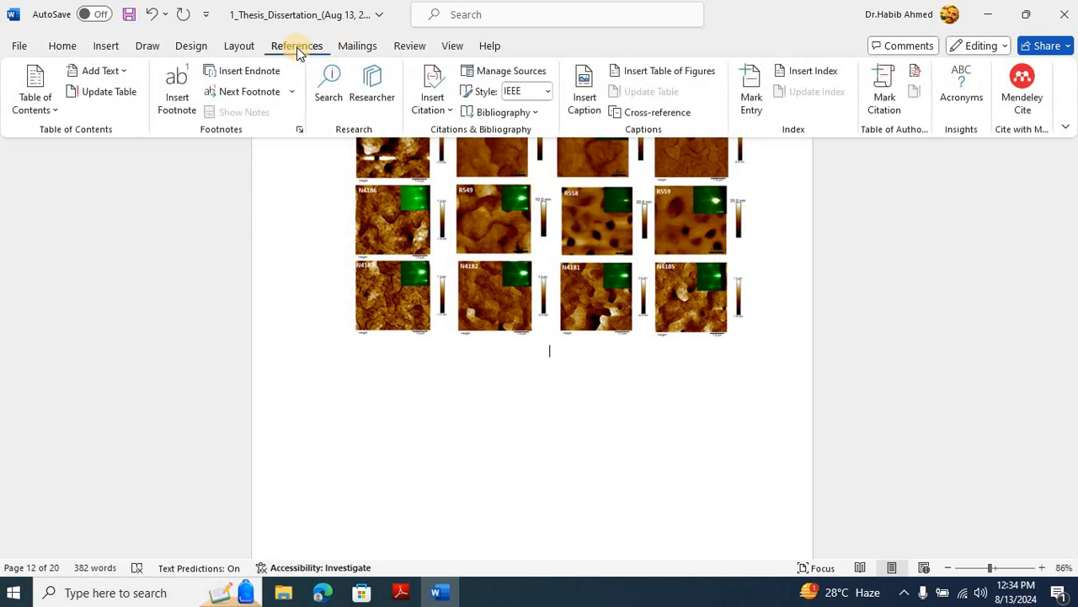
{"action": "left_click", "coordinate": [585, 97]}
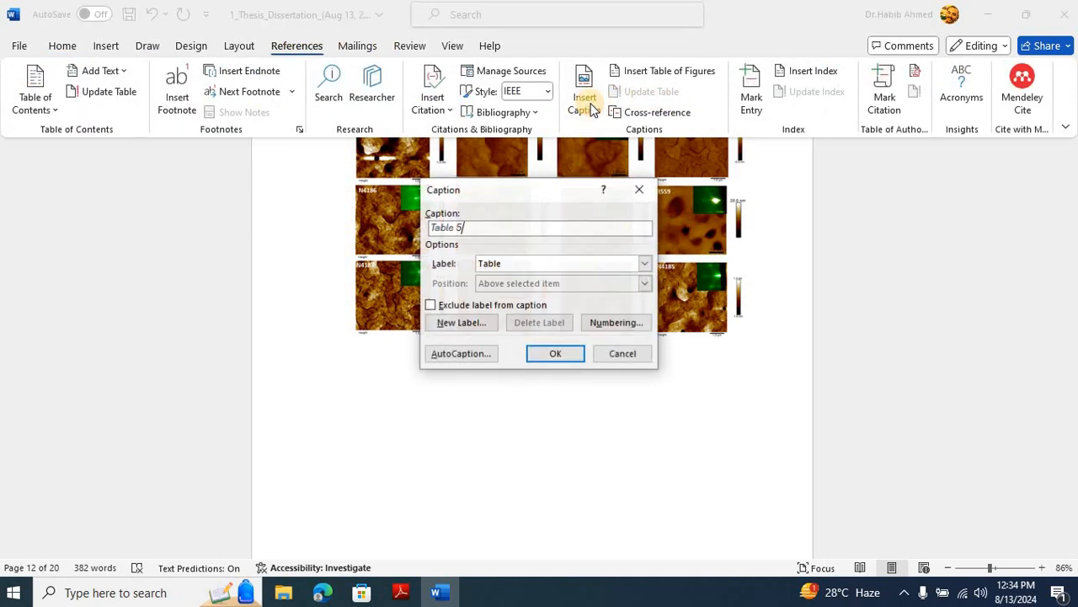
{"action": "left_click", "coordinate": [648, 263]}
{"action": "left_click", "coordinate": [547, 290]}
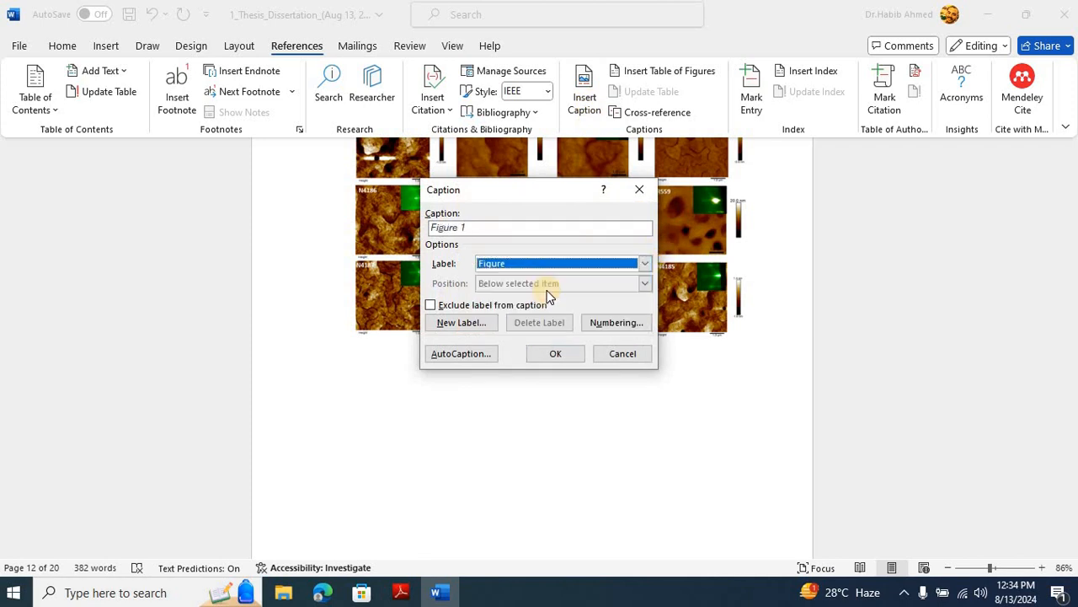
{"action": "left_click", "coordinate": [559, 355]}
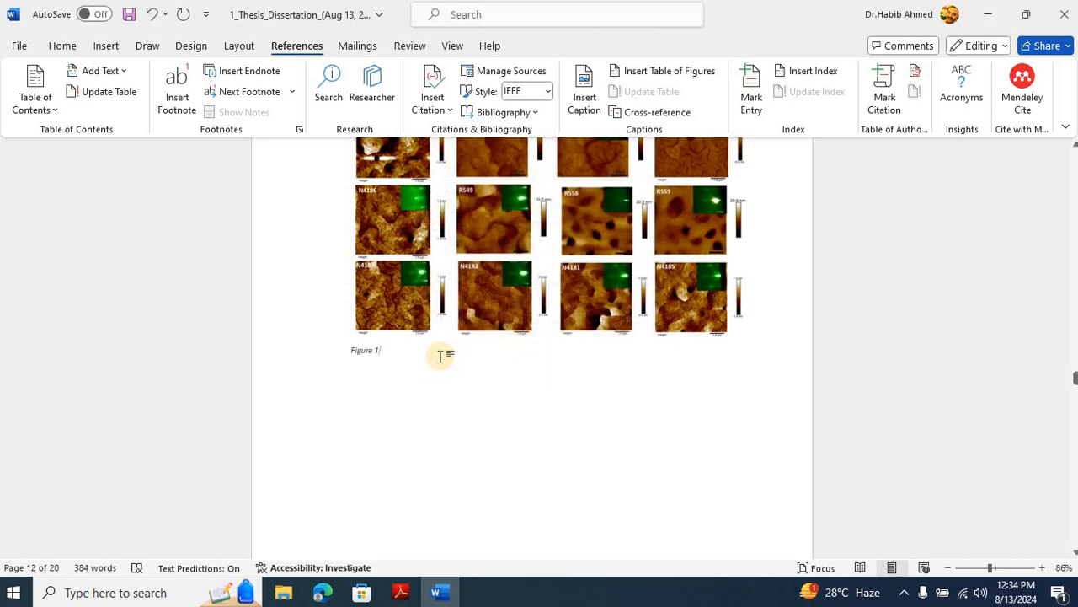
Centre the Figure 1 caption, complete it with ": Atomic force microscopy images of AlN Films" and save the document.
{"action": "left_click", "coordinate": [64, 46]}
{"action": "left_click", "coordinate": [356, 91]}
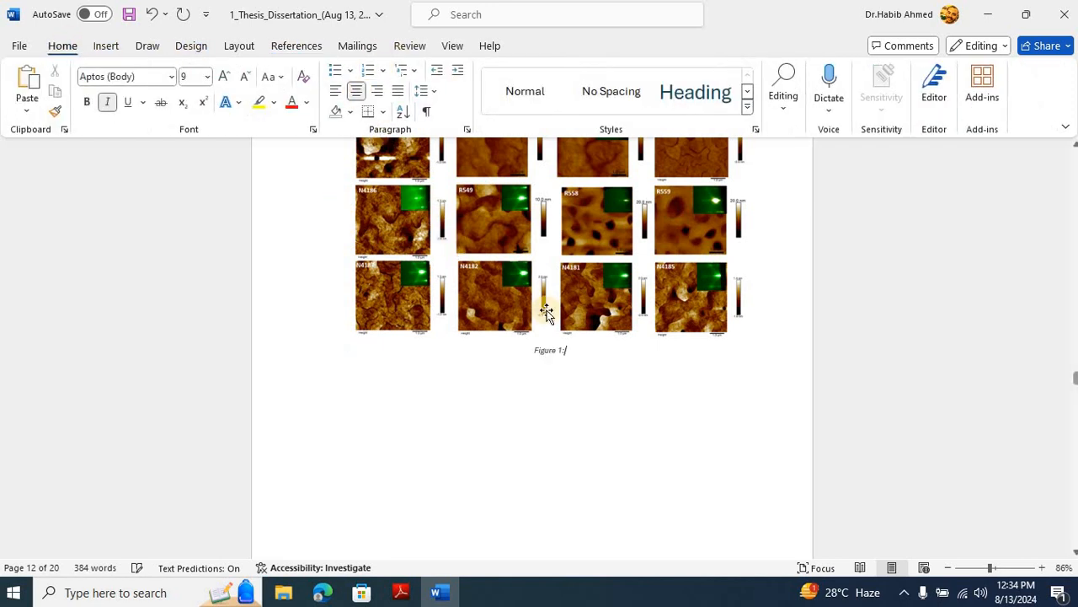
{"action": "type", "text": "Atomic force micros"}
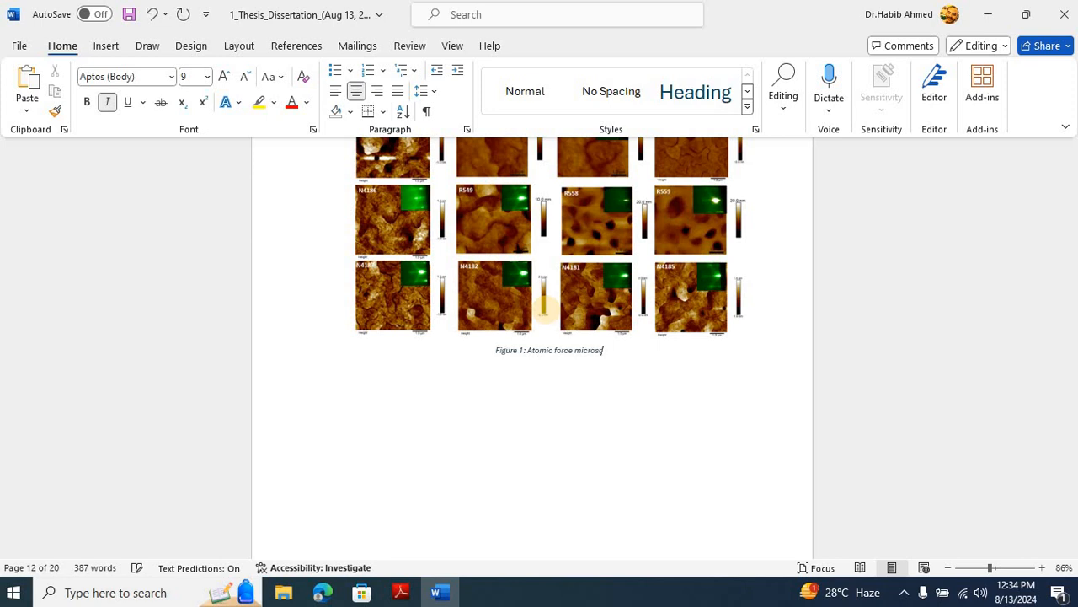
{"action": "type", "text": "copy images "}
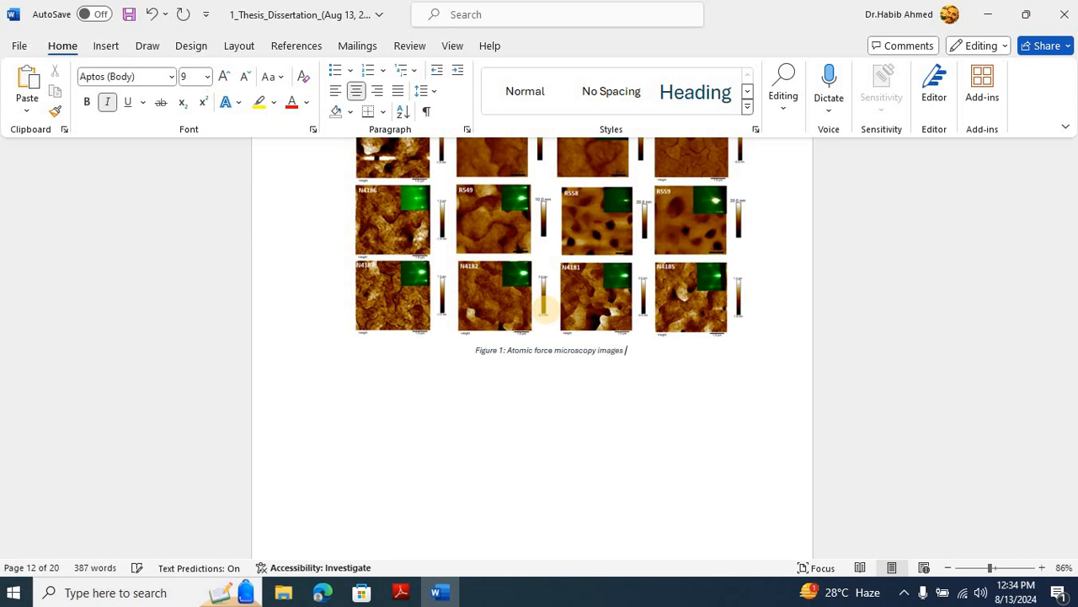
{"action": "type", "text": "of AlN"}
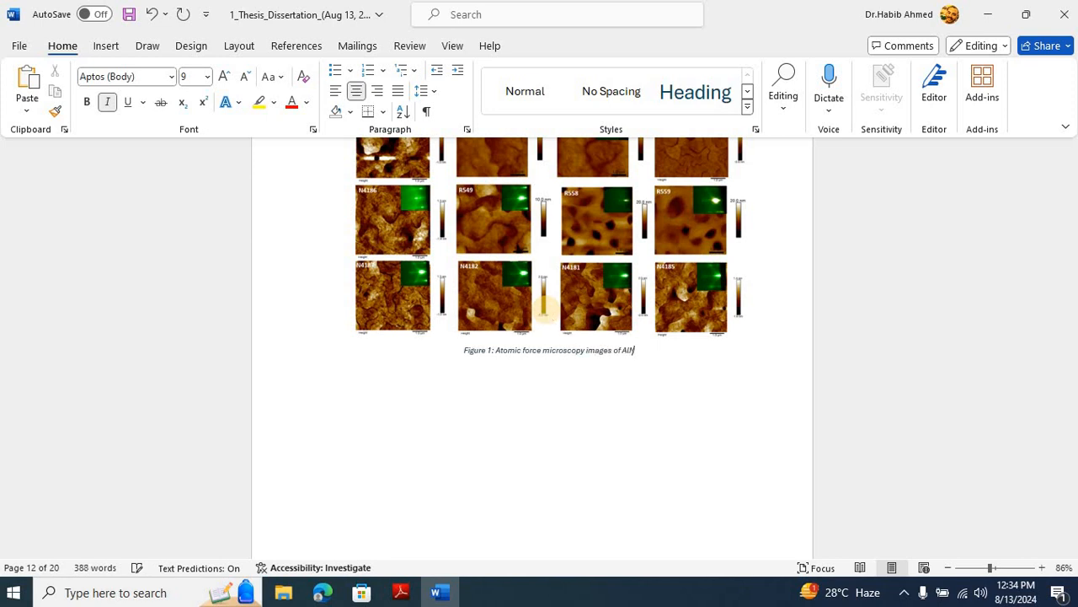
{"action": "type", "text": " Films"}
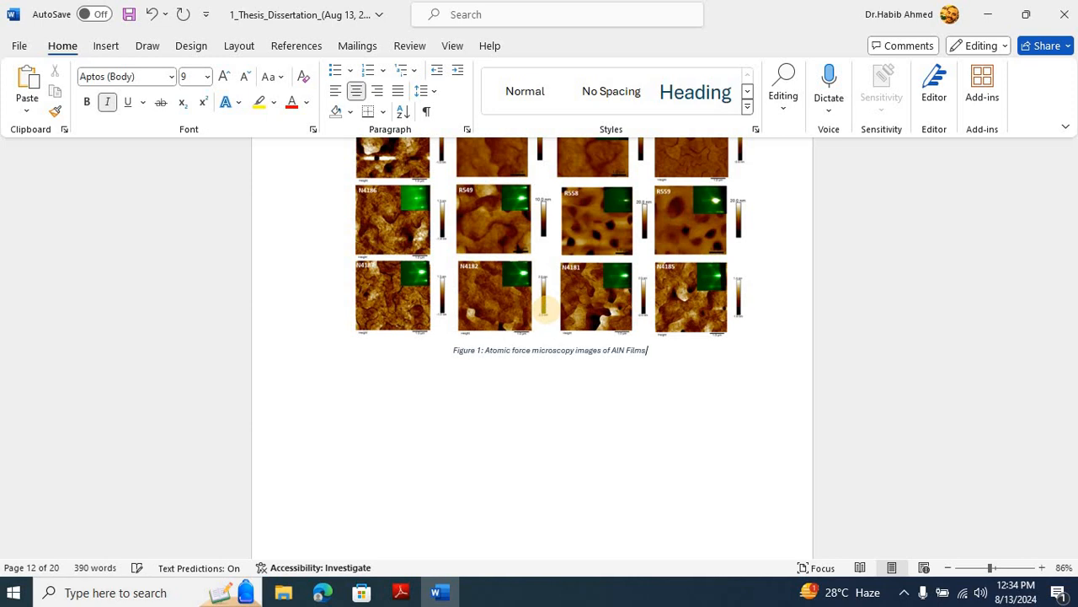
{"action": "key", "text": "ctrl+s"}
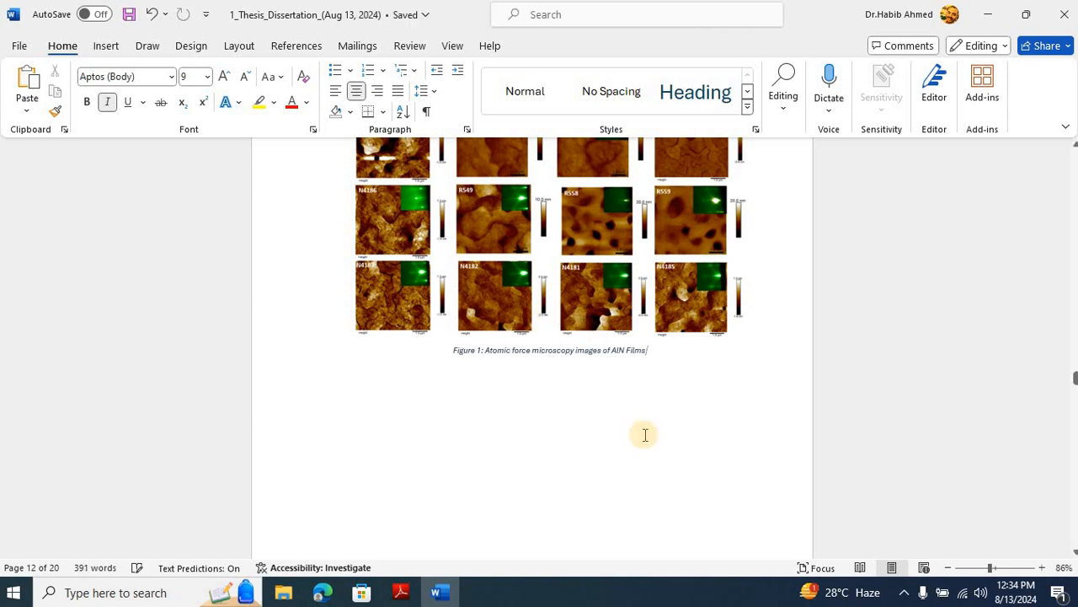
Add a new line directly below the circular device picture (e) and insert a caption with the label Figure there.
{"action": "scroll", "coordinate": [644, 436], "scroll_direction": "down", "scroll_amount": 3}
{"action": "scroll", "coordinate": [644, 436], "scroll_direction": "down", "scroll_amount": 7}
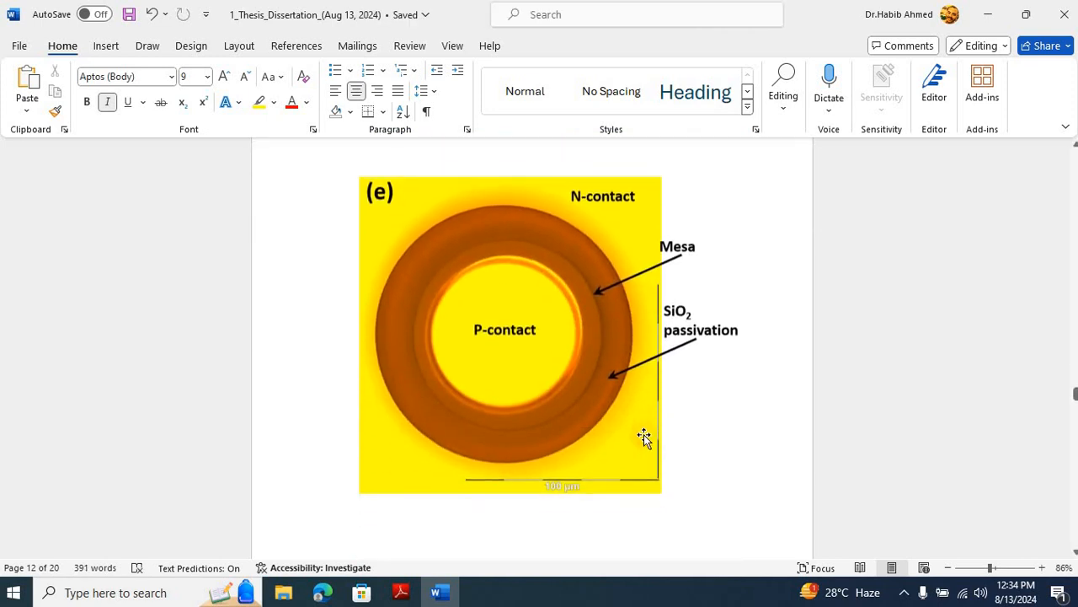
{"action": "left_click", "coordinate": [718, 467]}
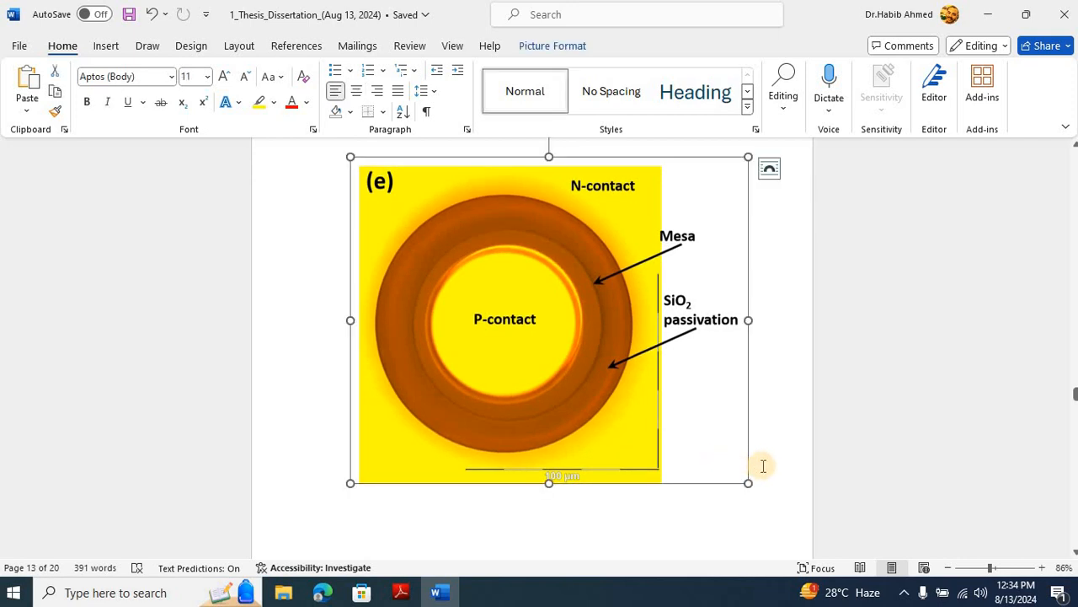
{"action": "left_click", "coordinate": [762, 466]}
{"action": "key", "text": "Return"}
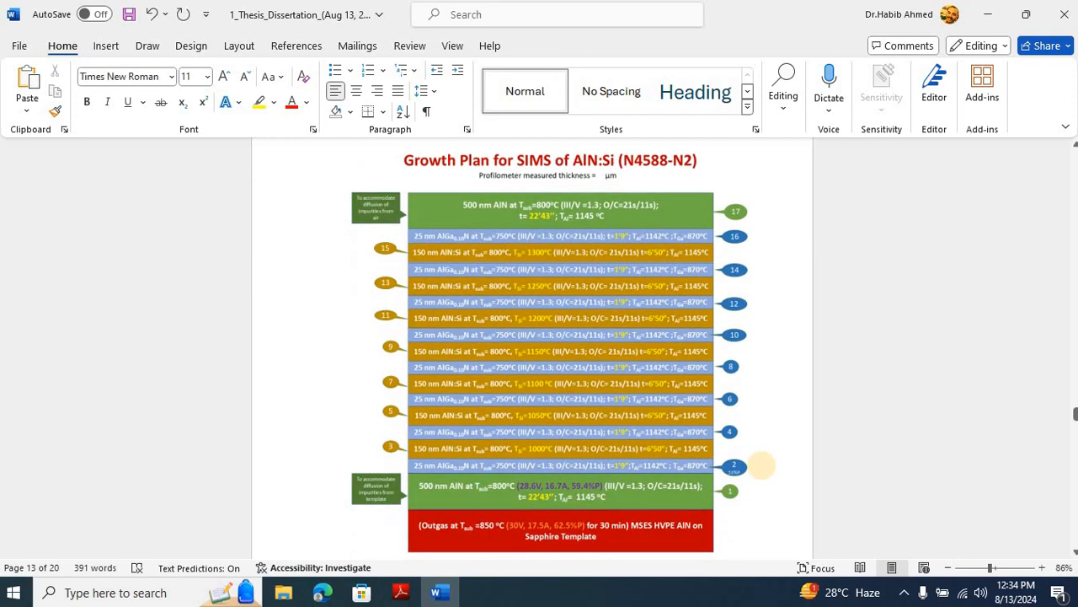
{"action": "scroll", "coordinate": [761, 465], "scroll_direction": "up", "scroll_amount": 10}
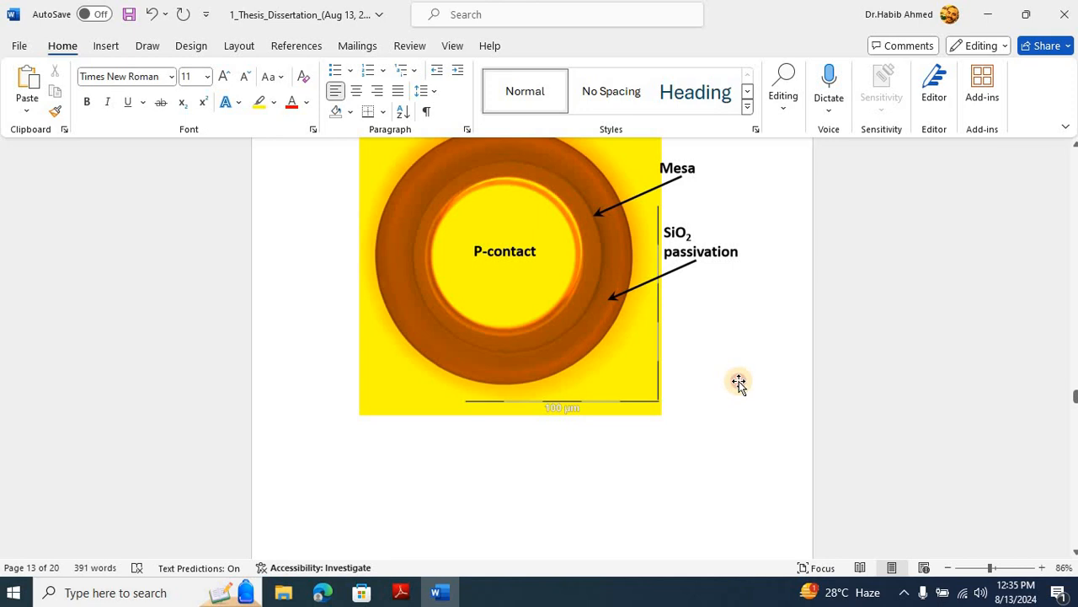
{"action": "left_click", "coordinate": [738, 382]}
{"action": "left_click", "coordinate": [782, 398]}
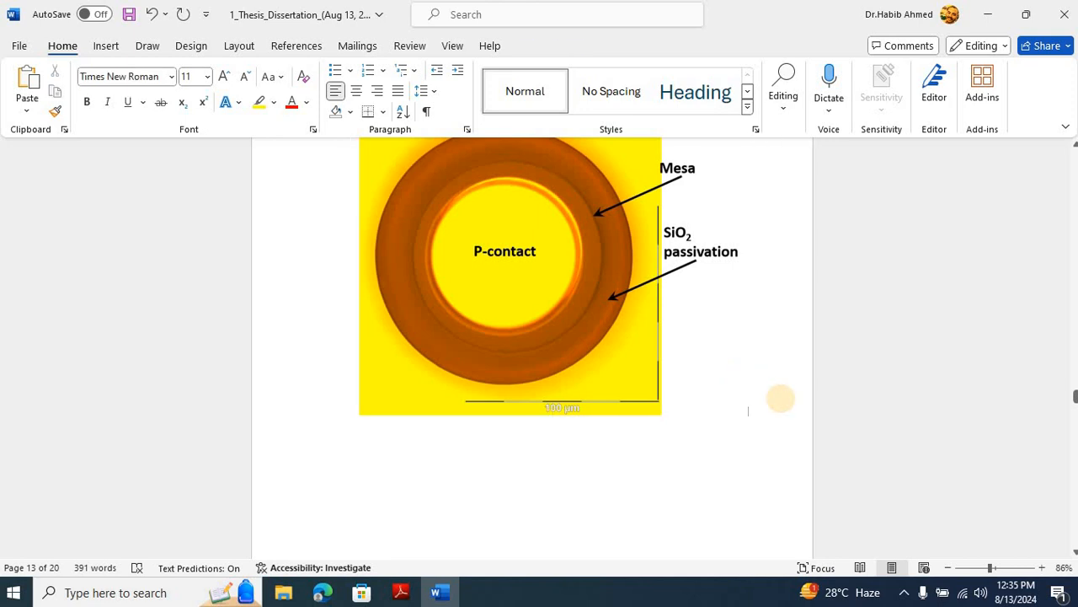
{"action": "left_click", "coordinate": [277, 49]}
{"action": "left_click", "coordinate": [584, 100]}
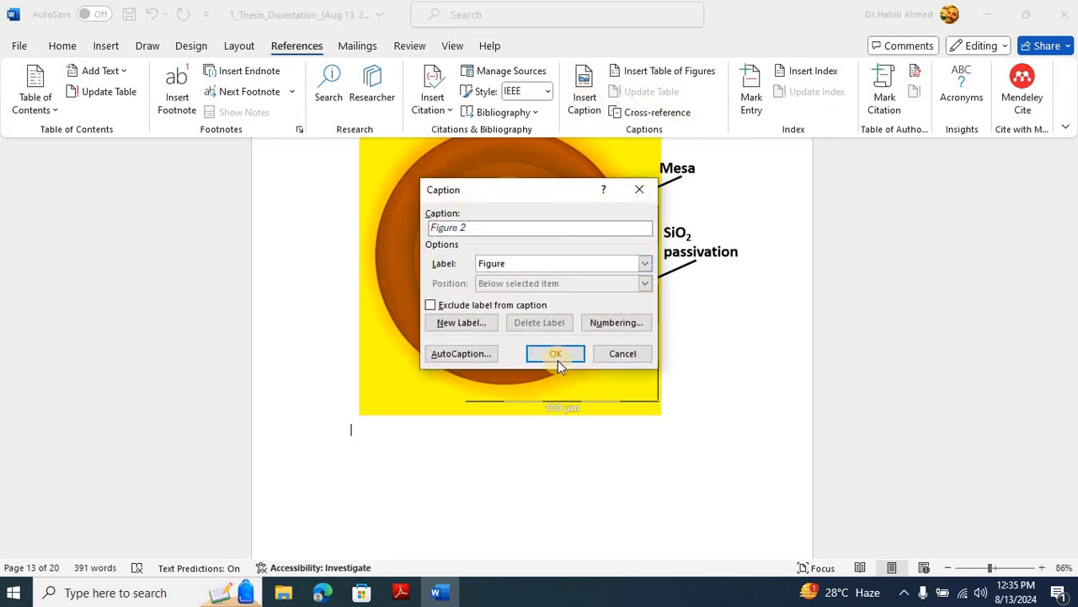
{"action": "left_click", "coordinate": [556, 355]}
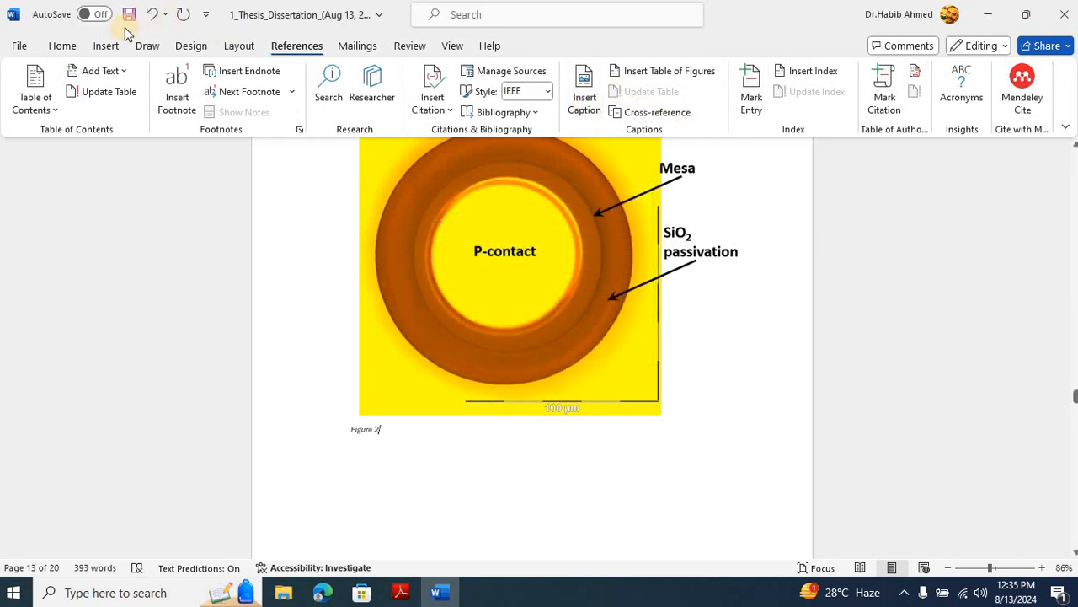
Centre the caption under the circular device picture and complete it with ": Fabrication of devices".
{"action": "left_click", "coordinate": [63, 46]}
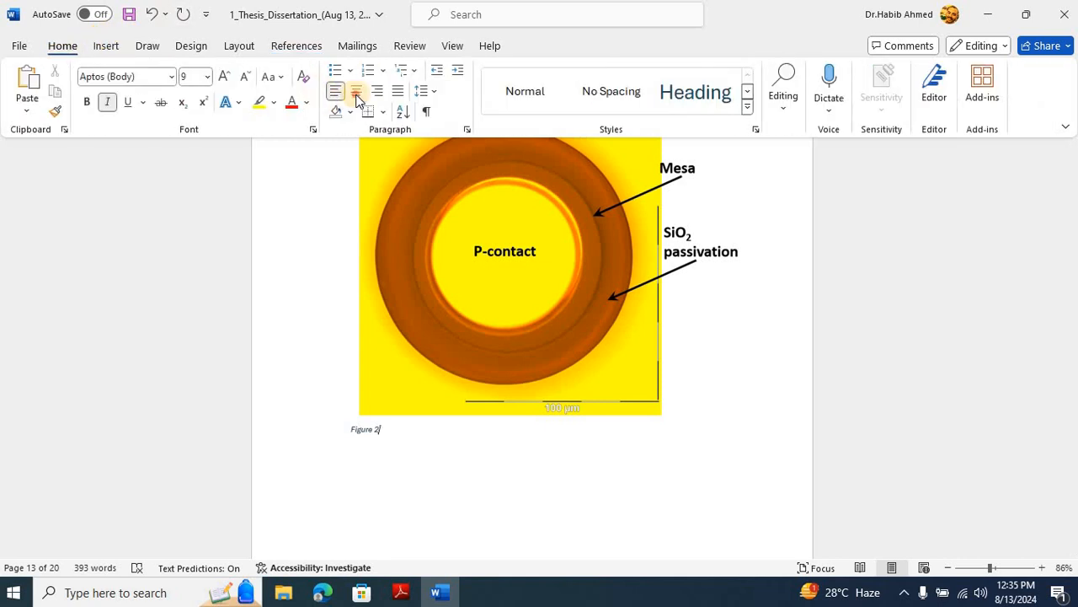
{"action": "left_click", "coordinate": [356, 92]}
{"action": "type", "text": ":"}
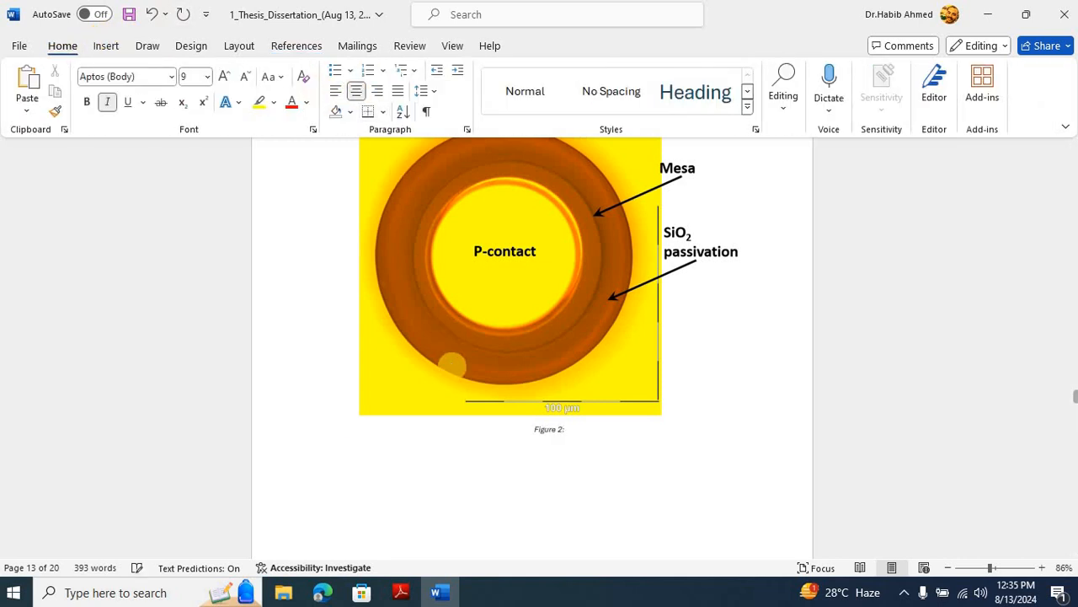
{"action": "type", "text": " Fabrication of devices"}
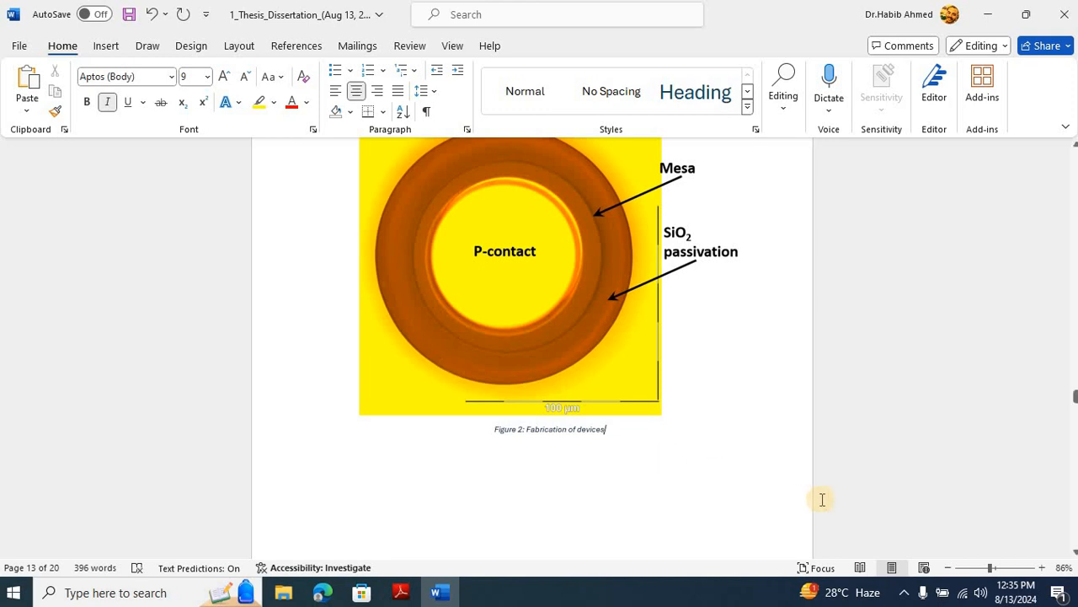
Insert a caption with the label Figure on a new line directly below the SIMS growth plan picture.
{"action": "scroll", "coordinate": [822, 499], "scroll_direction": "down", "scroll_amount": 15}
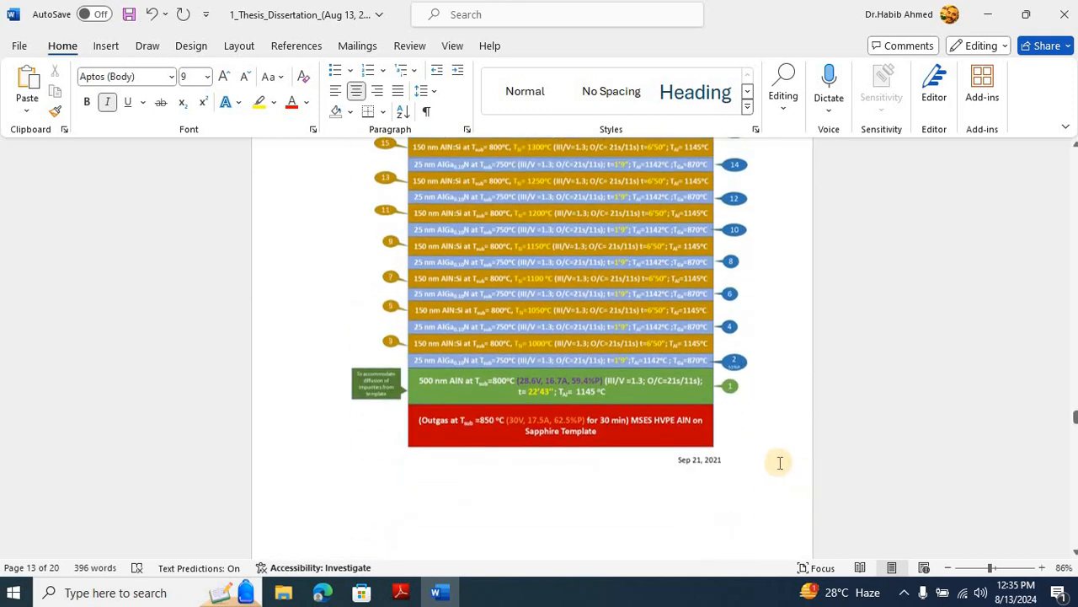
{"action": "left_click", "coordinate": [785, 438]}
{"action": "scroll", "coordinate": [784, 438], "scroll_direction": "up", "scroll_amount": 2}
{"action": "scroll", "coordinate": [782, 437], "scroll_direction": "down", "scroll_amount": 5}
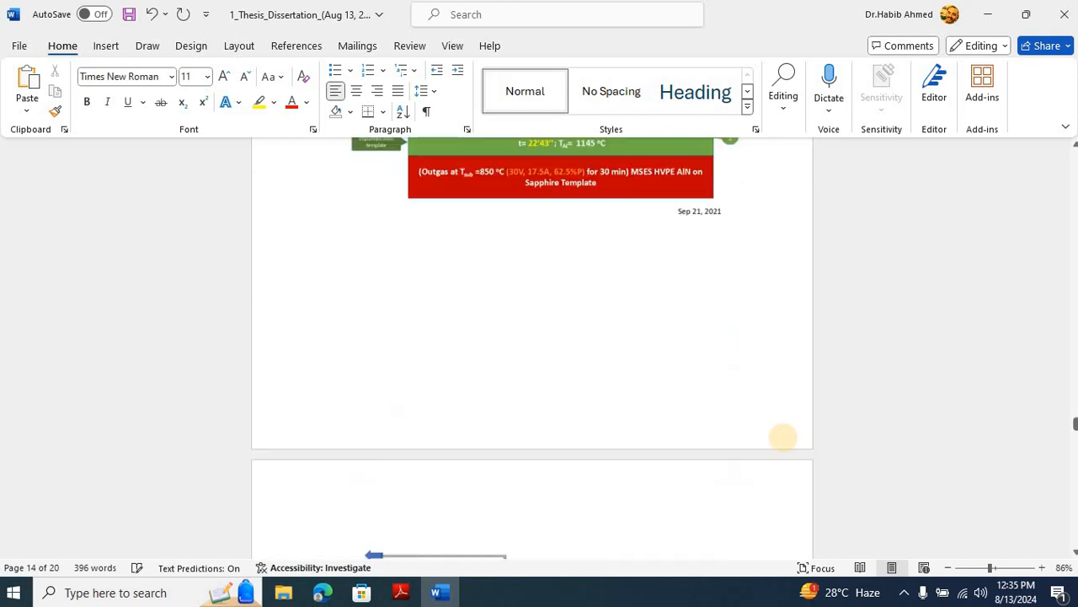
{"action": "scroll", "coordinate": [783, 437], "scroll_direction": "down", "scroll_amount": 5}
{"action": "scroll", "coordinate": [780, 436], "scroll_direction": "up", "scroll_amount": 8}
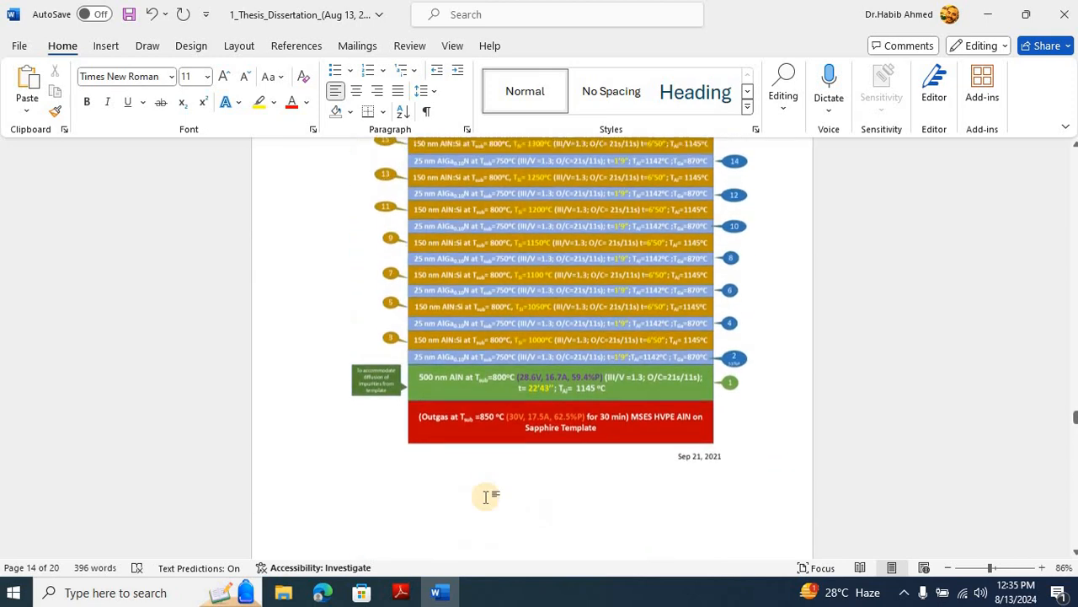
{"action": "left_click", "coordinate": [619, 464]}
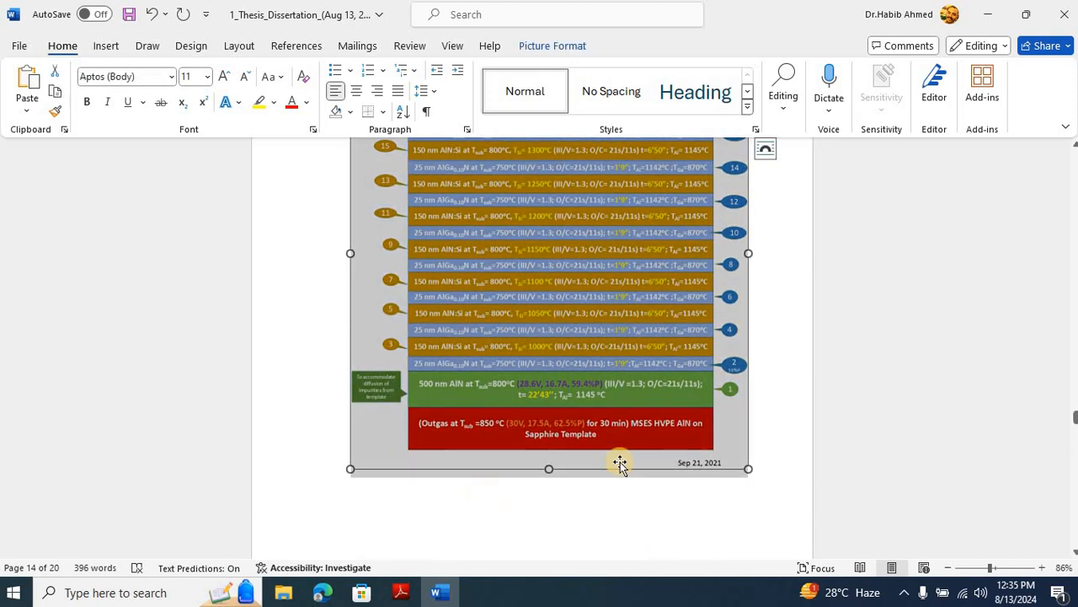
{"action": "left_click", "coordinate": [770, 464]}
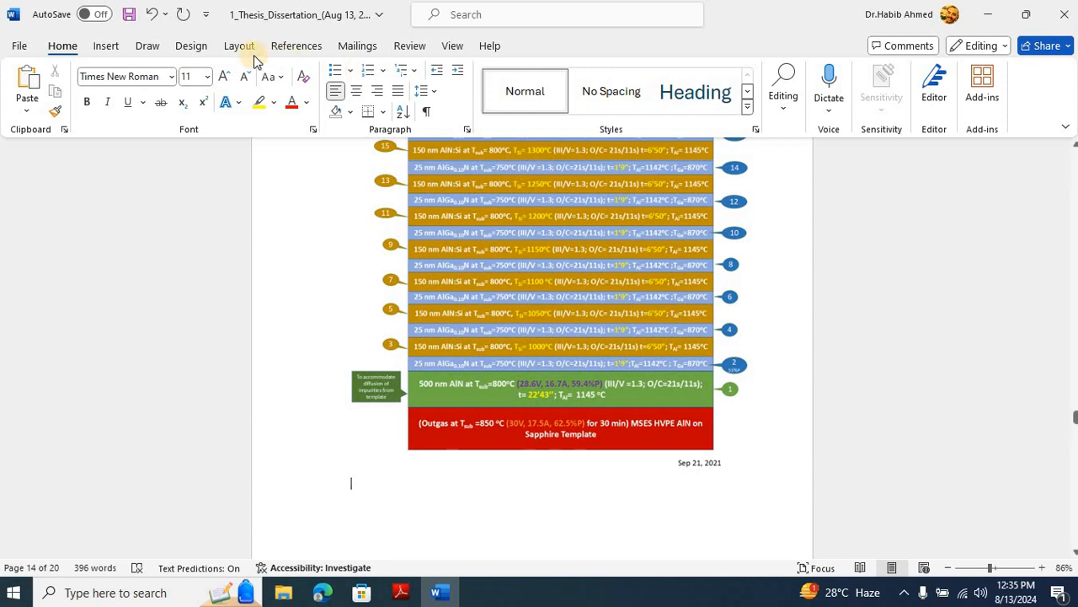
{"action": "left_click", "coordinate": [310, 49]}
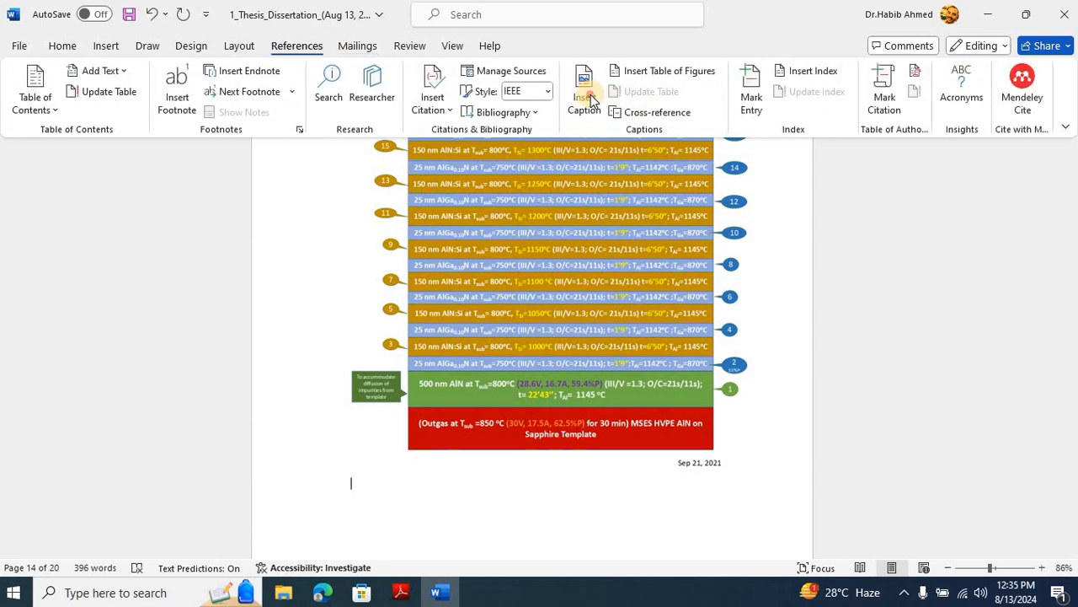
{"action": "left_click", "coordinate": [584, 86]}
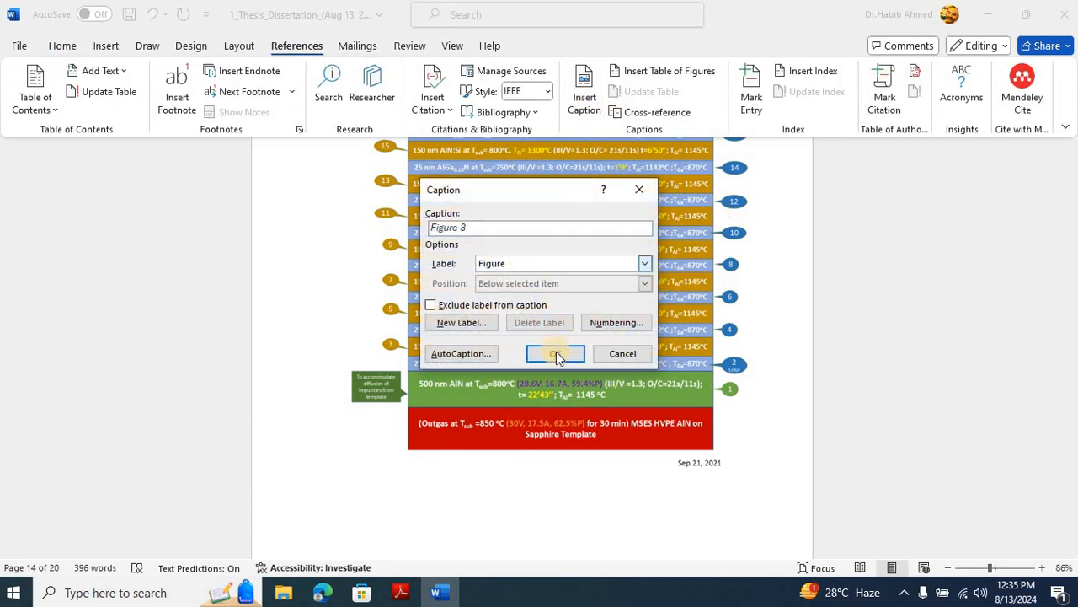
{"action": "left_click", "coordinate": [555, 353]}
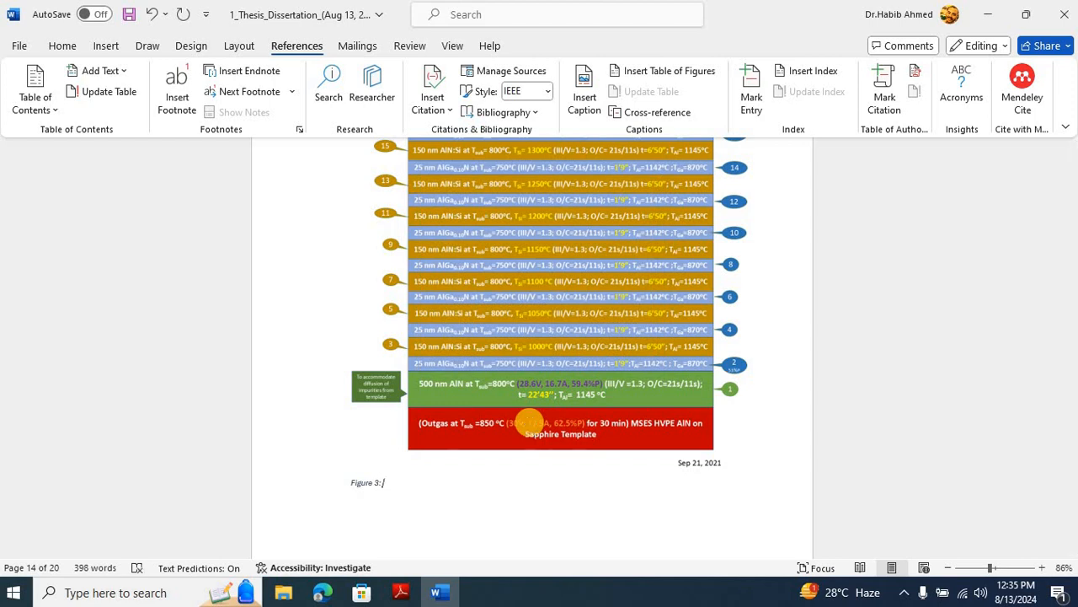
Complete the growth plan picture's caption with ": SIMS growth plan" and centre it.
{"action": "type", "text": "Sin"}
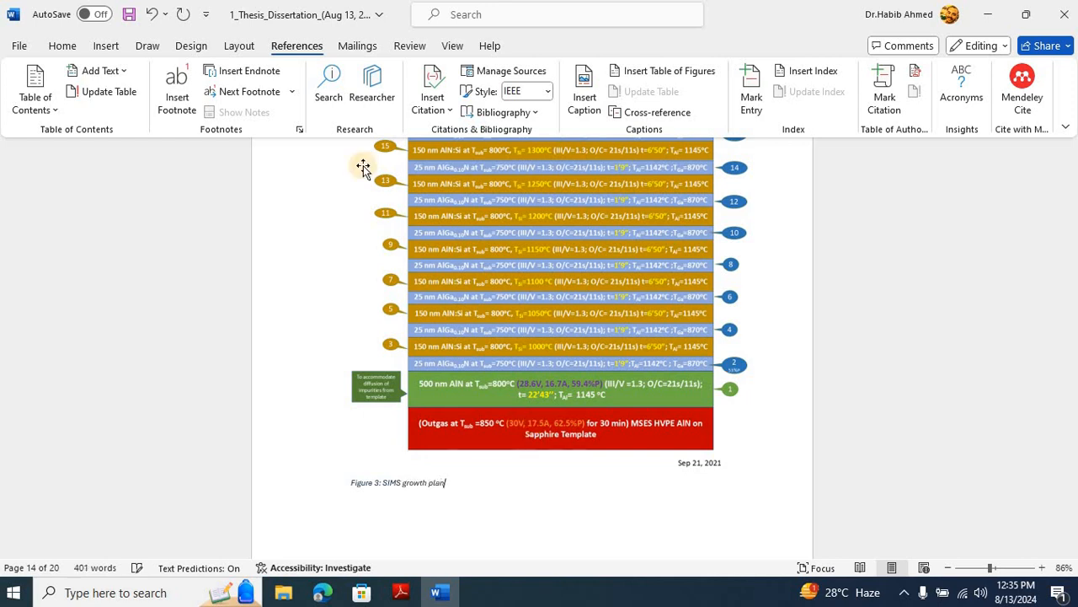
{"action": "left_click", "coordinate": [70, 52]}
{"action": "left_click", "coordinate": [356, 90]}
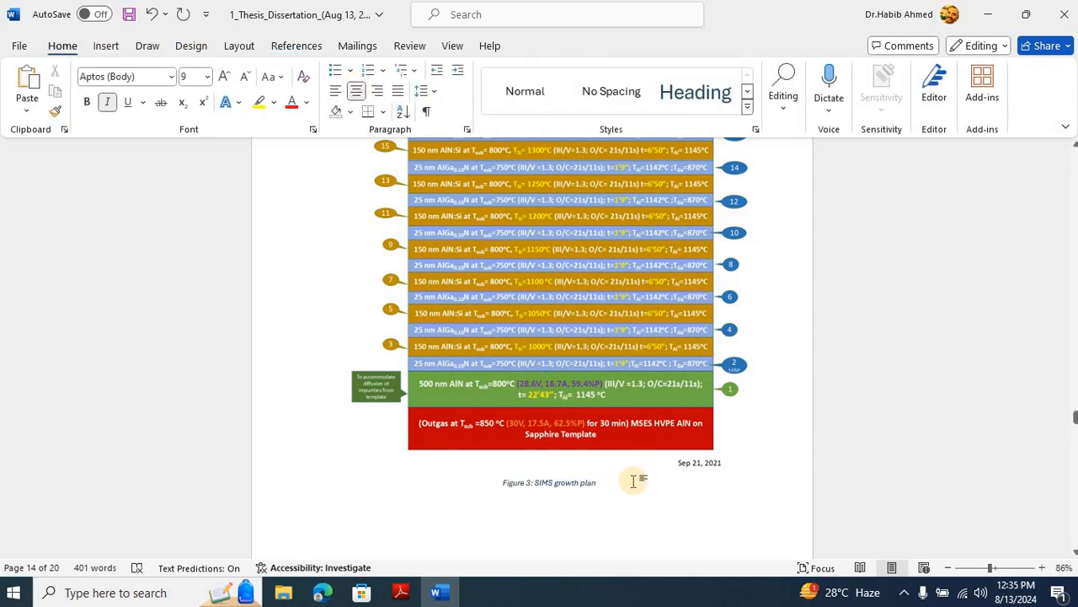
Remove the space after paragraph for the SIMS growth plan picture and its caption.
{"action": "mouse_move", "coordinate": [634, 481]}
{"action": "left_mouse_down"}
{"action": "mouse_move", "coordinate": [590, 481]}
{"action": "mouse_move", "coordinate": [481, 413]}
{"action": "mouse_move", "coordinate": [385, 161]}
{"action": "left_mouse_up"}
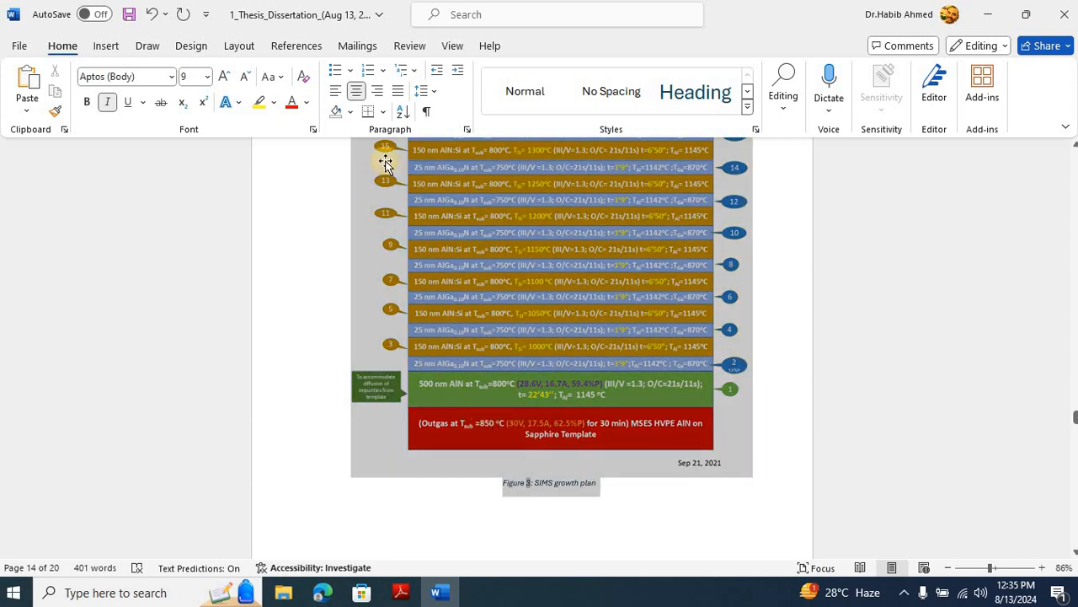
{"action": "left_click", "coordinate": [428, 97]}
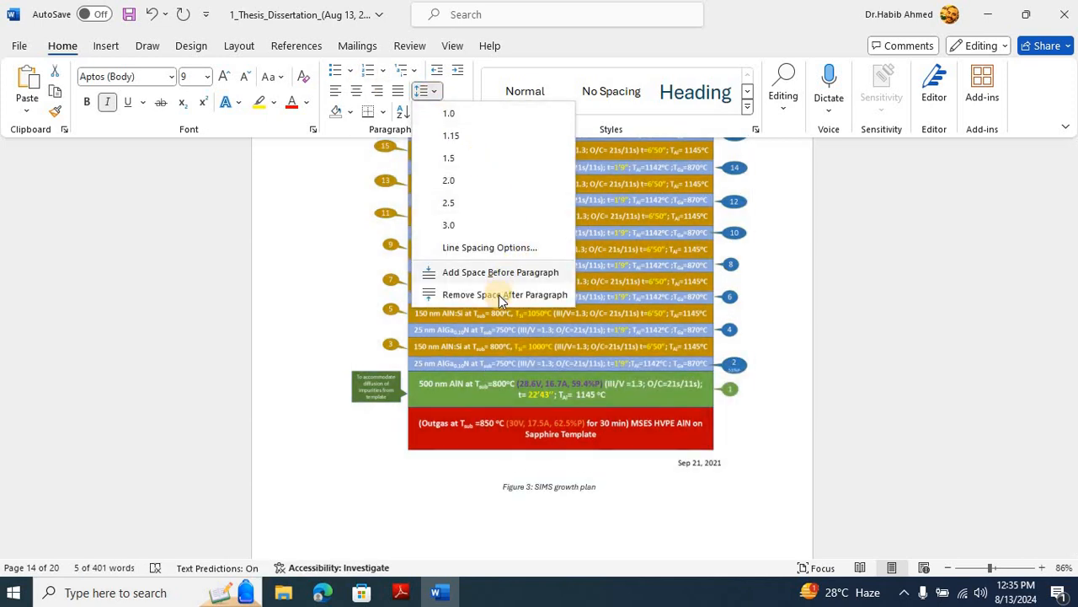
{"action": "left_click", "coordinate": [498, 294]}
Apply light grey paragraph shading to the SIMS growth plan caption and save the document.
{"action": "left_click", "coordinate": [606, 475]}
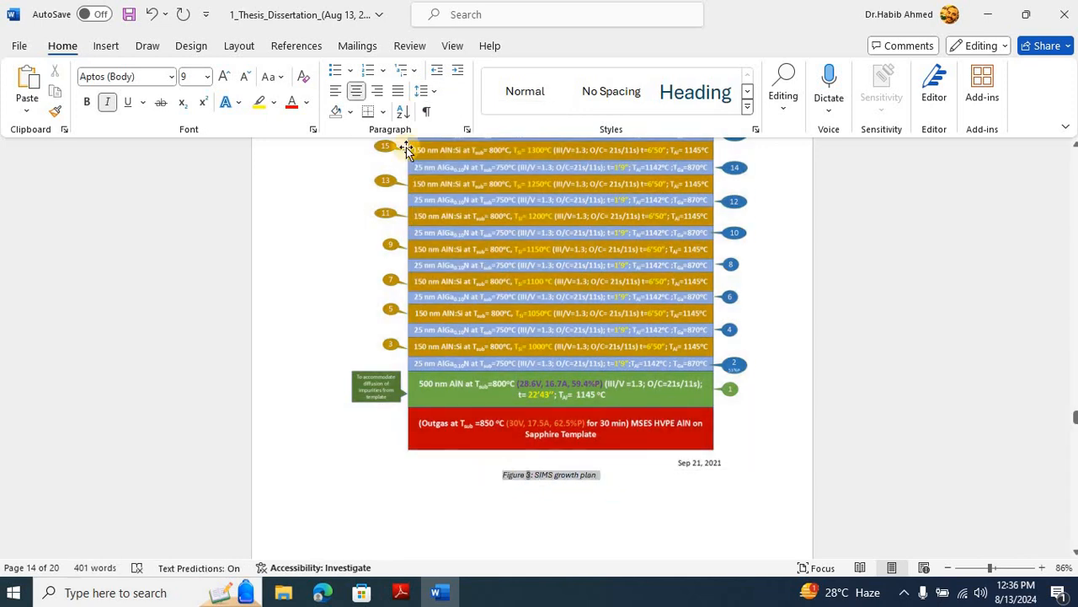
{"action": "left_click", "coordinate": [350, 112]}
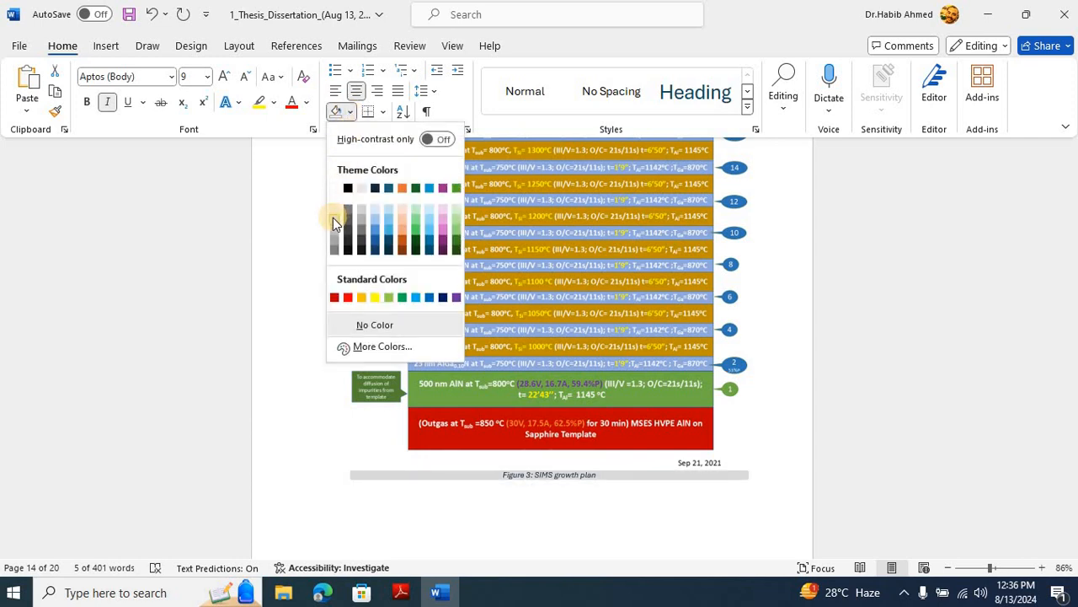
{"action": "left_click", "coordinate": [333, 219]}
{"action": "right_click", "coordinate": [790, 451]}
{"action": "left_click", "coordinate": [789, 451]}
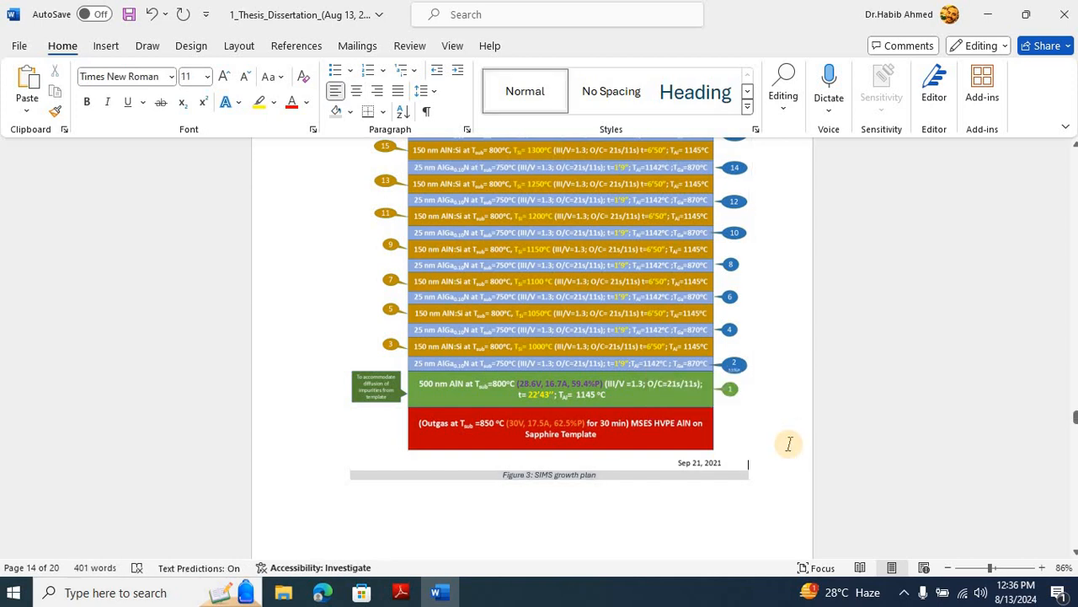
{"action": "key", "text": "ctrl+s"}
Add a blank line directly below the gas panel schematic picture, above heading 1.1.2 Doping of InN.
{"action": "scroll", "coordinate": [791, 373], "scroll_direction": "down", "scroll_amount": 20}
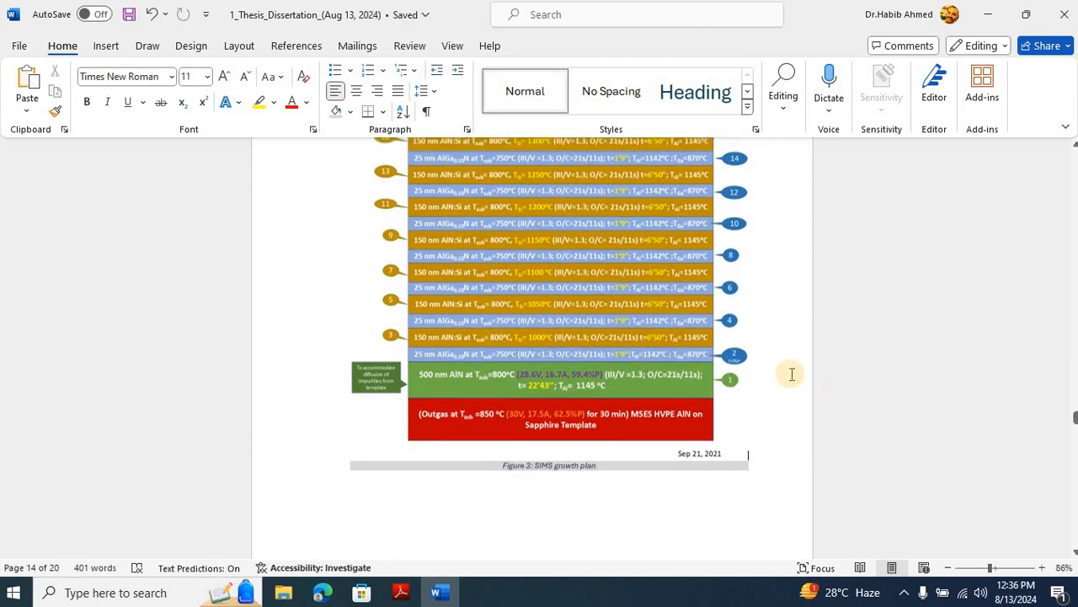
{"action": "scroll", "coordinate": [741, 303], "scroll_direction": "down", "scroll_amount": 1}
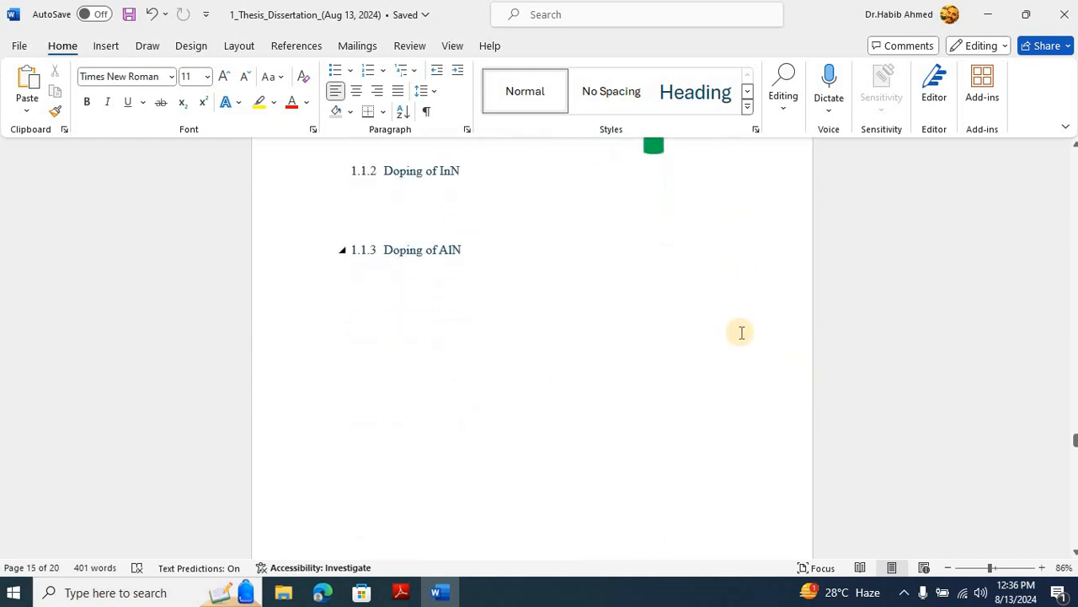
{"action": "scroll", "coordinate": [741, 332], "scroll_direction": "up", "scroll_amount": 2}
{"action": "left_click", "coordinate": [738, 227]}
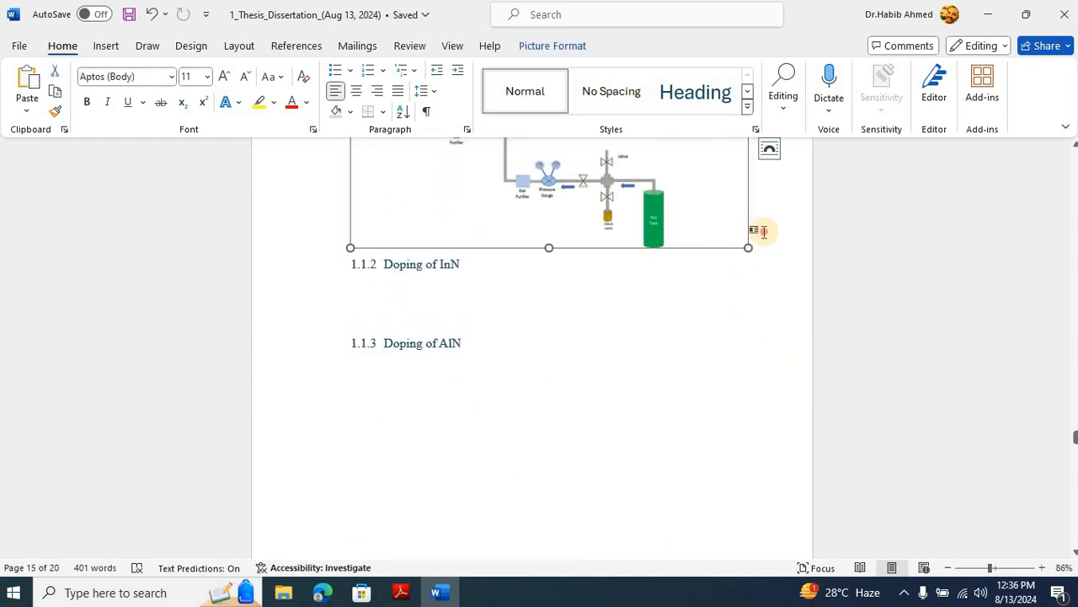
{"action": "left_click", "coordinate": [758, 235]}
{"action": "key", "text": "Return"}
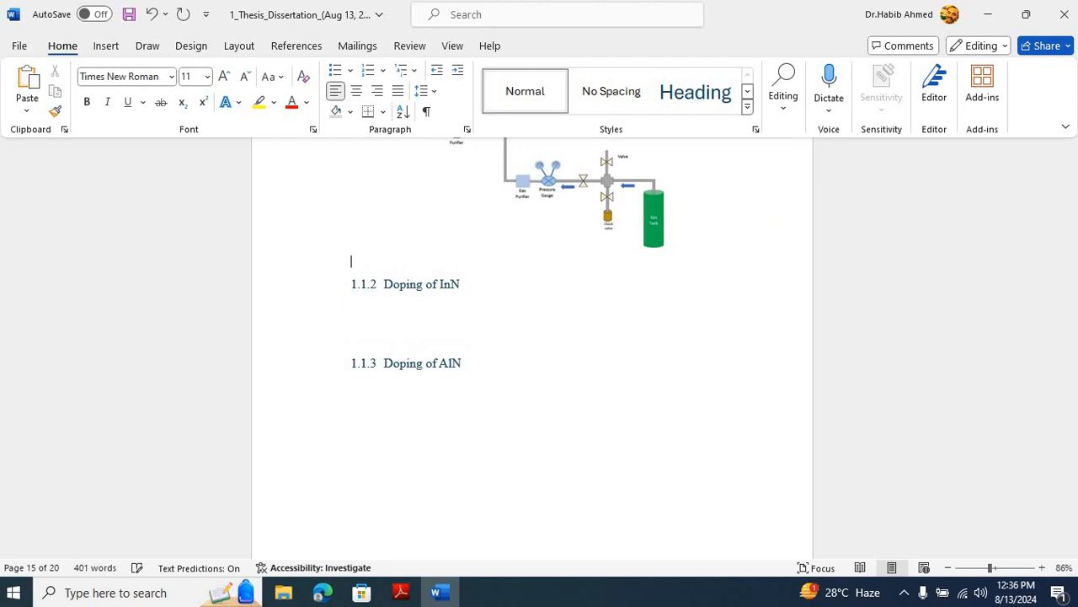
Add a Figure caption reading ": Gas assembly plan for the nitrogen isotope" below the gas panel schematic and centre it.
{"action": "key", "text": "Return"}
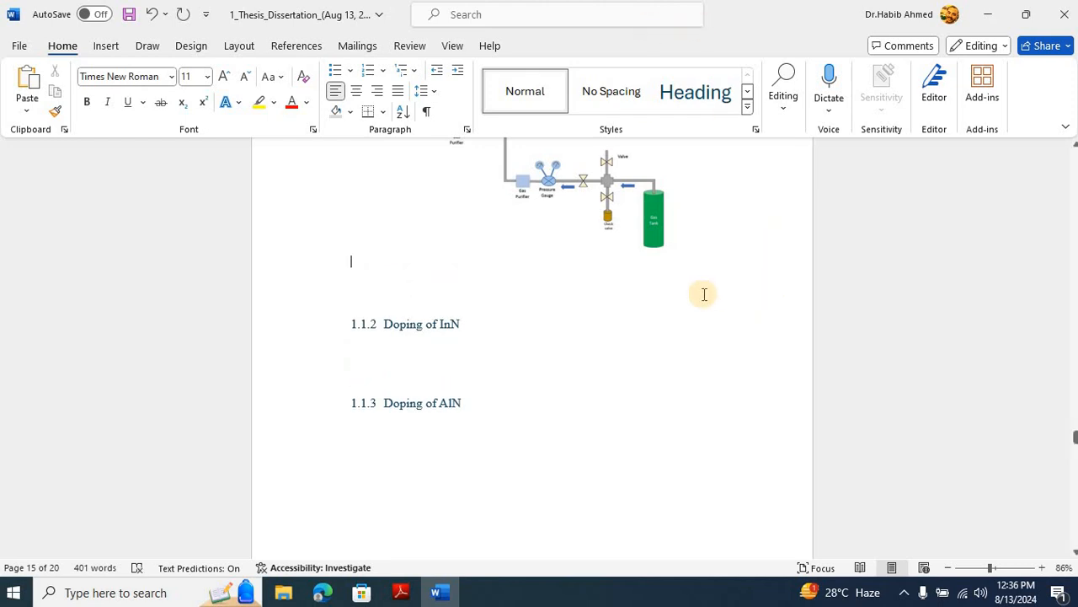
{"action": "left_click", "coordinate": [320, 47]}
{"action": "left_click", "coordinate": [589, 101]}
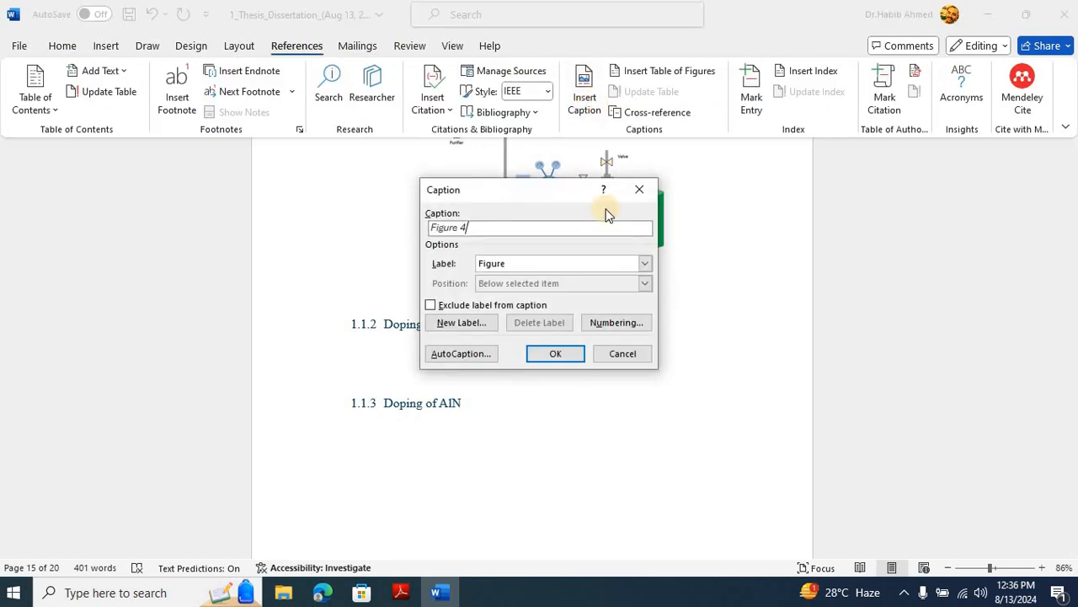
{"action": "left_click", "coordinate": [555, 352]}
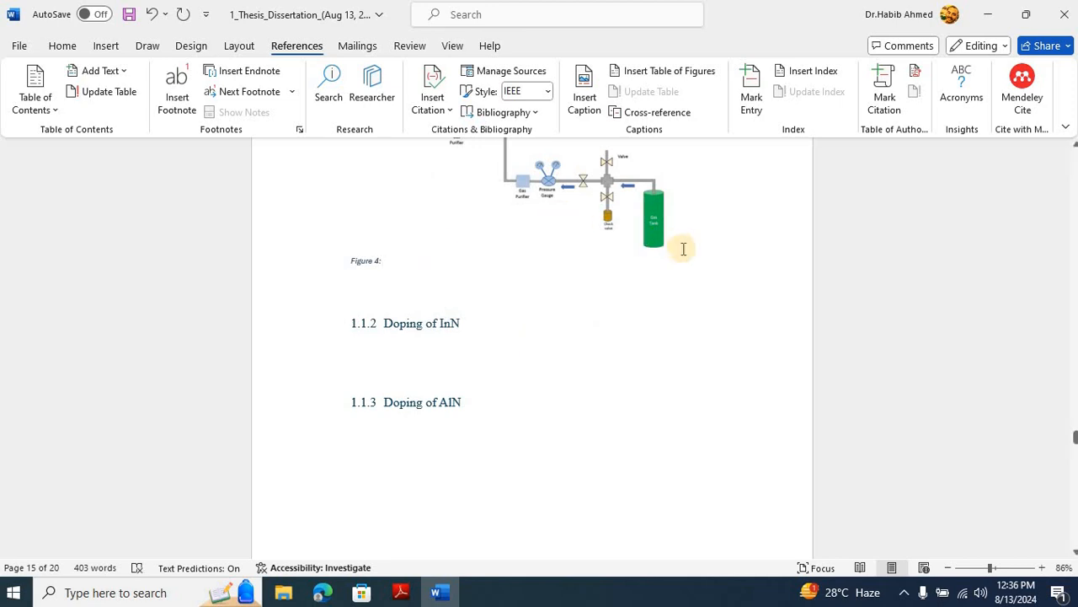
{"action": "scroll", "coordinate": [682, 251], "scroll_direction": "up", "scroll_amount": 3}
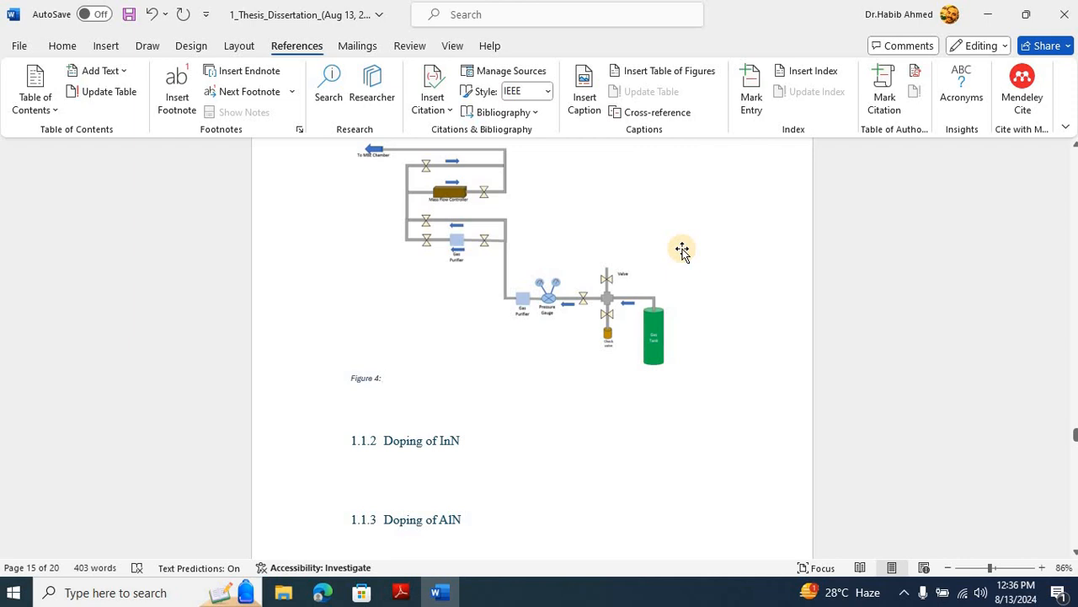
{"action": "scroll", "coordinate": [682, 251], "scroll_direction": "up", "scroll_amount": 1}
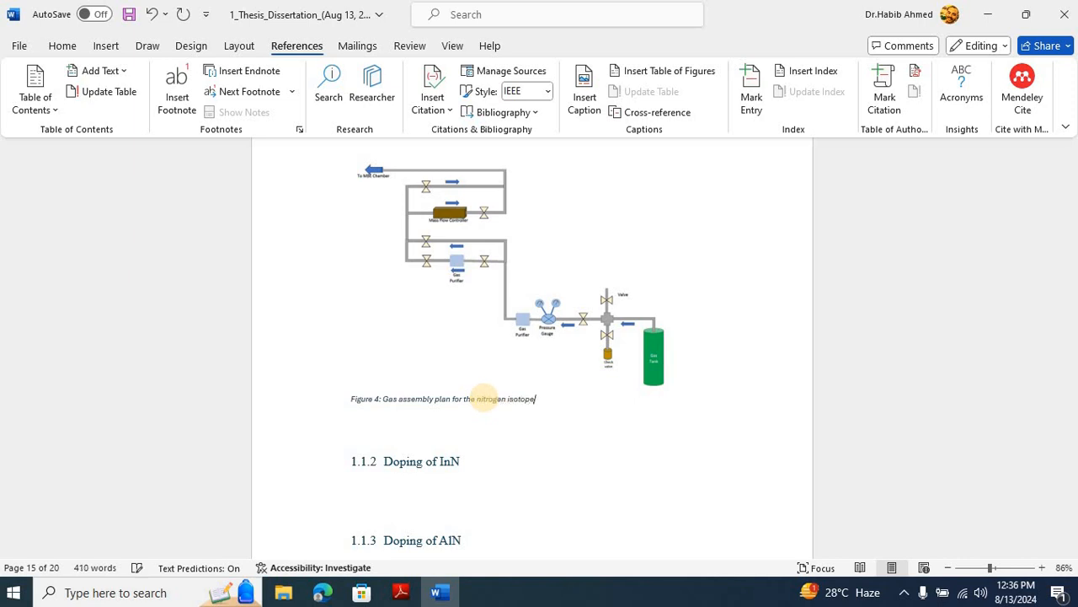
{"action": "left_click", "coordinate": [64, 46]}
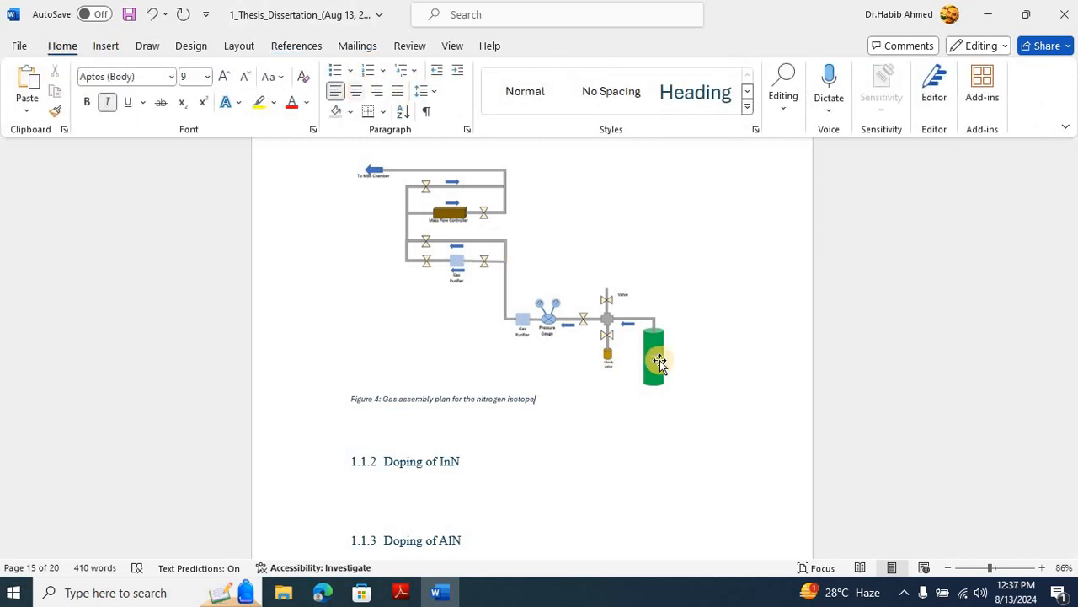
{"action": "key", "text": "ctrl+e"}
Remove the space after paragraph for the gas panel schematic and its caption.
{"action": "left_click_drag", "start_coordinate": [663, 398], "coordinate": [522, 348]}
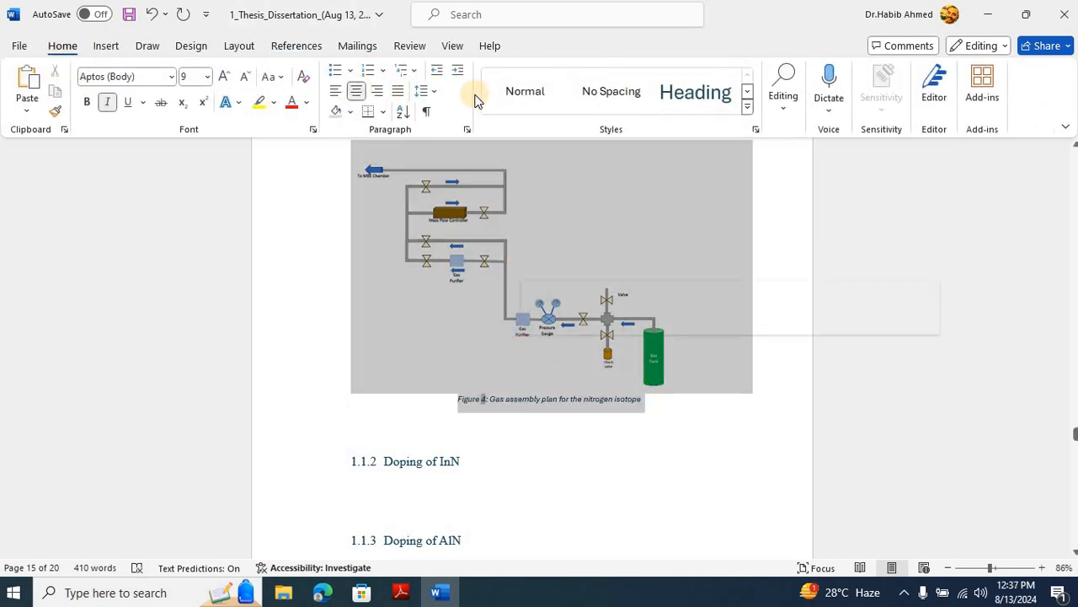
{"action": "left_click", "coordinate": [426, 91]}
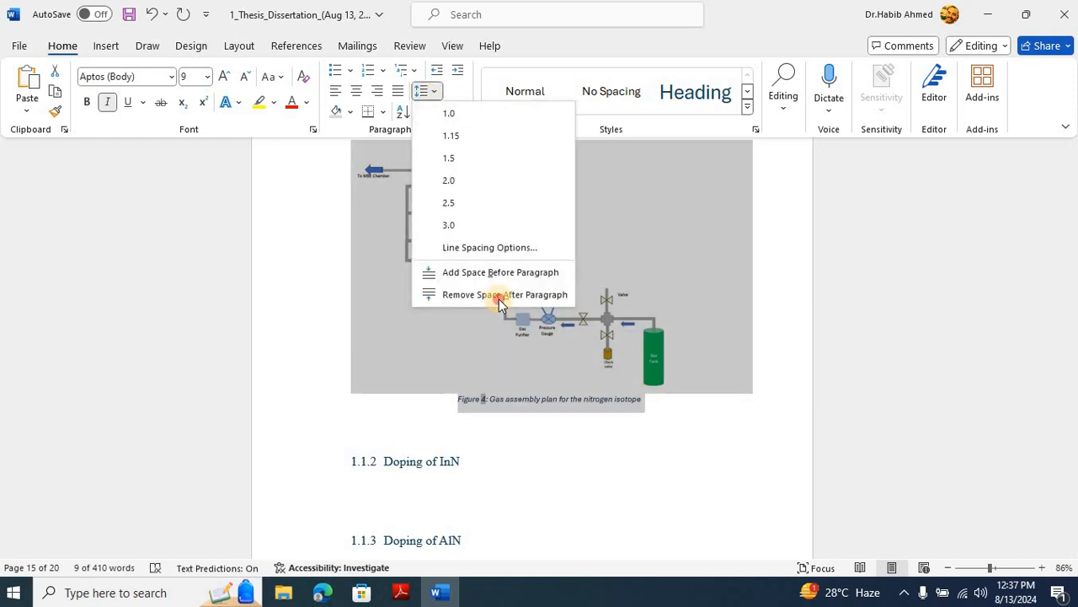
{"action": "left_click", "coordinate": [499, 295]}
Apply light grey paragraph shading to the nitrogen isotope gas assembly caption and save the document.
{"action": "left_click", "coordinate": [653, 394]}
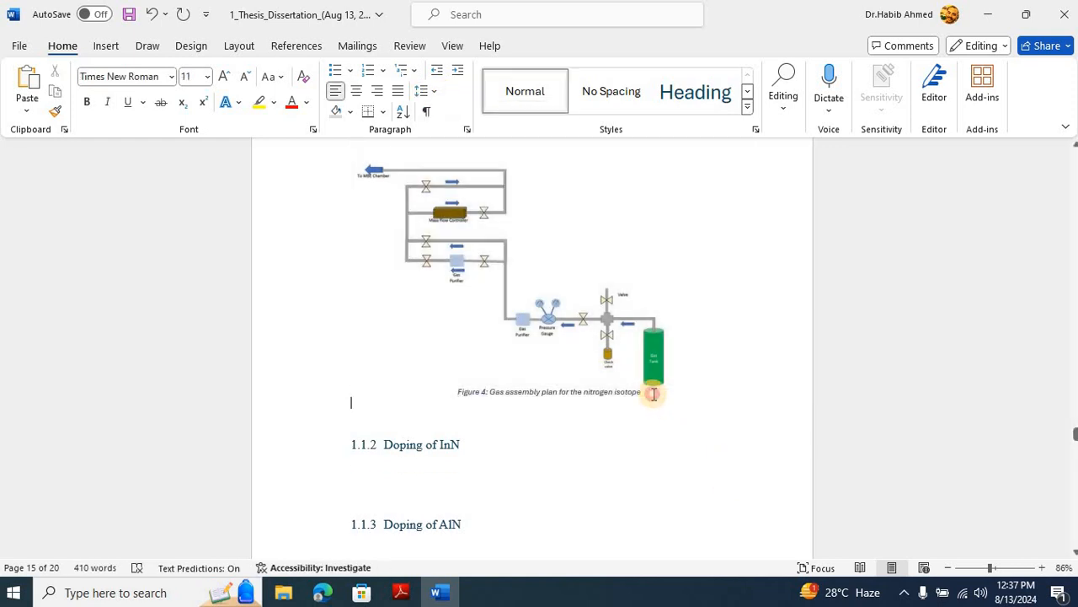
{"action": "left_click_drag", "start_coordinate": [654, 393], "coordinate": [458, 390]}
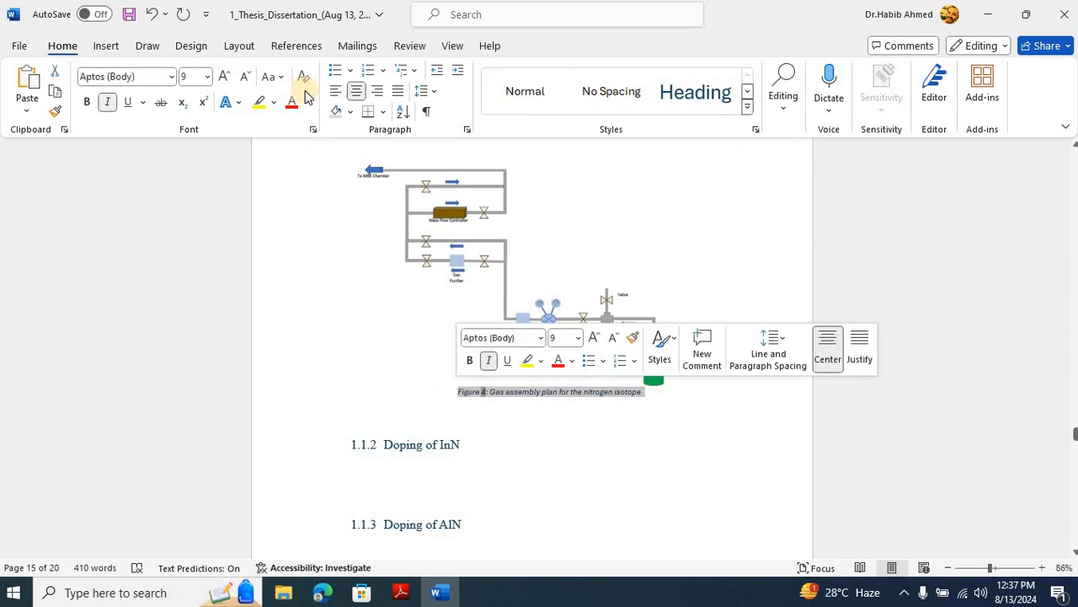
{"action": "left_click", "coordinate": [336, 111]}
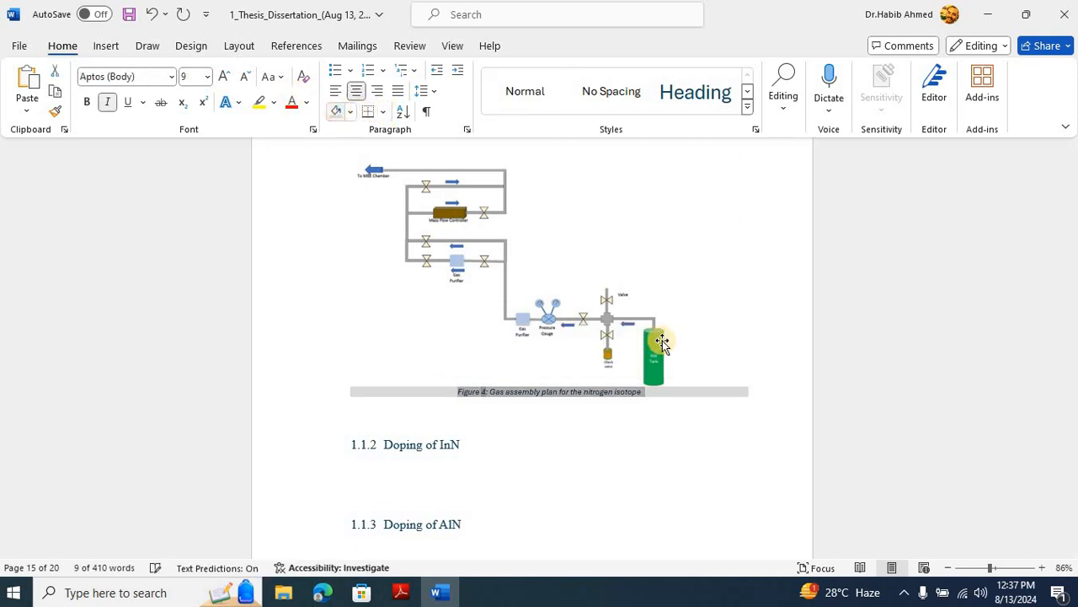
{"action": "left_click", "coordinate": [758, 308]}
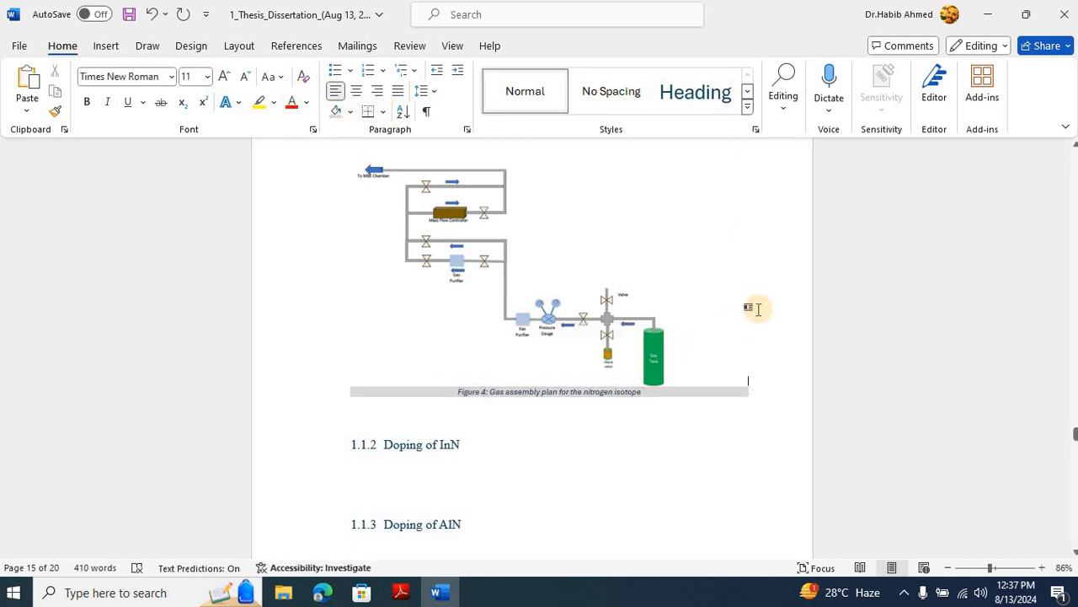
{"action": "key", "text": "ctrl+s"}
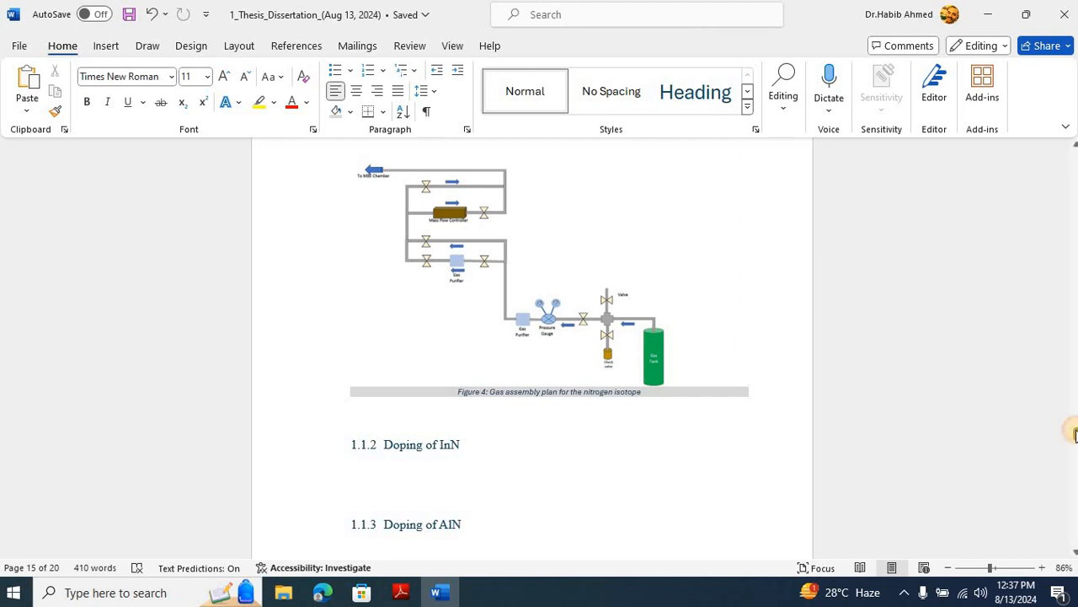
Insert a table of figures with the Figure caption label on a new line under the LIST OF FIGURES heading, and save the document.
{"action": "left_click_drag", "start_coordinate": [1074, 432], "coordinate": [547, 289]}
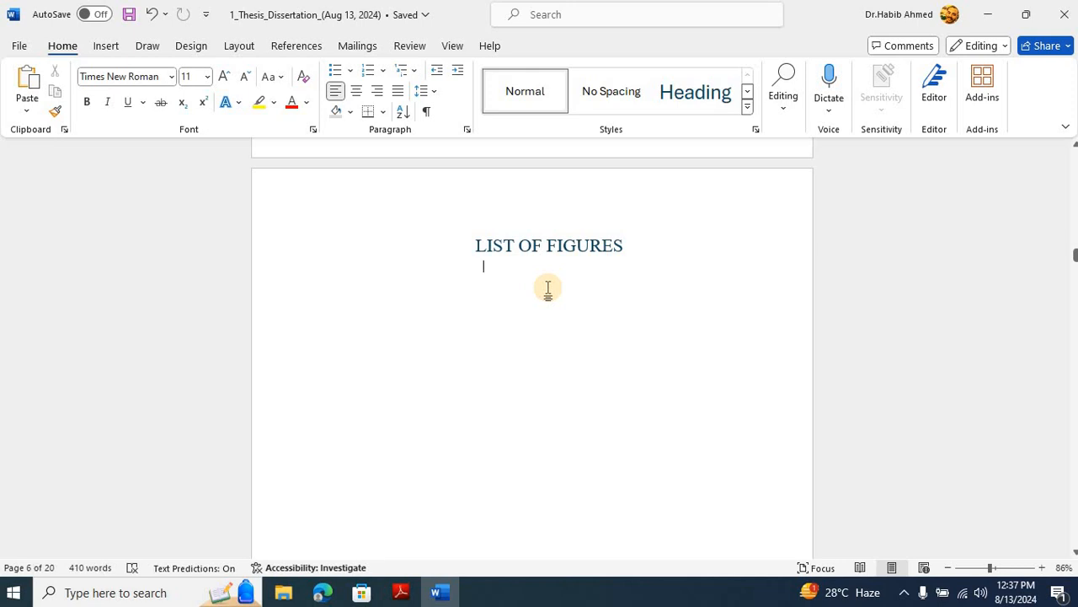
{"action": "left_click", "coordinate": [632, 248]}
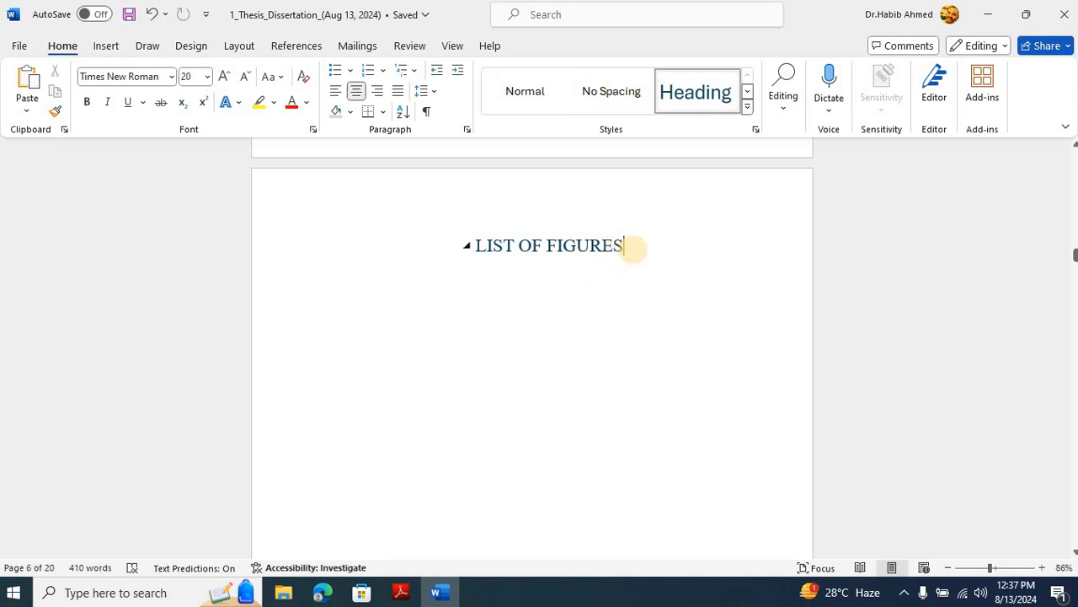
{"action": "key", "text": "Return"}
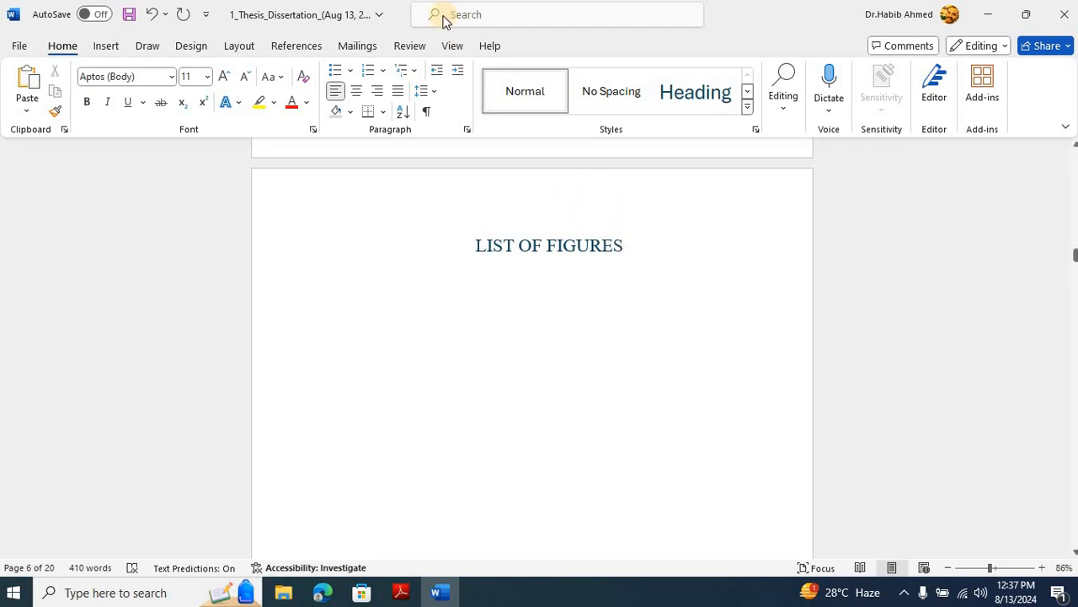
{"action": "left_click", "coordinate": [297, 45]}
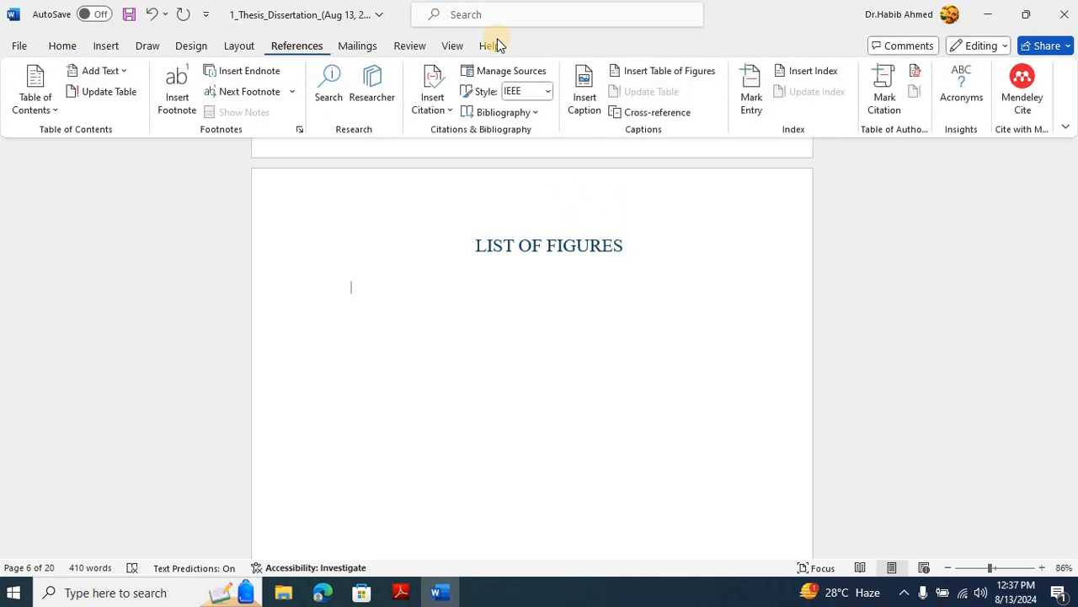
{"action": "left_click", "coordinate": [665, 73]}
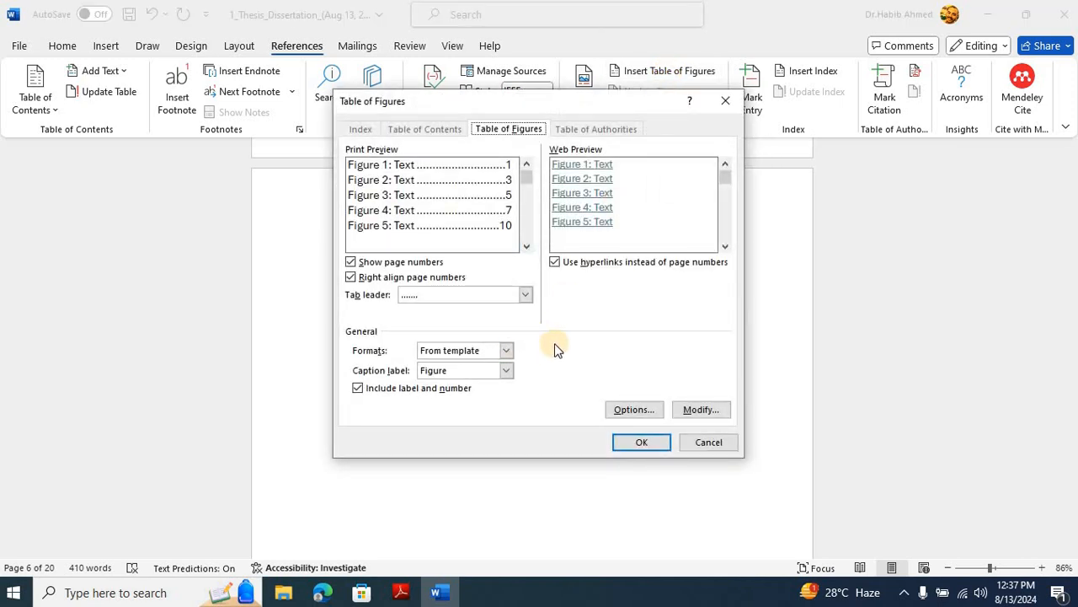
{"action": "left_click", "coordinate": [505, 370]}
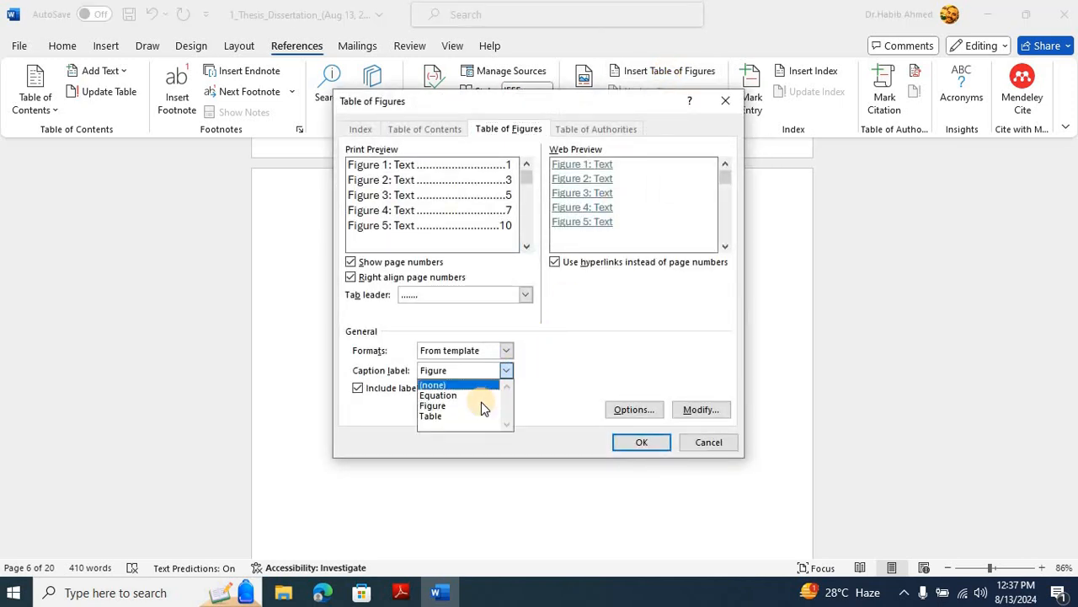
{"action": "left_click", "coordinate": [480, 405]}
{"action": "left_click", "coordinate": [643, 442]}
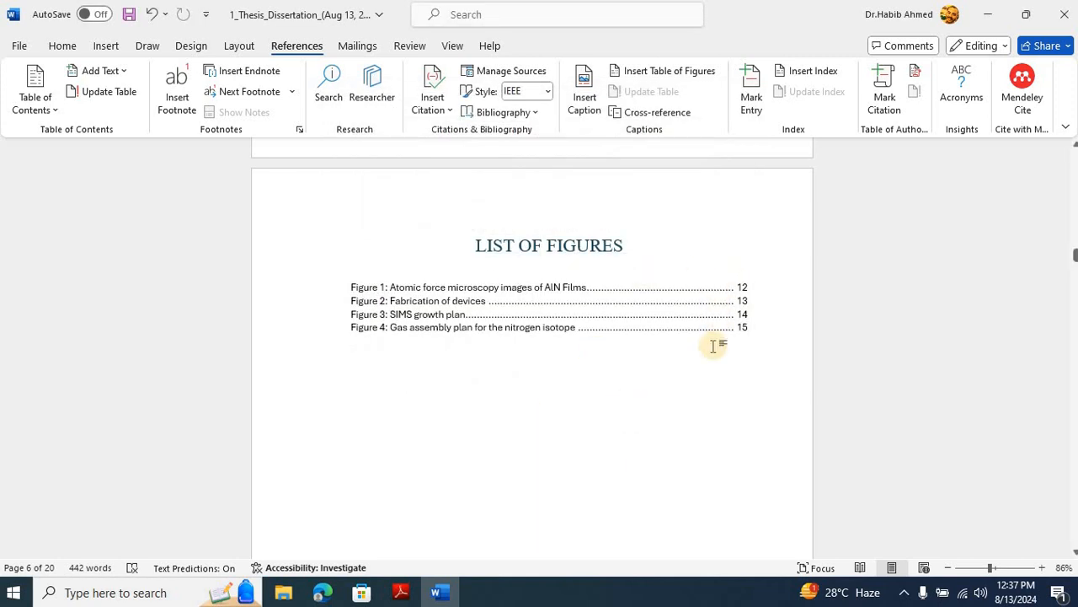
{"action": "left_click", "coordinate": [748, 325]}
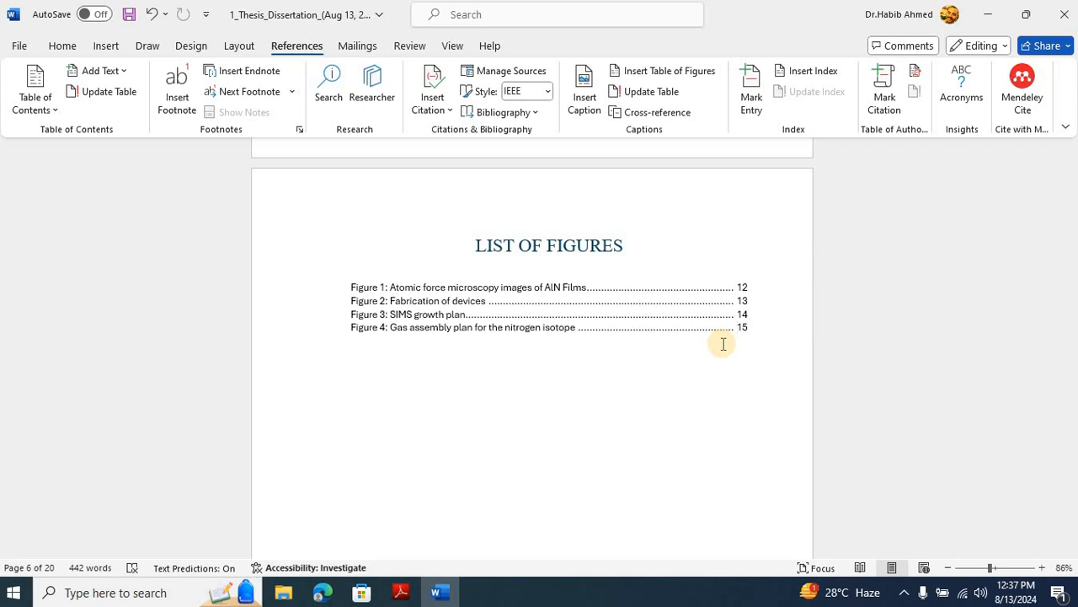
{"action": "key", "text": "ctrl+s"}
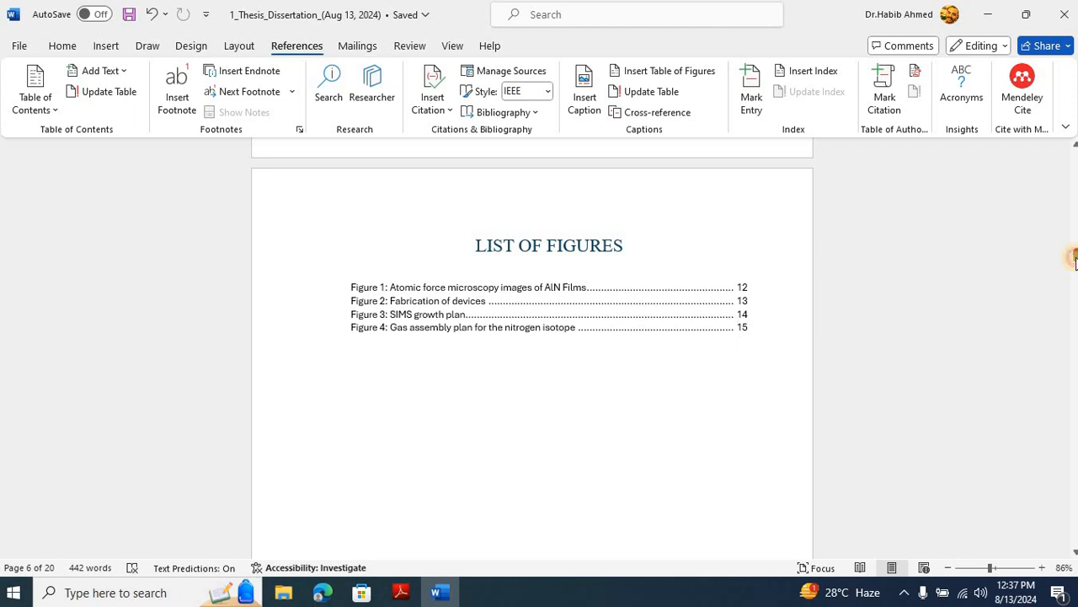
Update only the page numbers in the table of contents and save the document.
{"action": "left_click_drag", "start_coordinate": [1075, 262], "coordinate": [1071, 216]}
{"action": "left_click", "coordinate": [500, 308]}
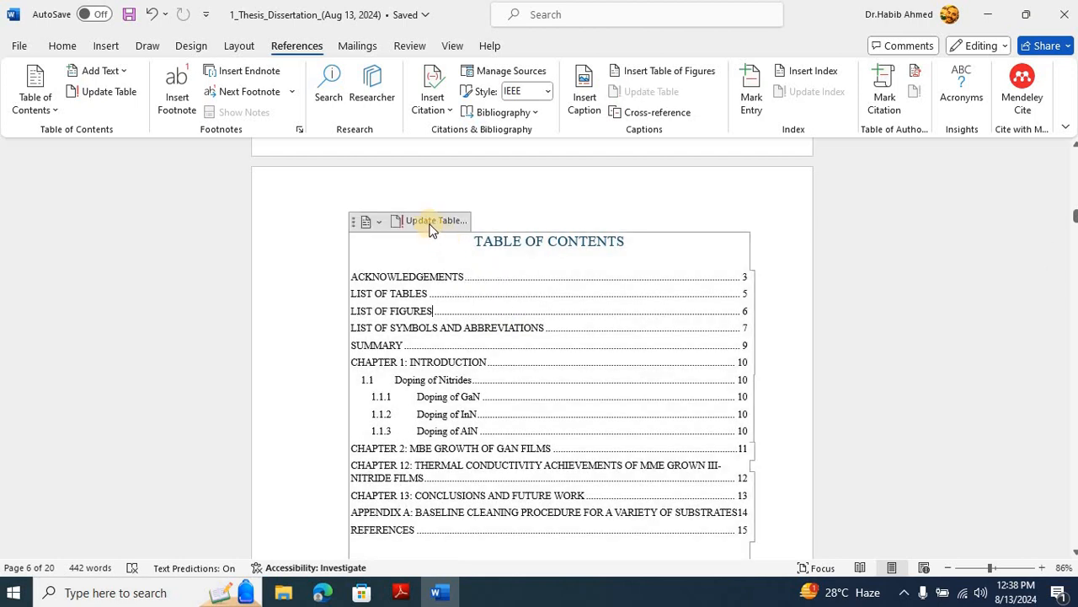
{"action": "left_click", "coordinate": [429, 221]}
{"action": "left_click", "coordinate": [521, 291]}
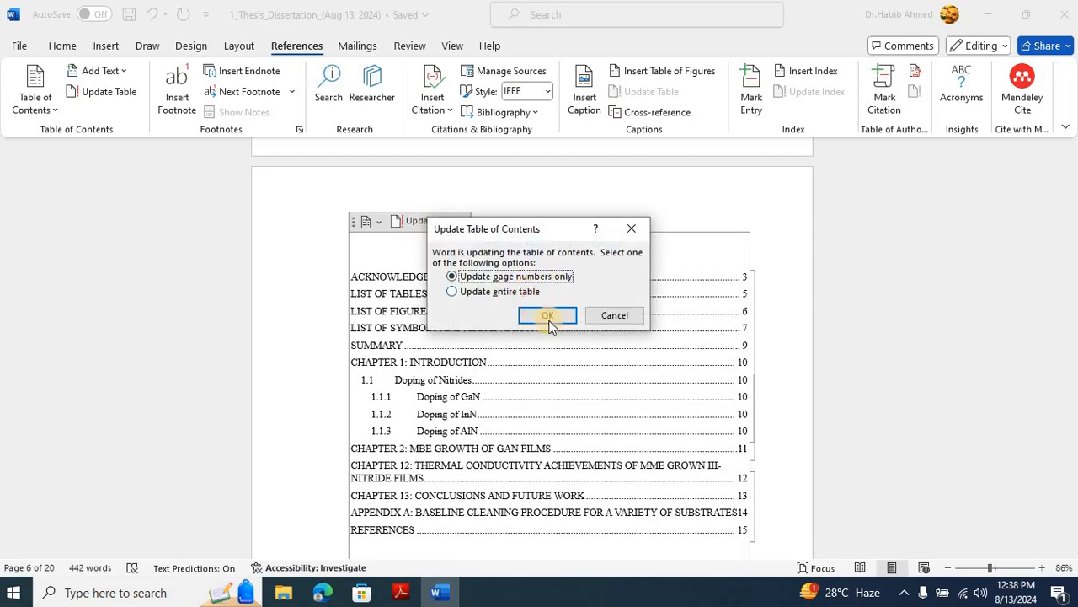
{"action": "left_click", "coordinate": [548, 315]}
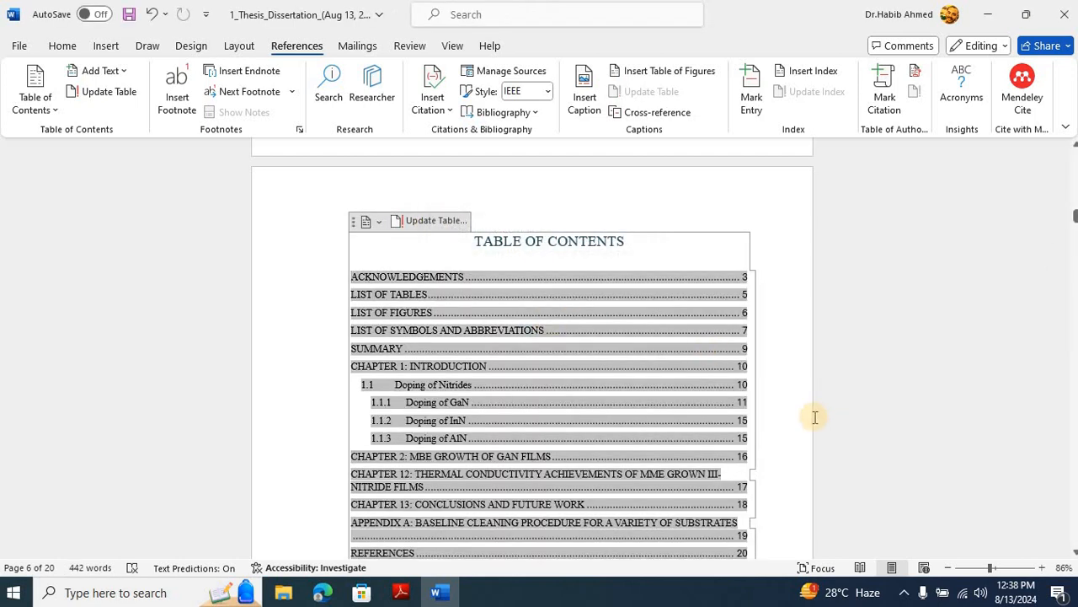
{"action": "scroll", "coordinate": [814, 416], "scroll_direction": "down", "scroll_amount": 3}
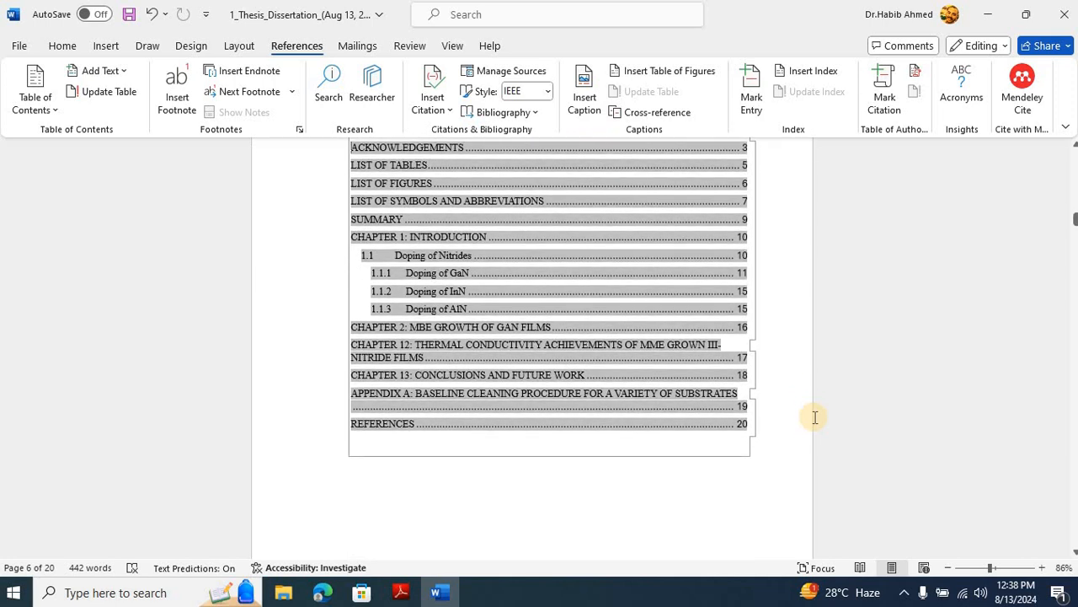
{"action": "left_click", "coordinate": [826, 442]}
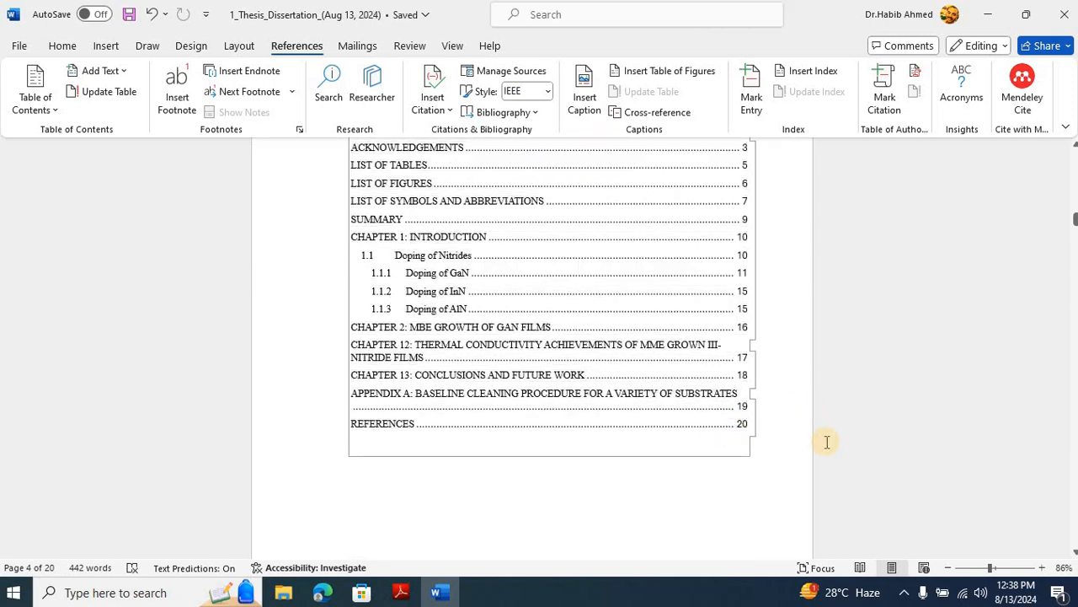
{"action": "double_click", "coordinate": [671, 510]}
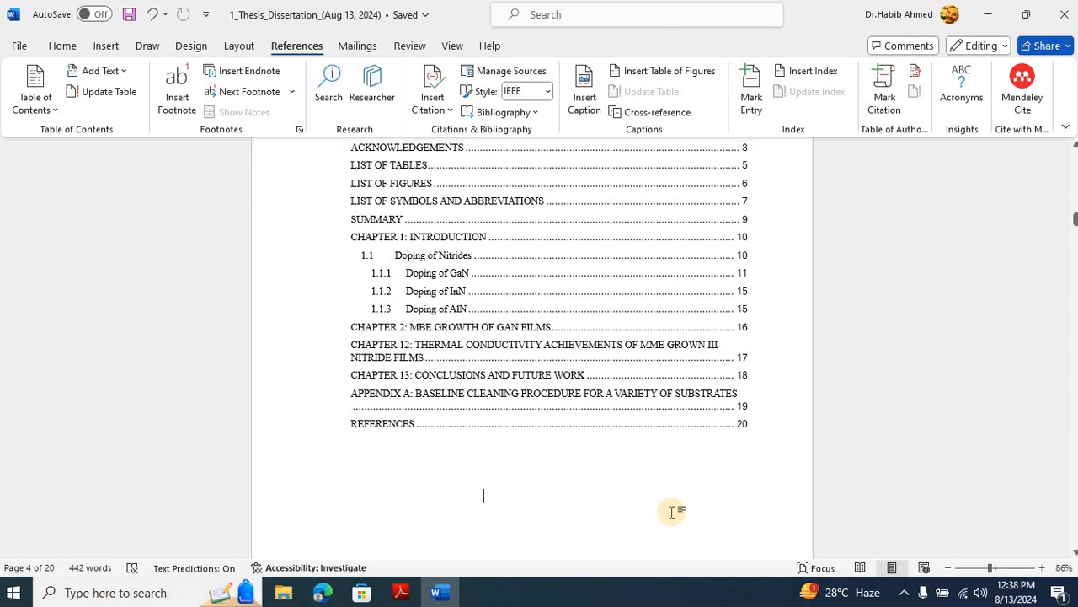